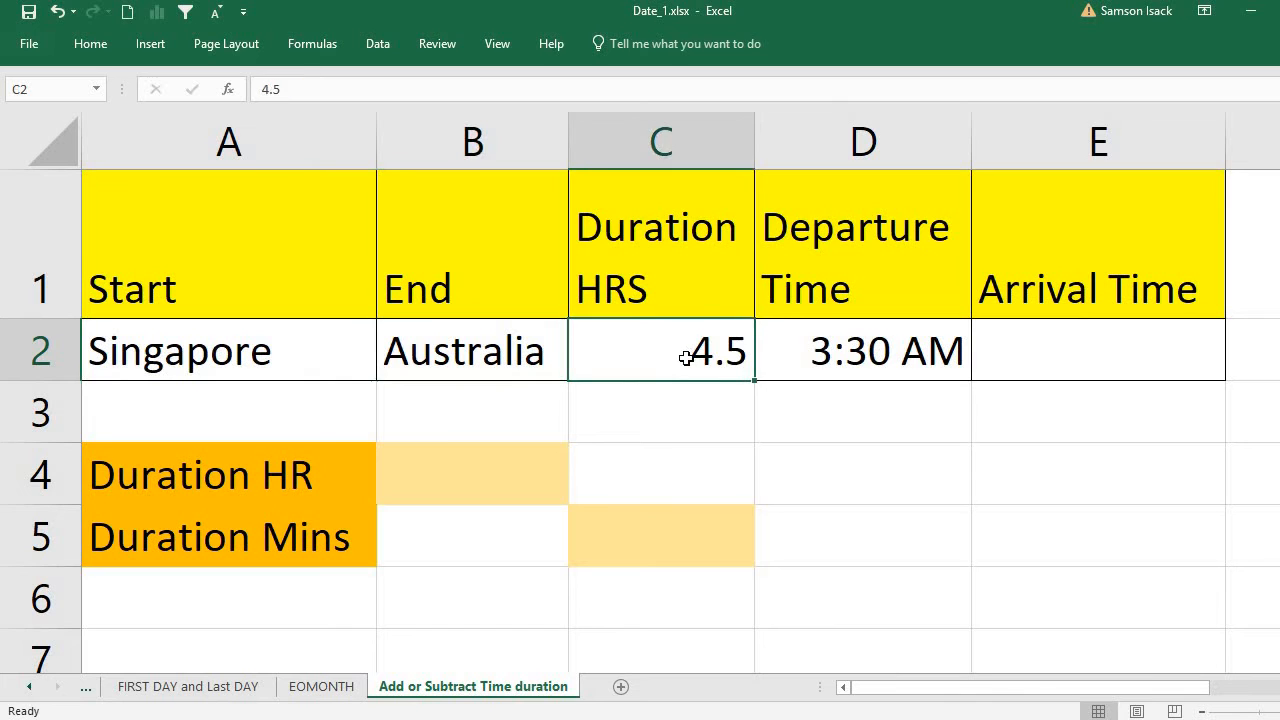
# Step: Examine the flight's duration, departure time and empty arrival time in row 2, along with the Duration HR cell
pyautogui.click(661, 284)
pyautogui.click(881, 346)
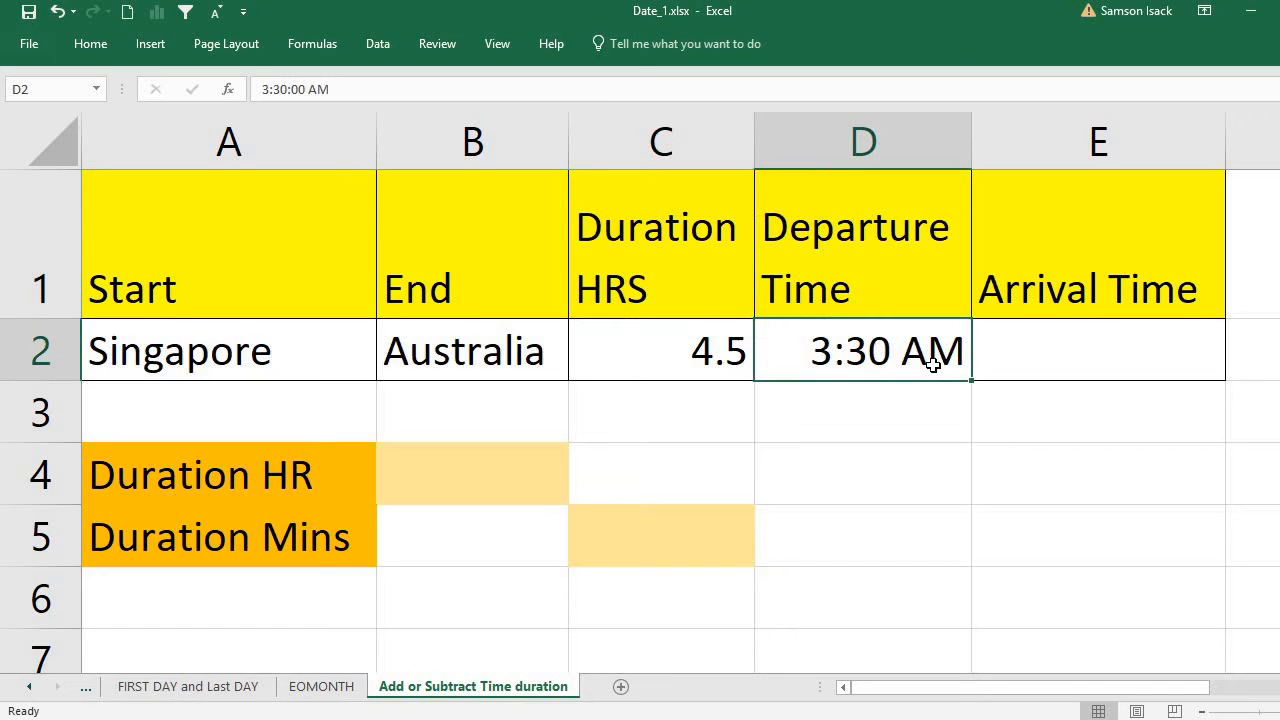
pyautogui.click(1085, 368)
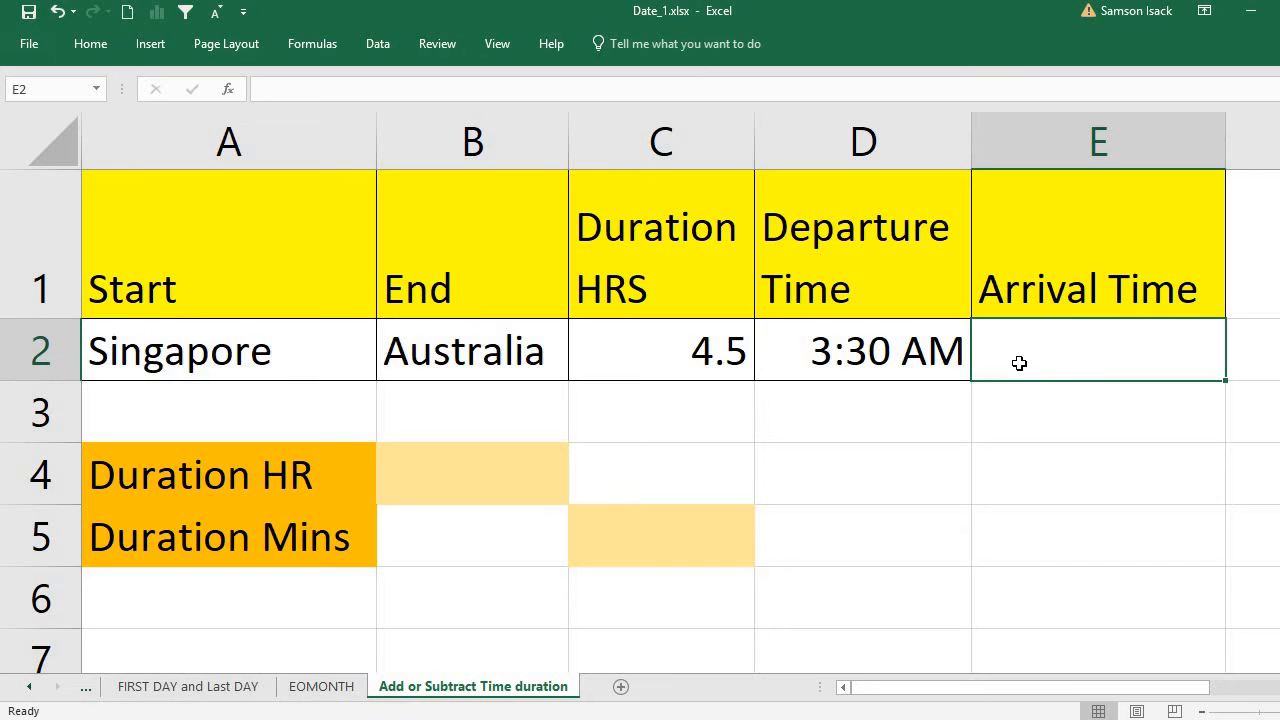
pyautogui.click(904, 365)
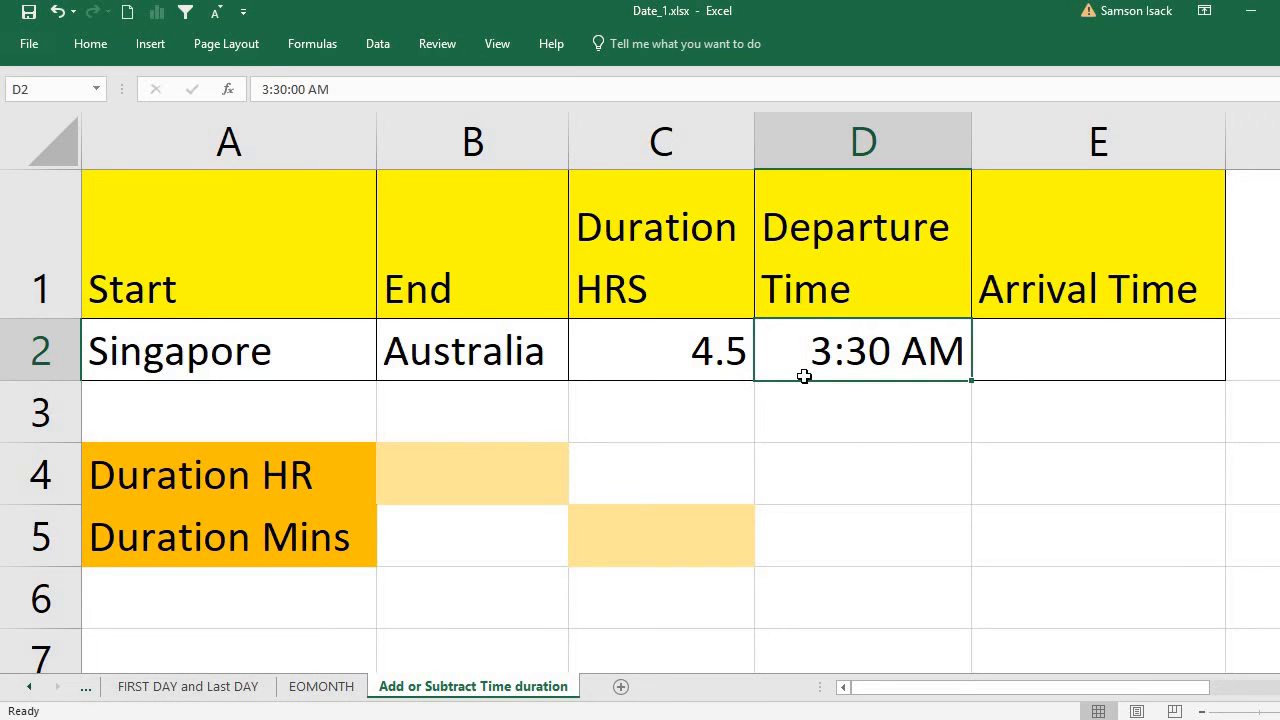
pyautogui.click(526, 483)
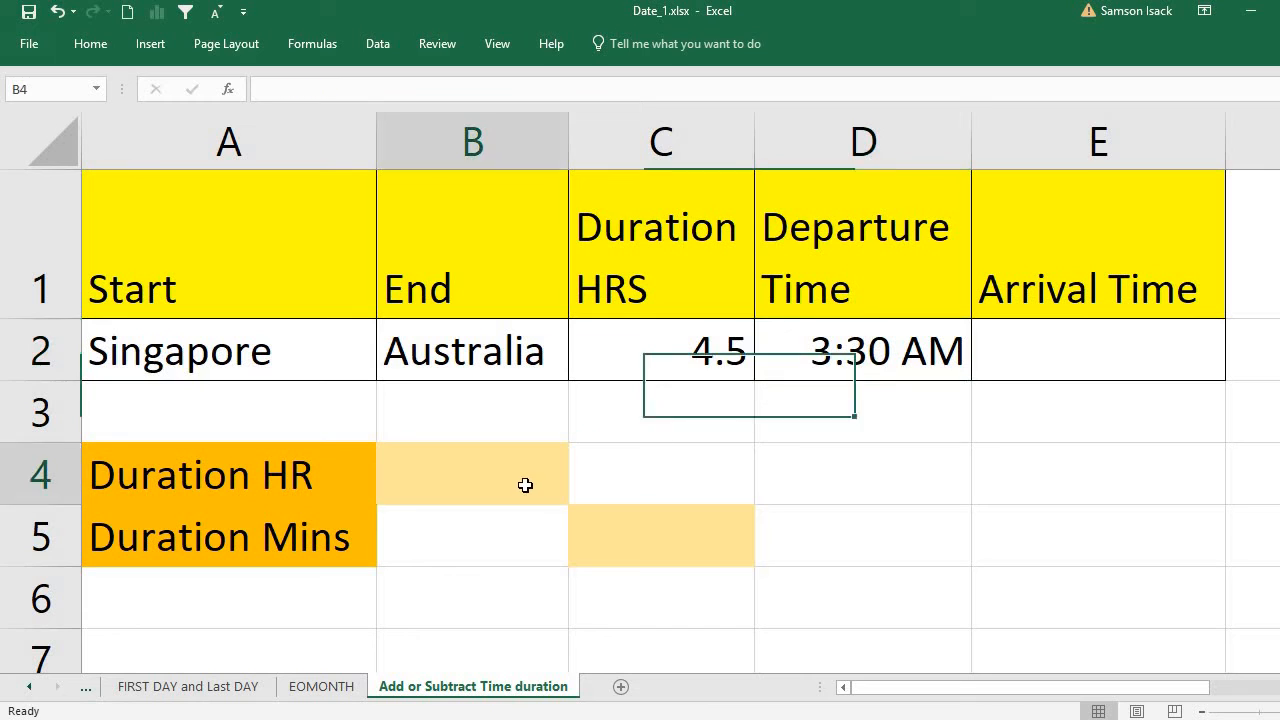
pyautogui.click(707, 364)
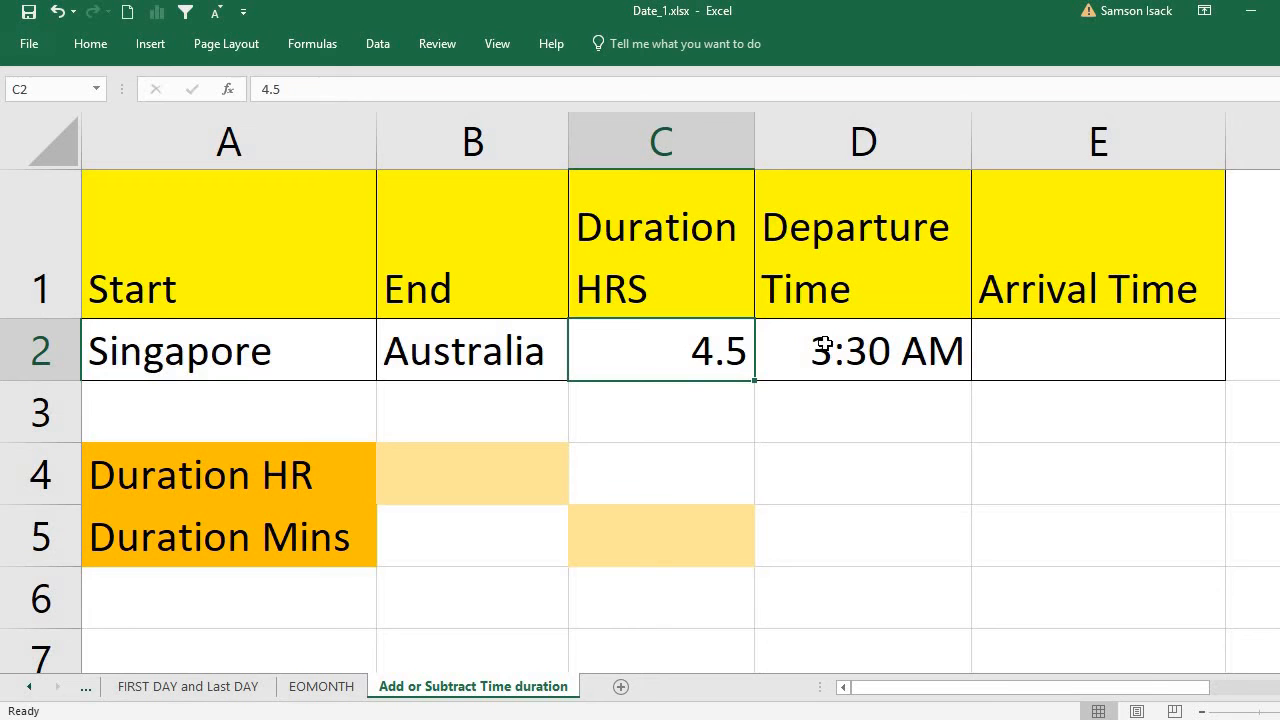
pyautogui.click(830, 367)
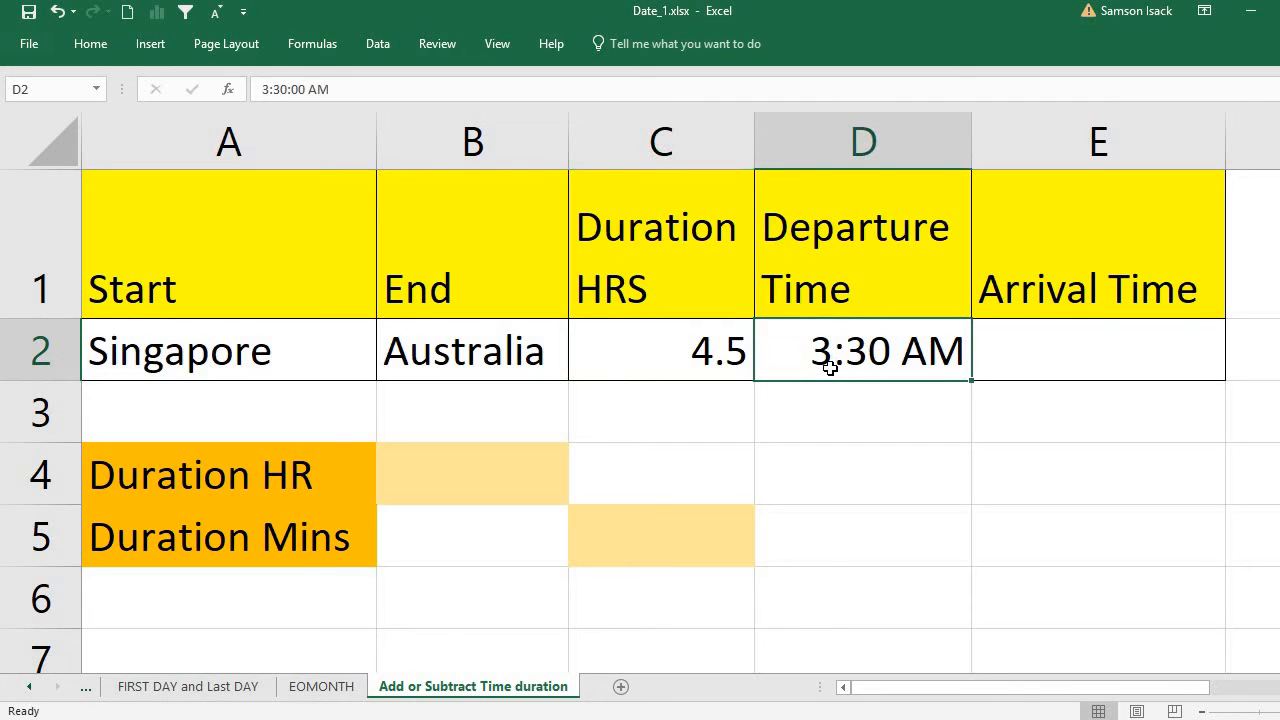
pyautogui.click(703, 350)
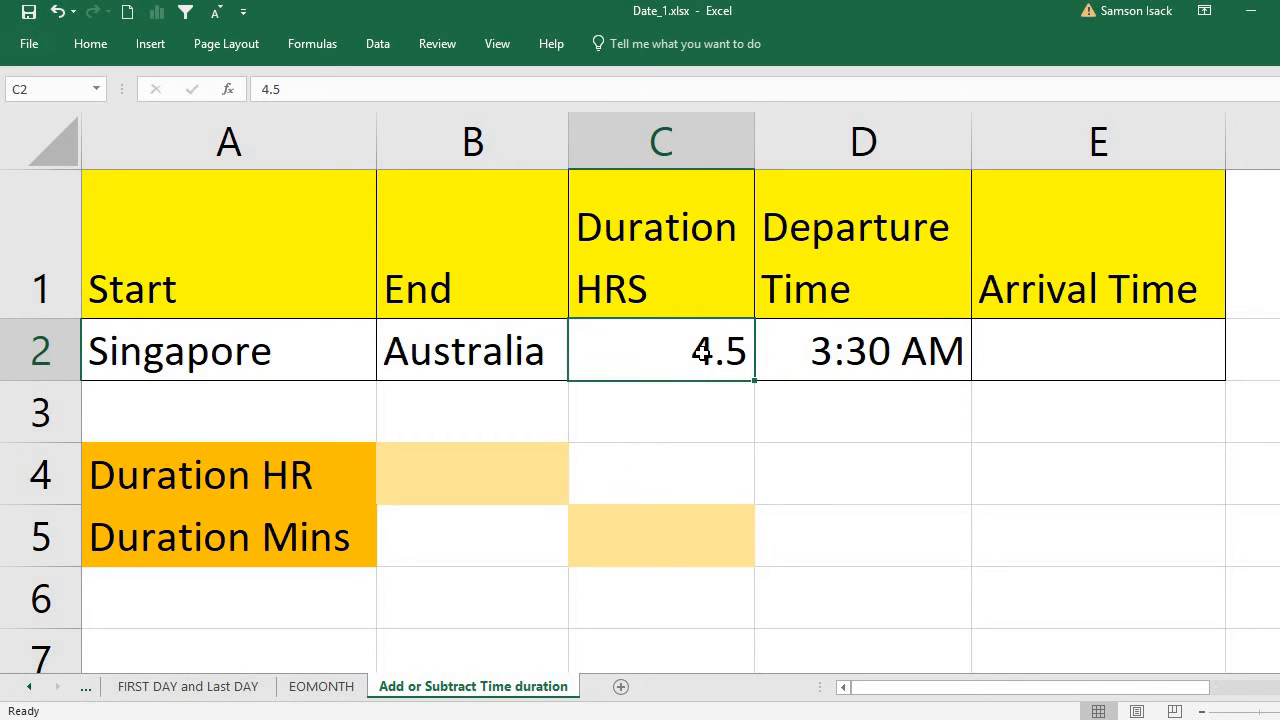
pyautogui.click(808, 352)
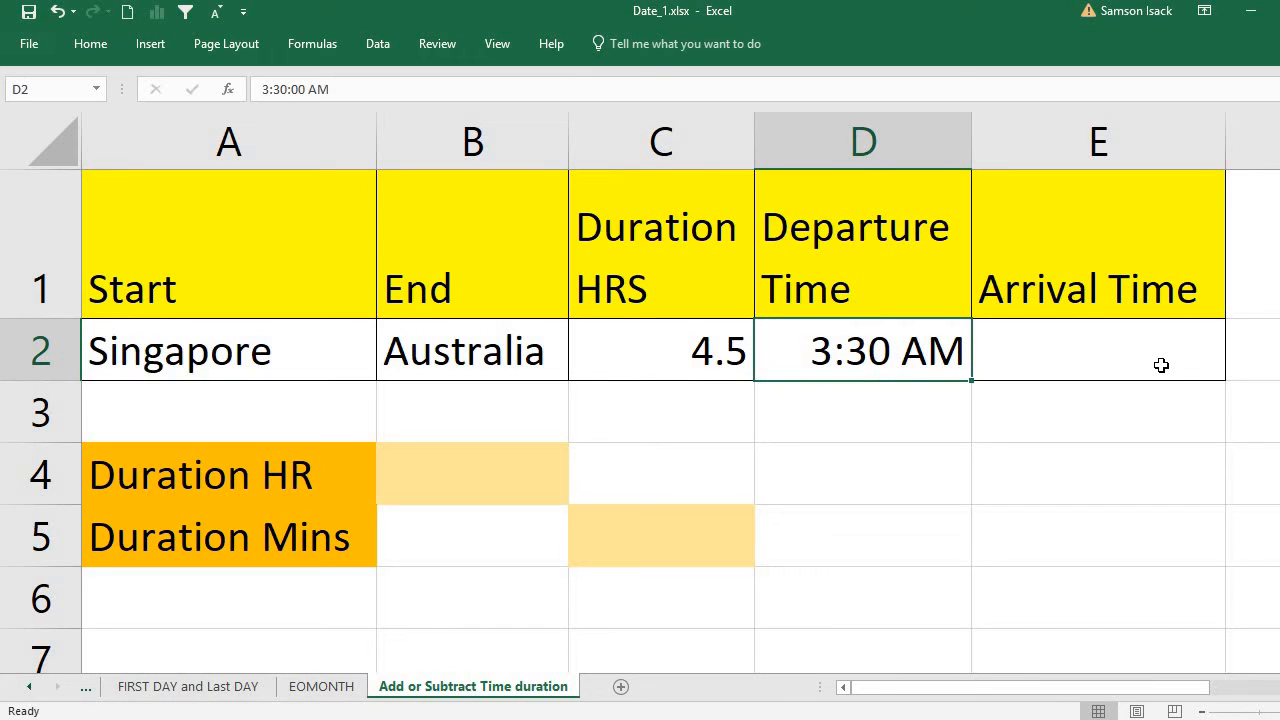
pyautogui.click(636, 352)
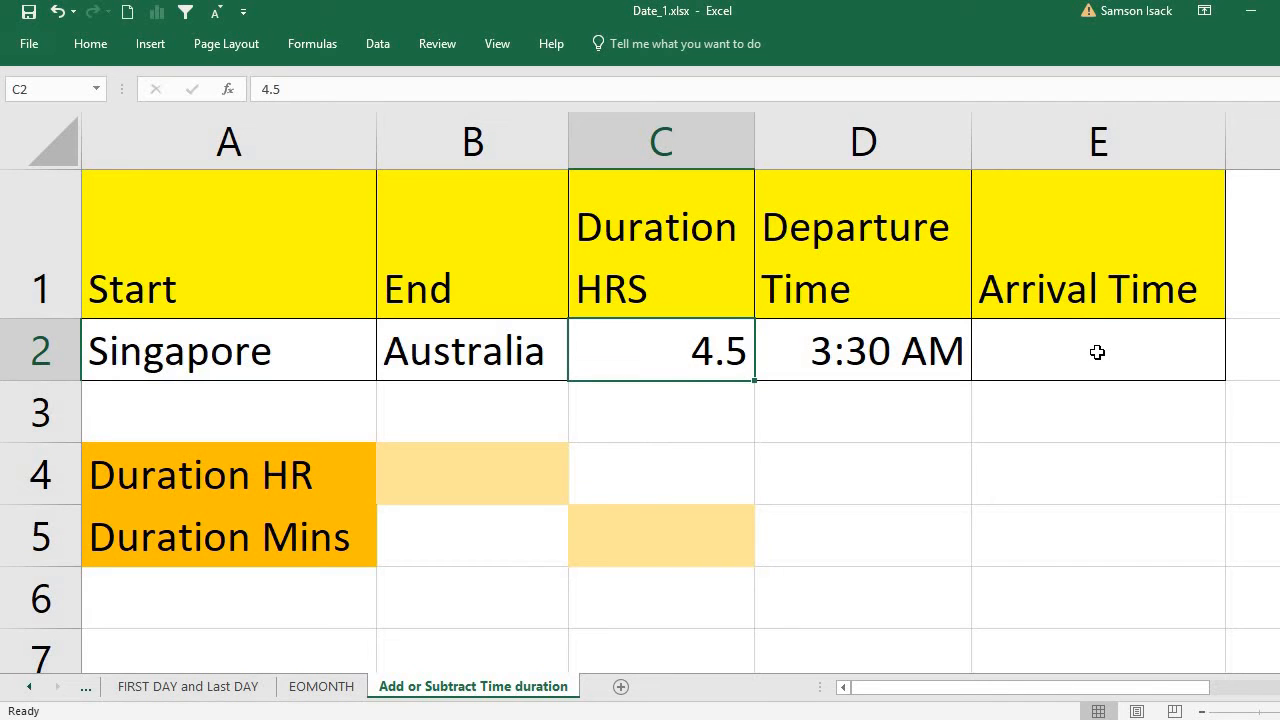
# Step: Extract the whole hours of the flight duration in B4 with the formula =TRUNC(C2)
pyautogui.click(518, 482)
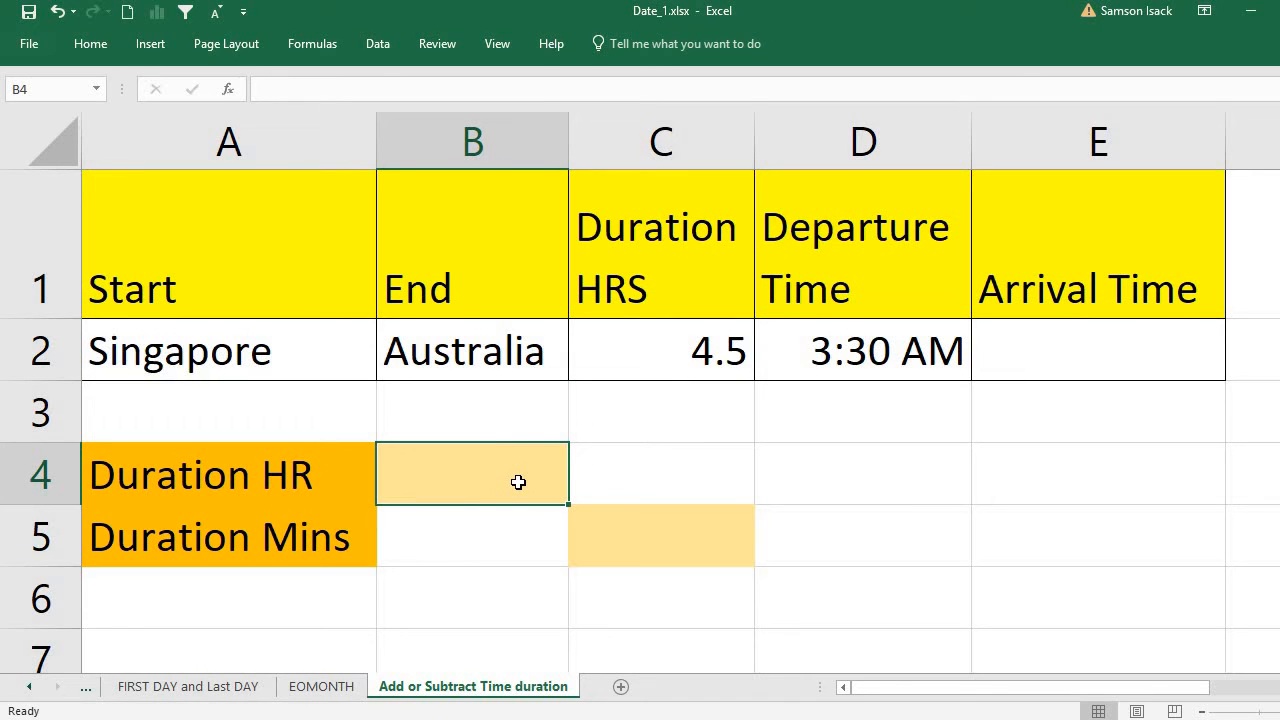
pyautogui.write('=')
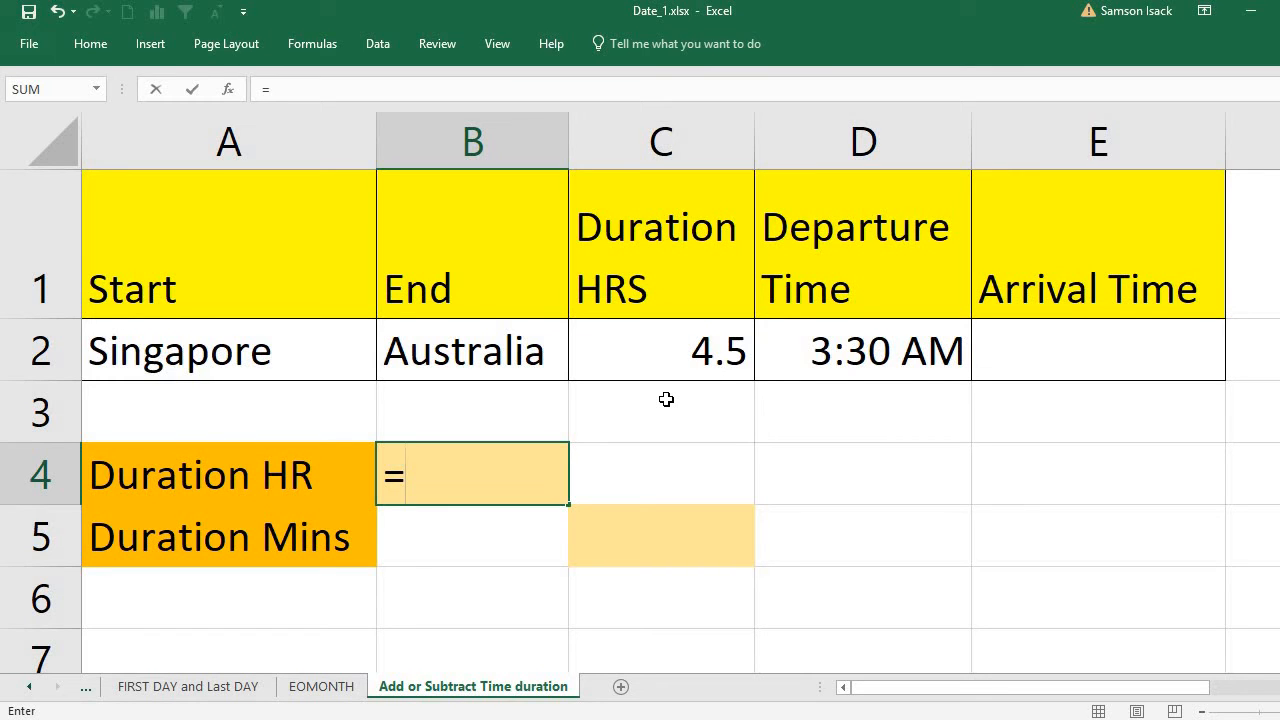
pyautogui.write('TR')
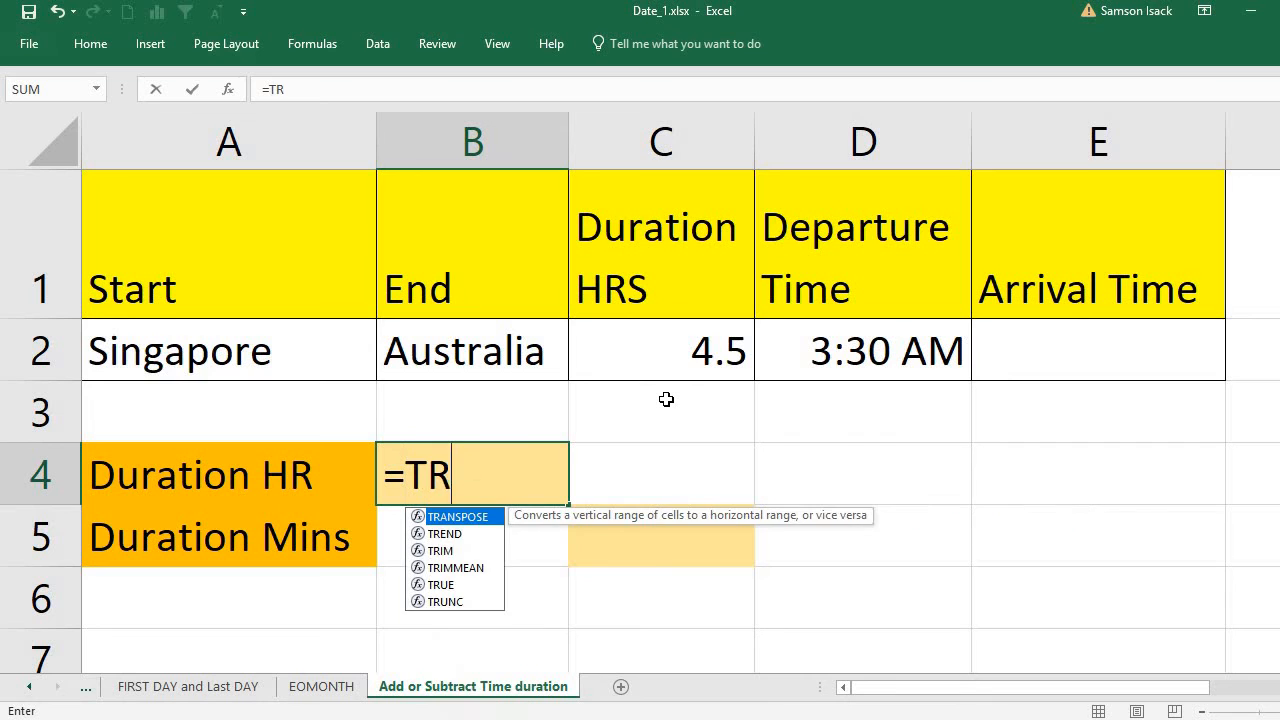
pyautogui.write('UNC(')
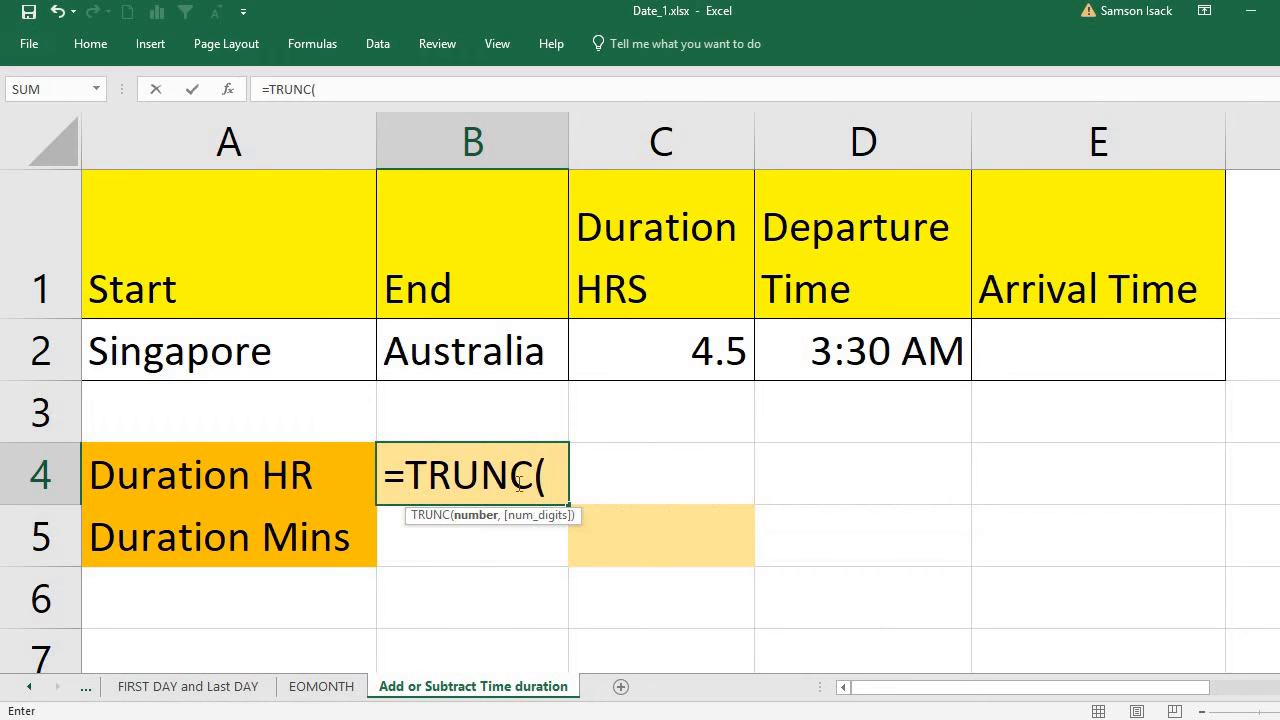
pyautogui.click(672, 350)
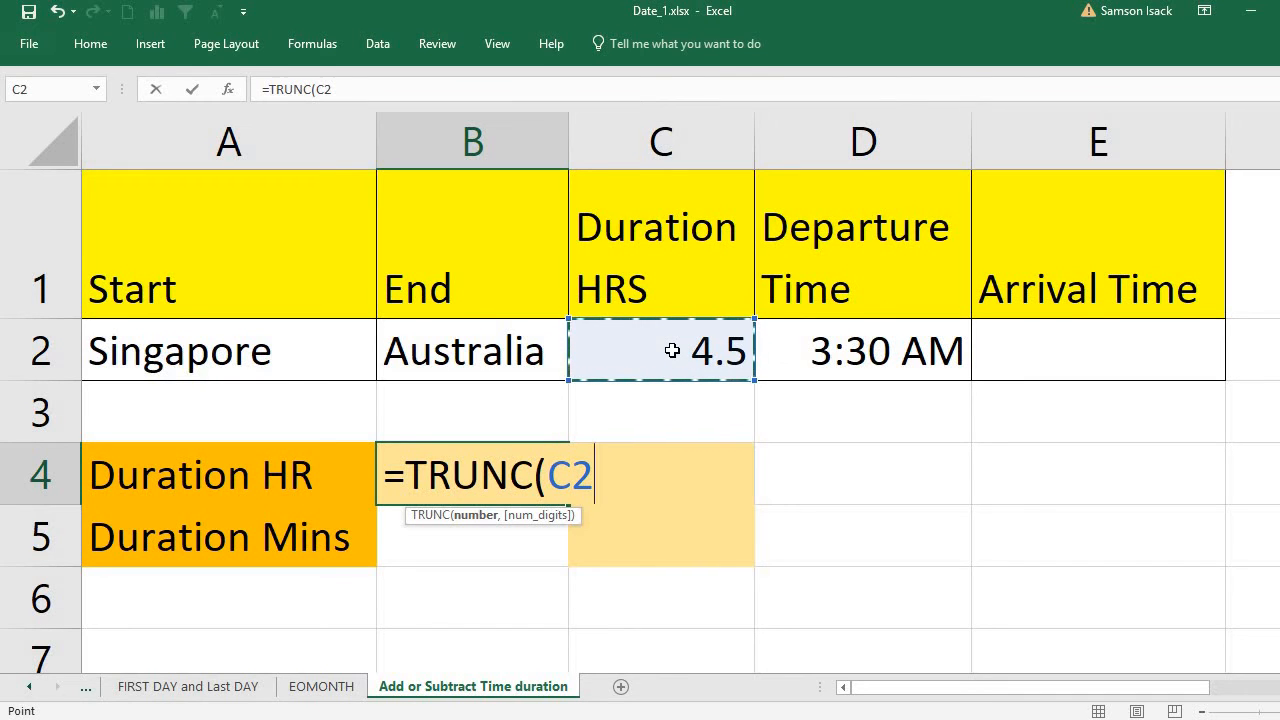
pyautogui.write(')')
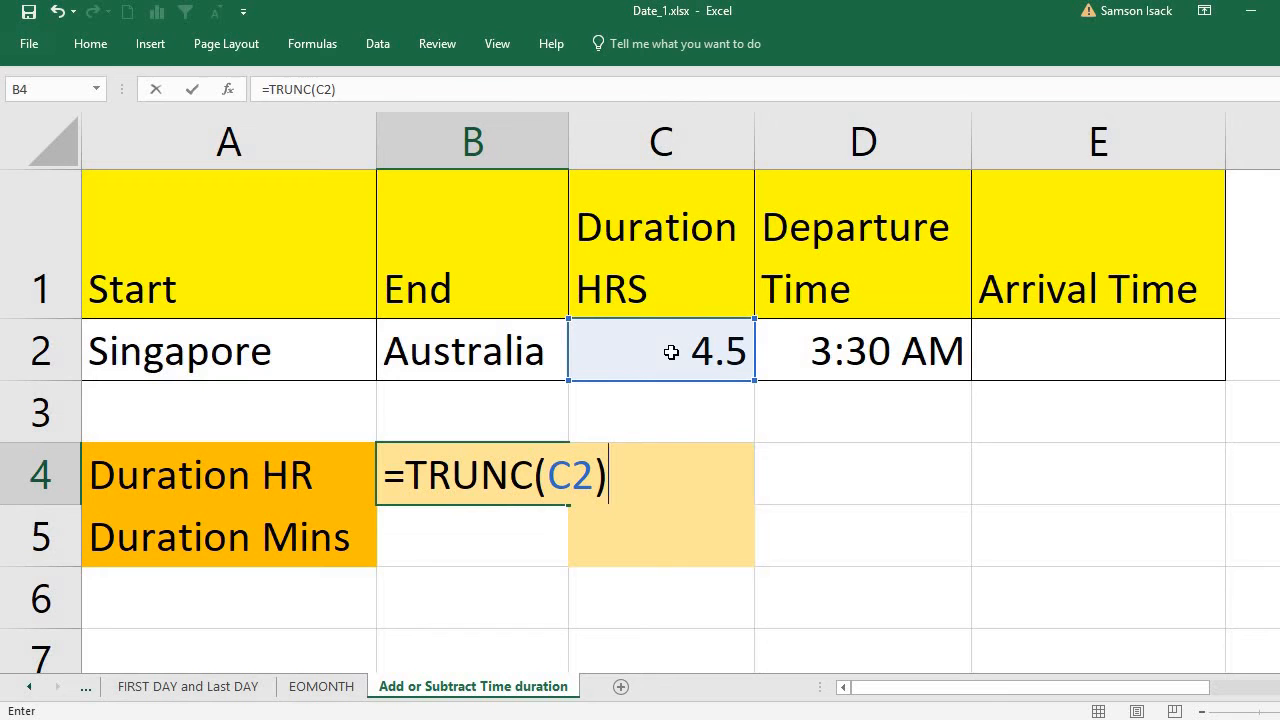
pyautogui.press('Return')
pyautogui.click(492, 487)
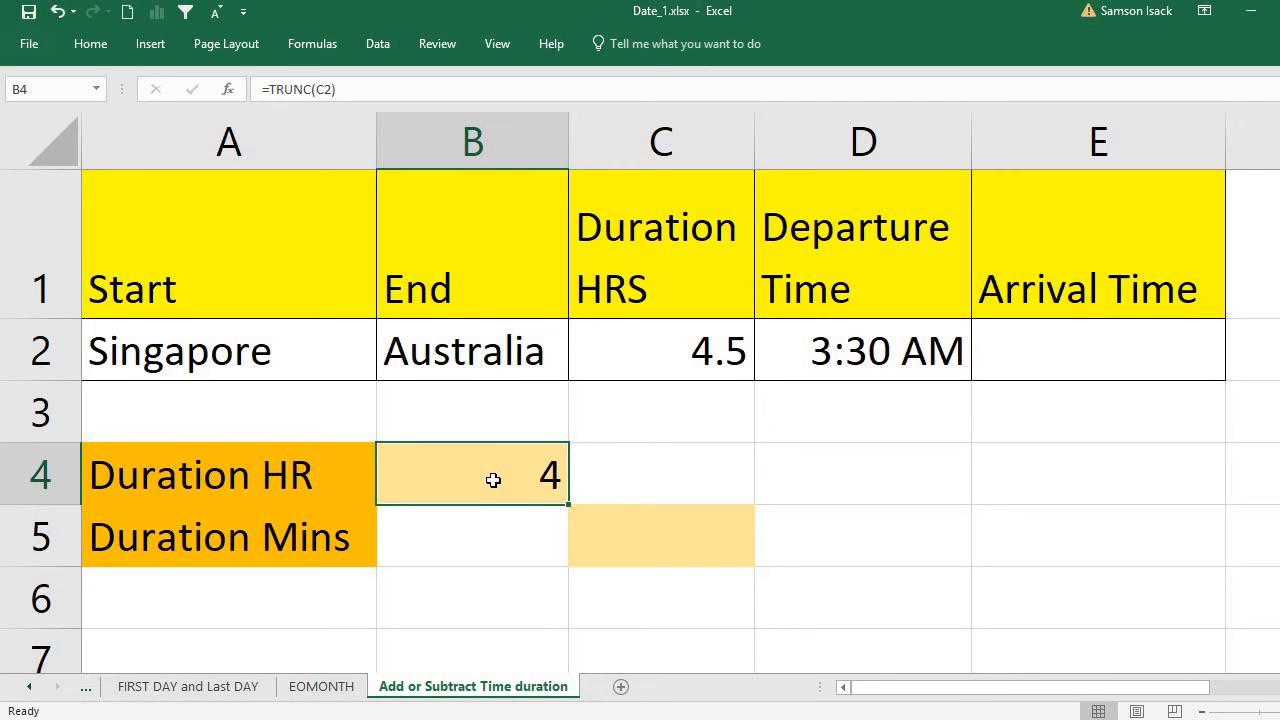
# Step: Calculate the fractional part of the duration in B5 by subtracting the whole hours, using =C2-B4
pyautogui.click(503, 550)
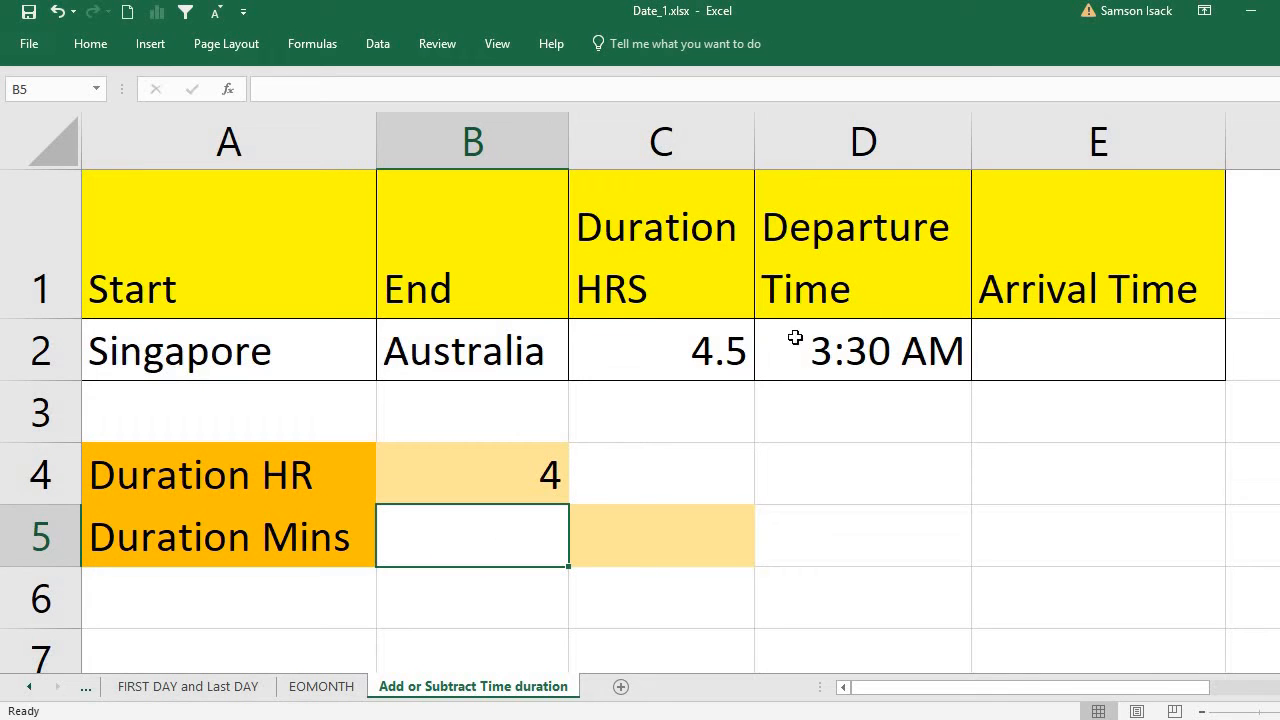
pyautogui.click(728, 352)
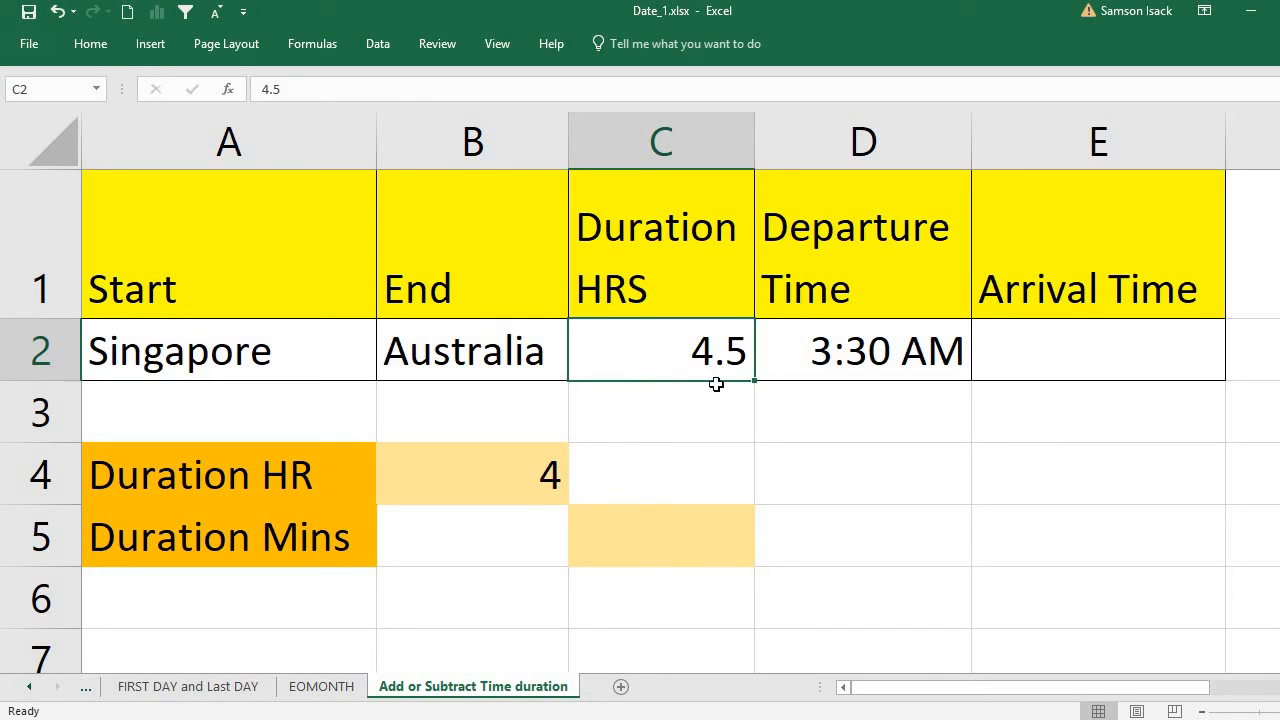
pyautogui.click(512, 545)
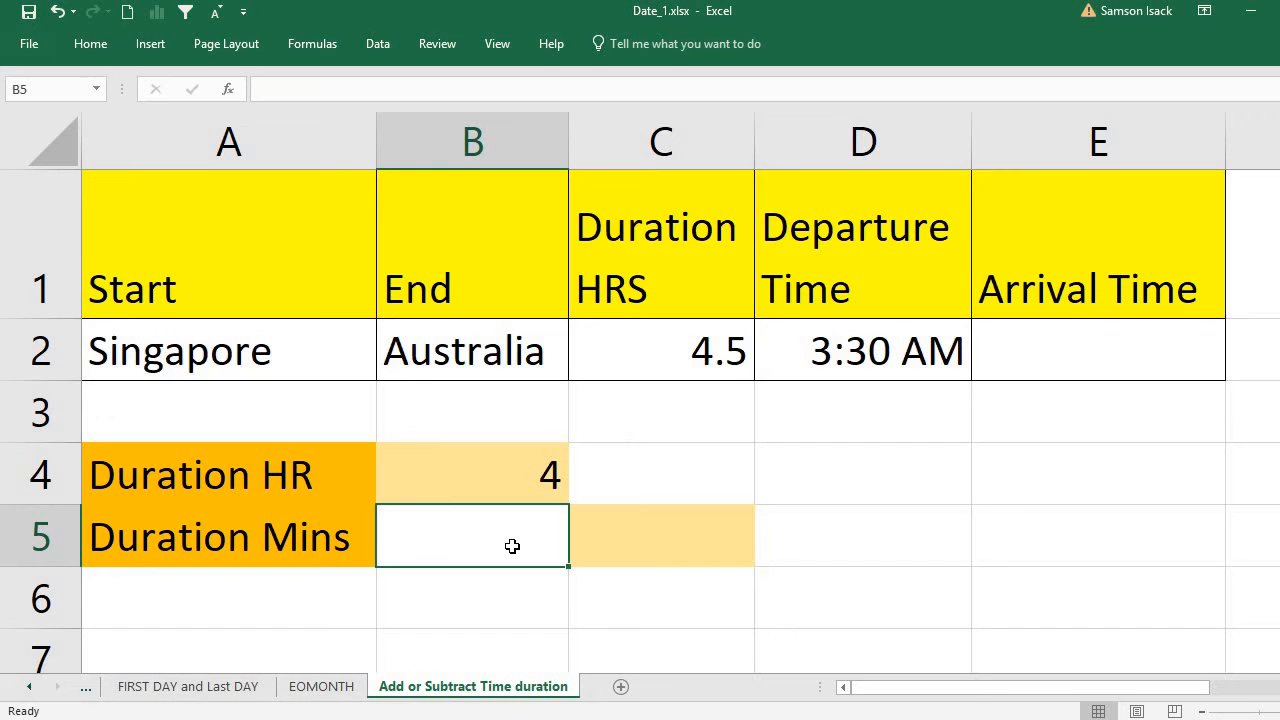
pyautogui.write('=')
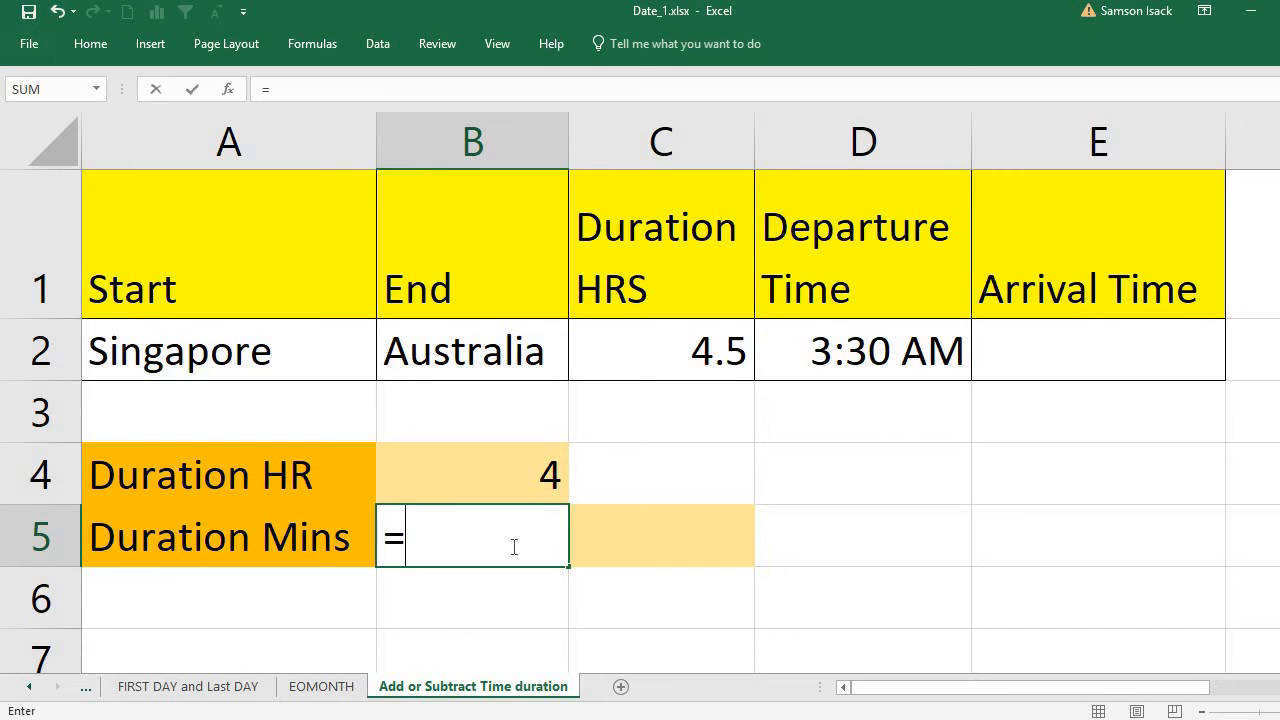
pyautogui.click(653, 347)
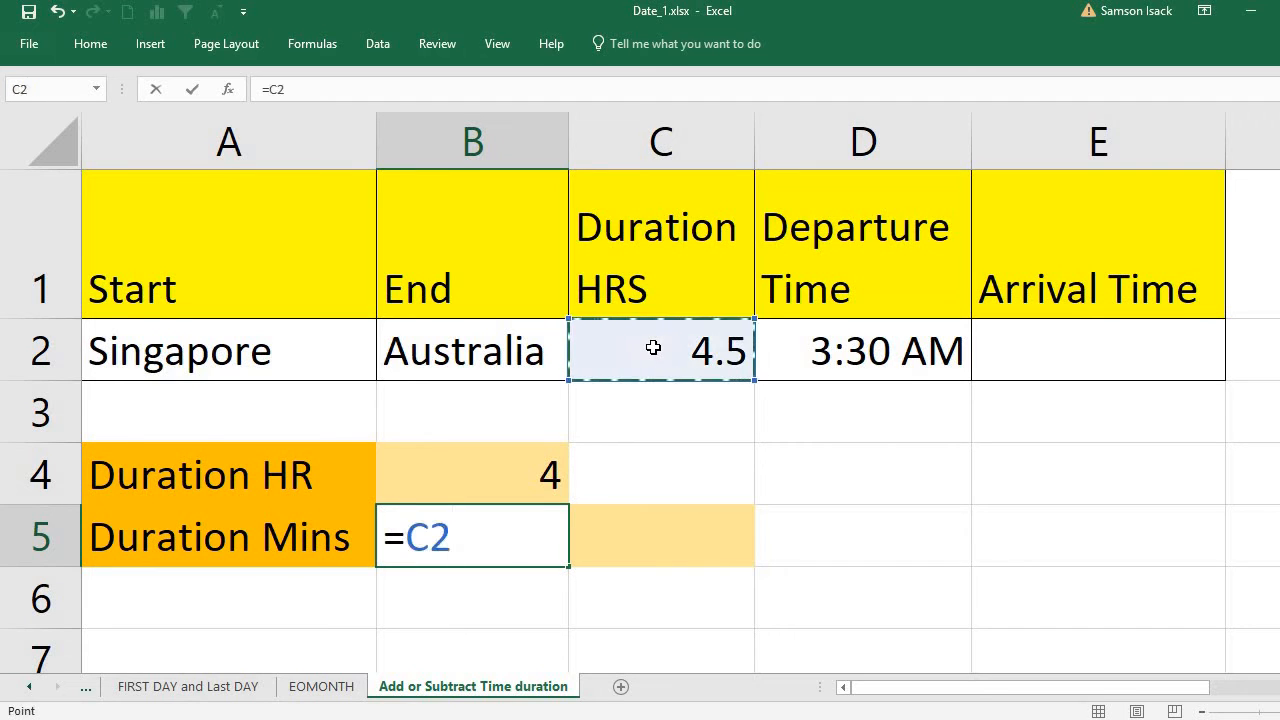
pyautogui.write('-')
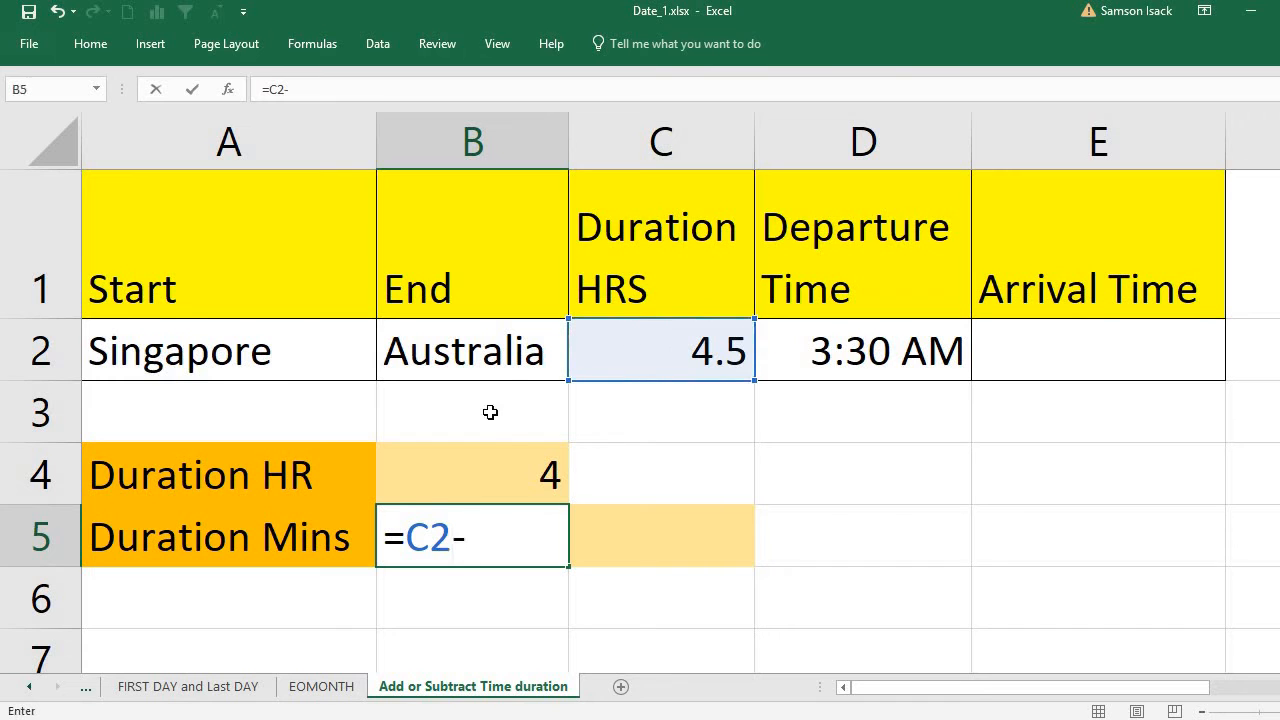
pyautogui.click(486, 465)
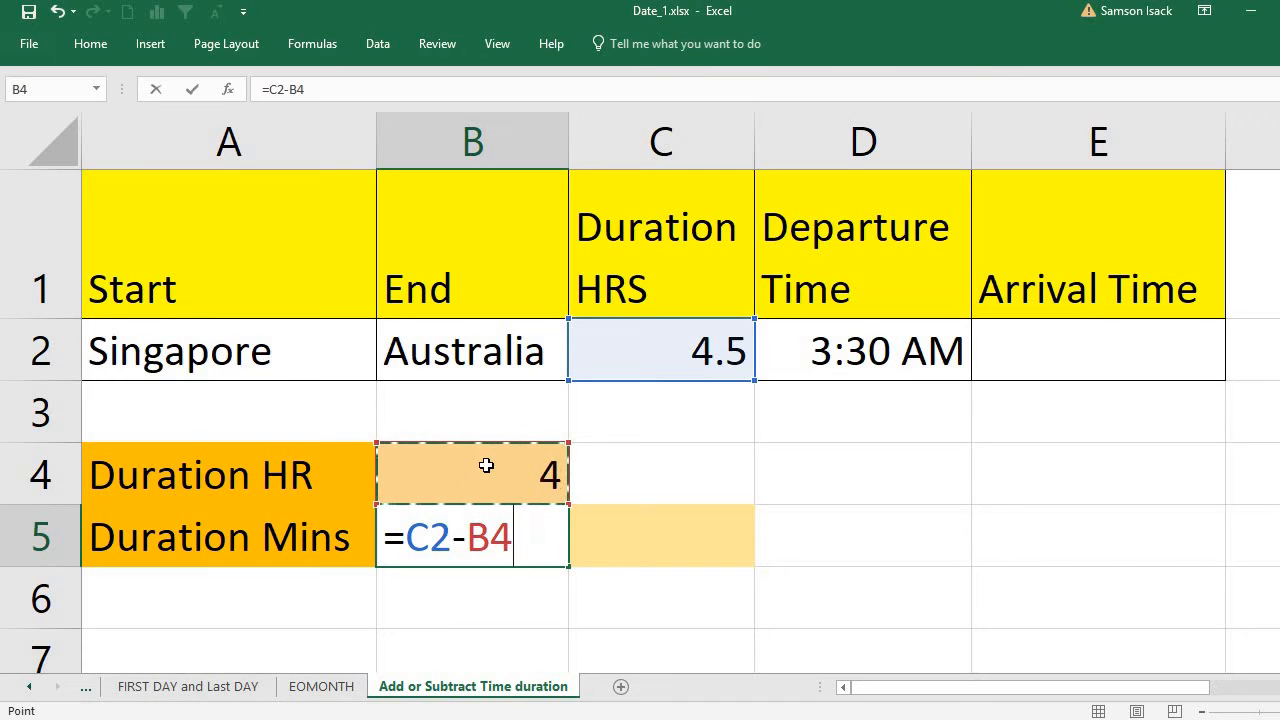
pyautogui.hotkey('ctrl', 'Return')
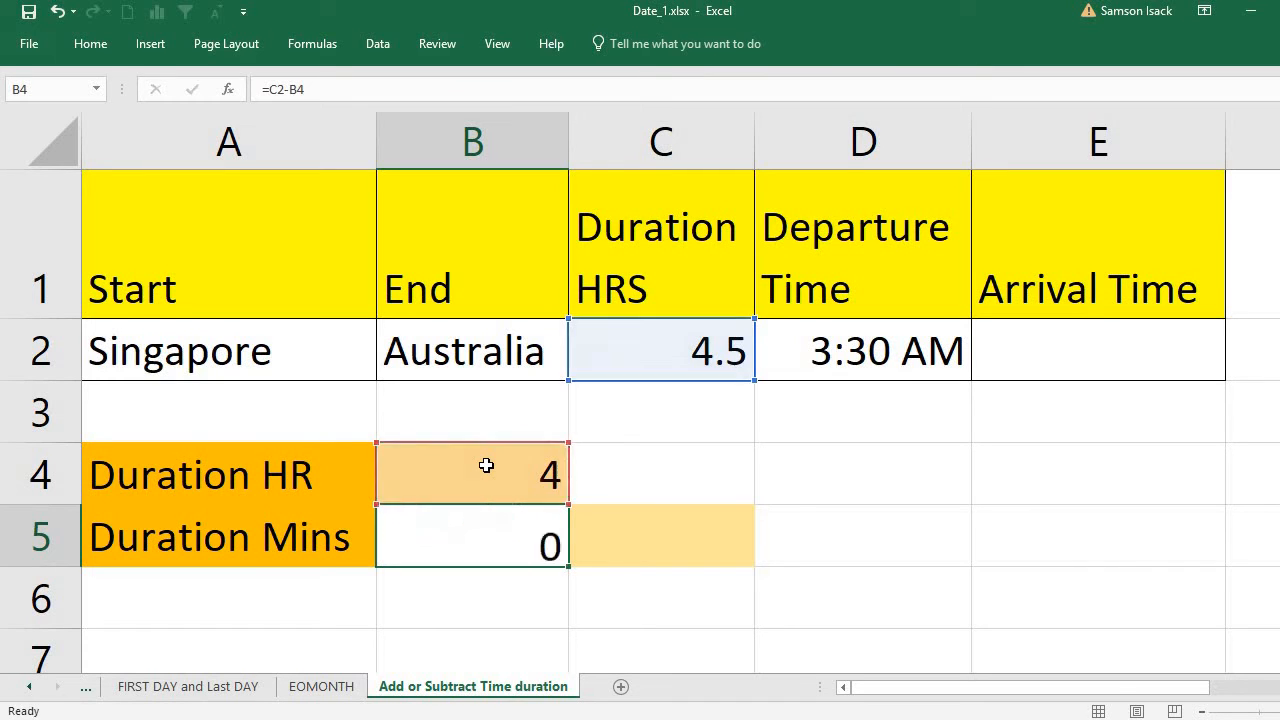
pyautogui.press('Return')
pyautogui.click(484, 531)
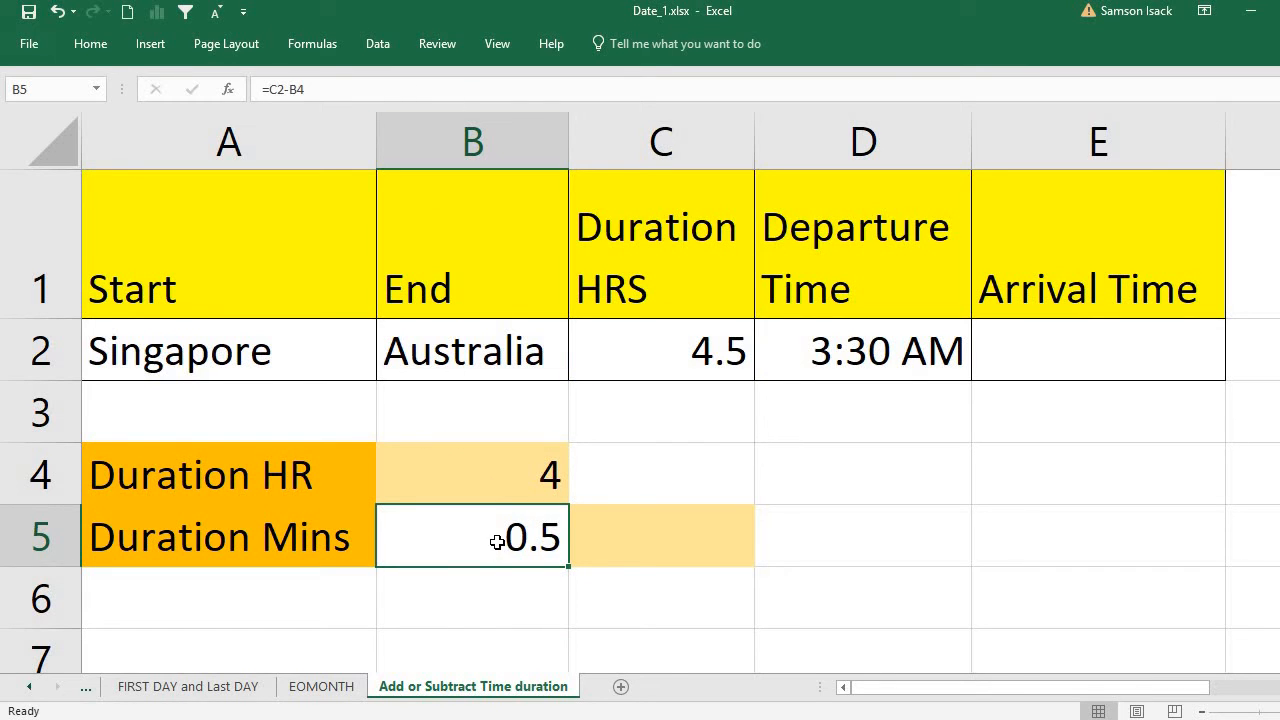
# Step: Replace the B4 reference in the B5 formula with TRUNC(C2), making it =C2-TRUNC(C2)
pyautogui.doubleClick(495, 540)
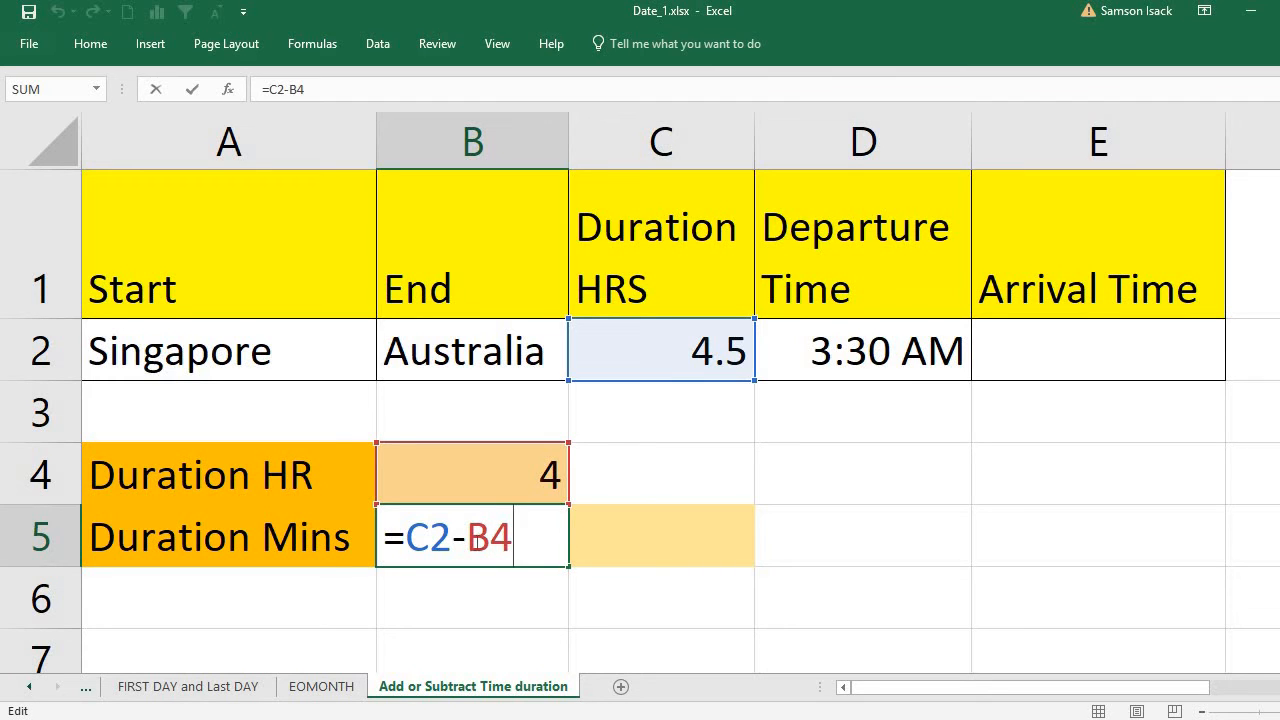
pyautogui.doubleClick(547, 545)
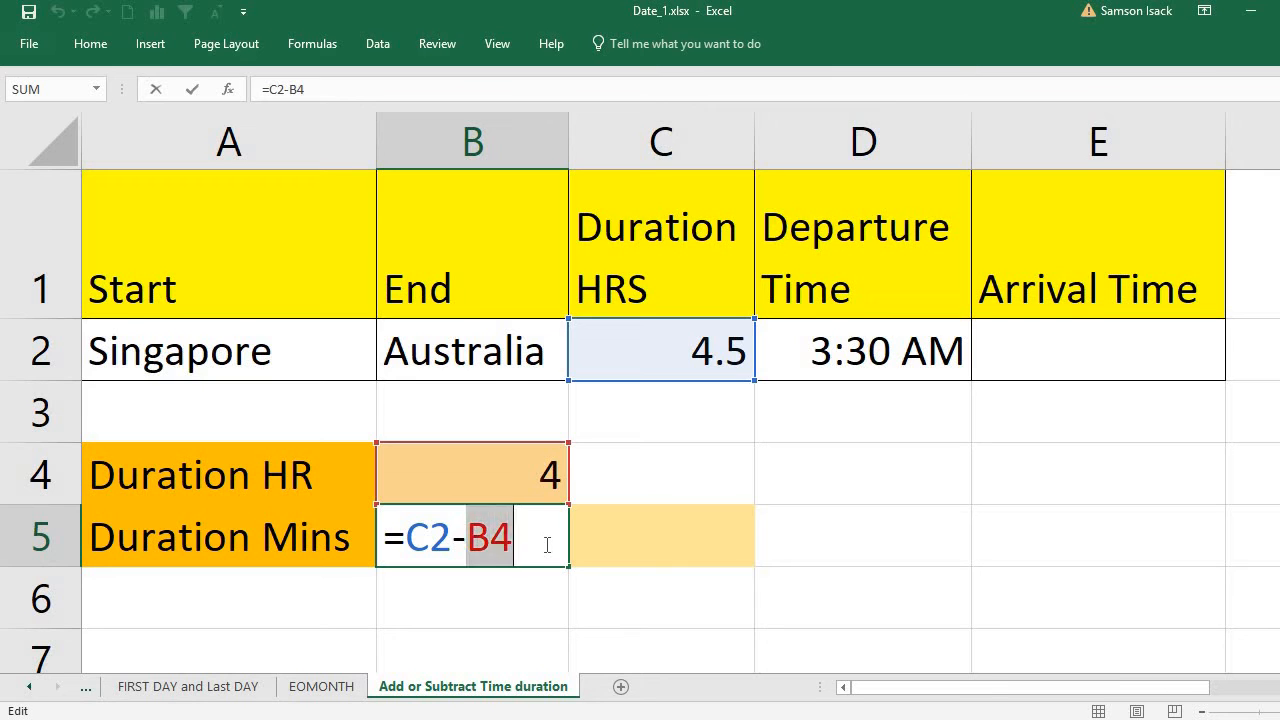
pyautogui.write('TRU')
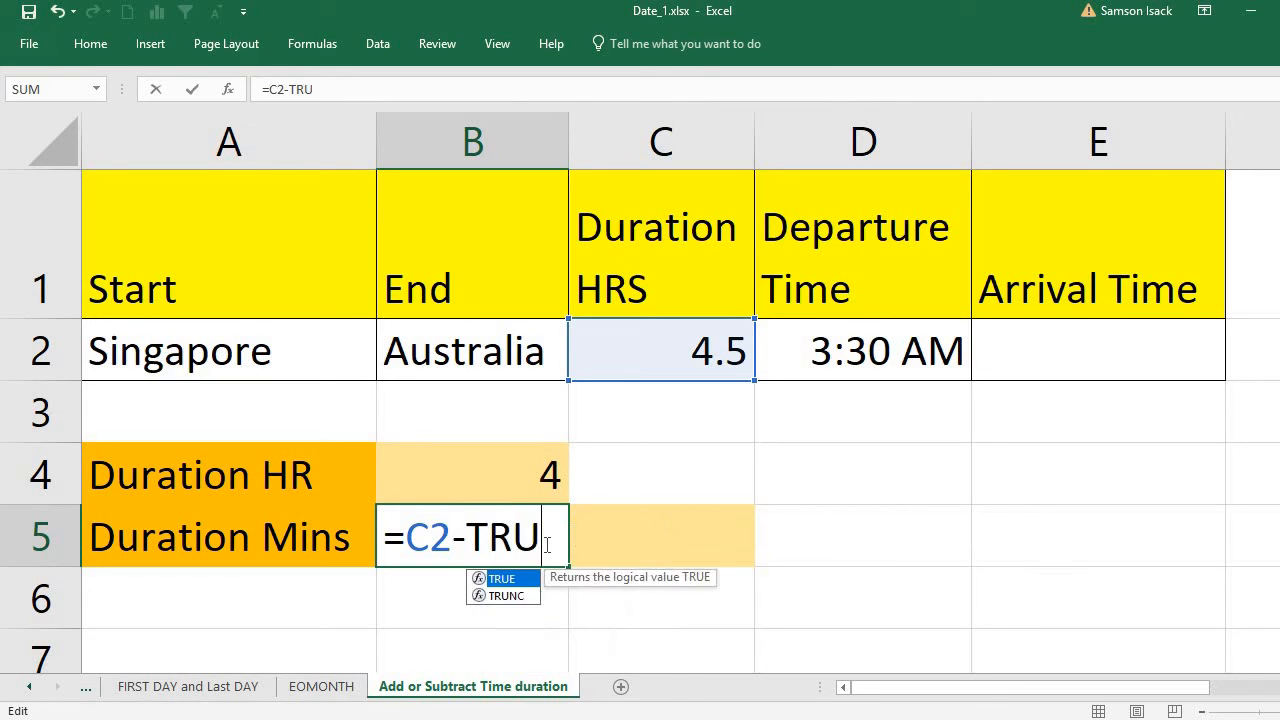
pyautogui.write('NC(')
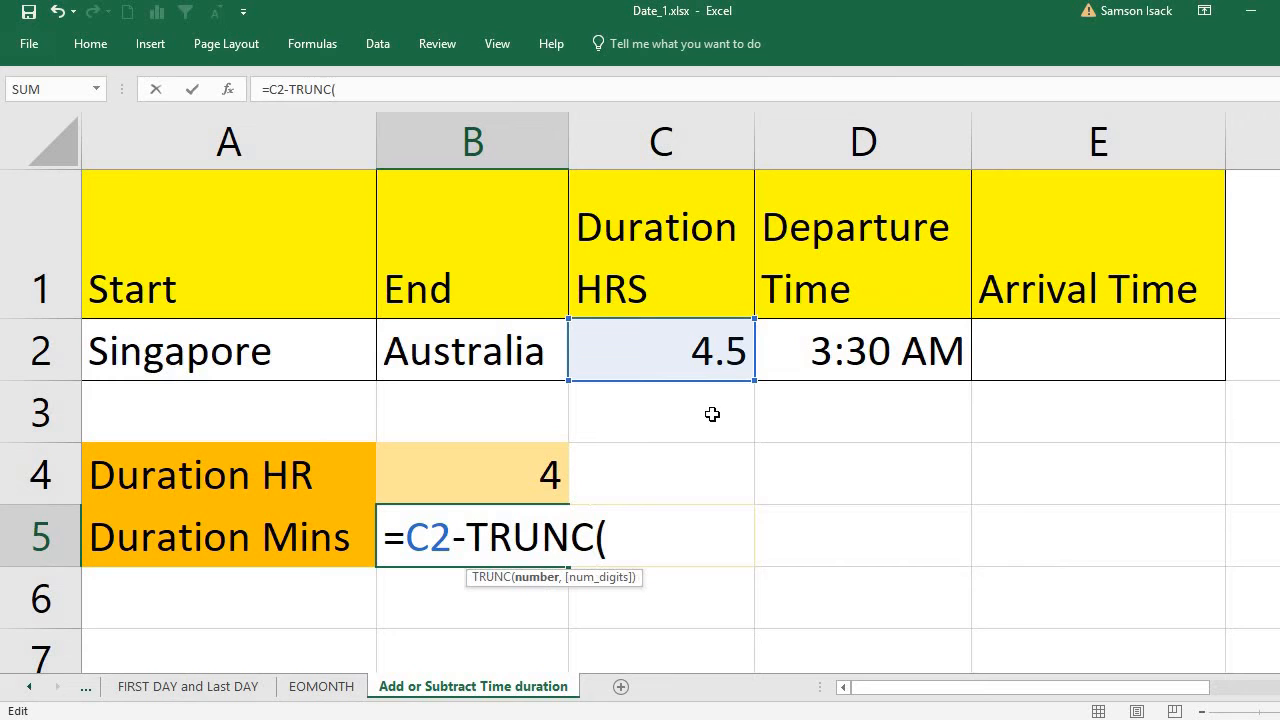
pyautogui.click(711, 364)
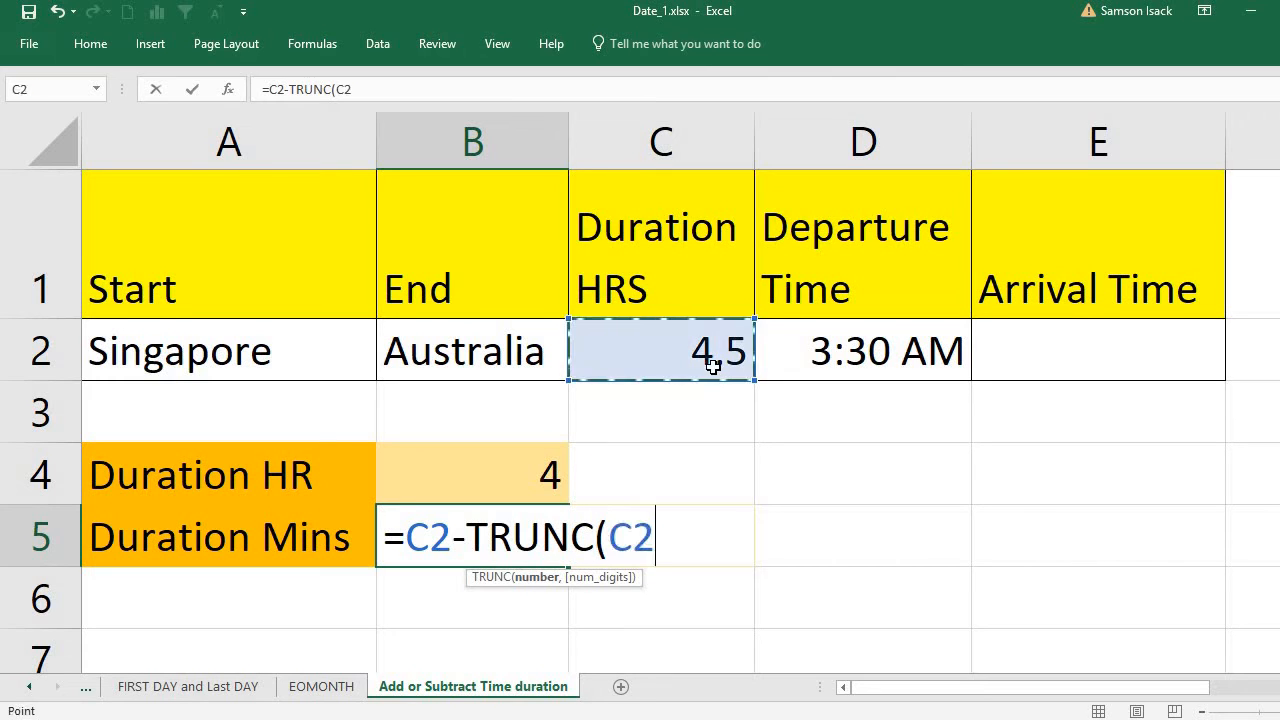
pyautogui.write(')')
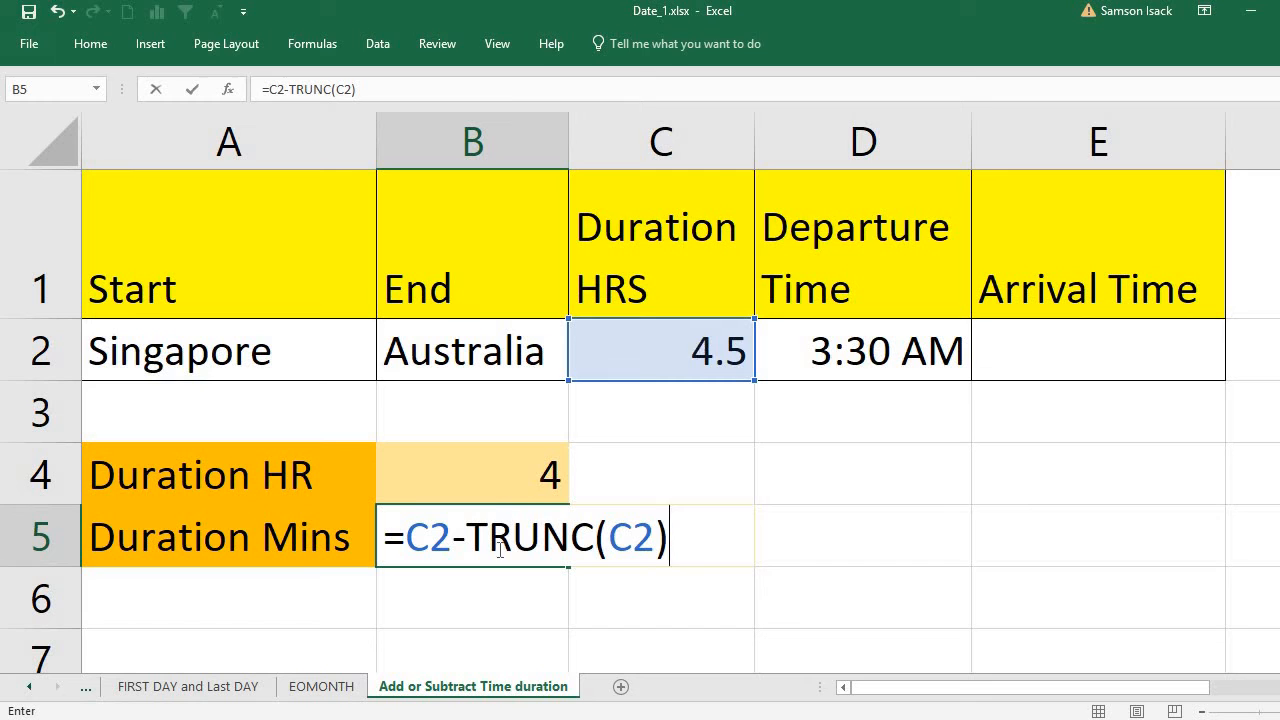
pyautogui.press('Return')
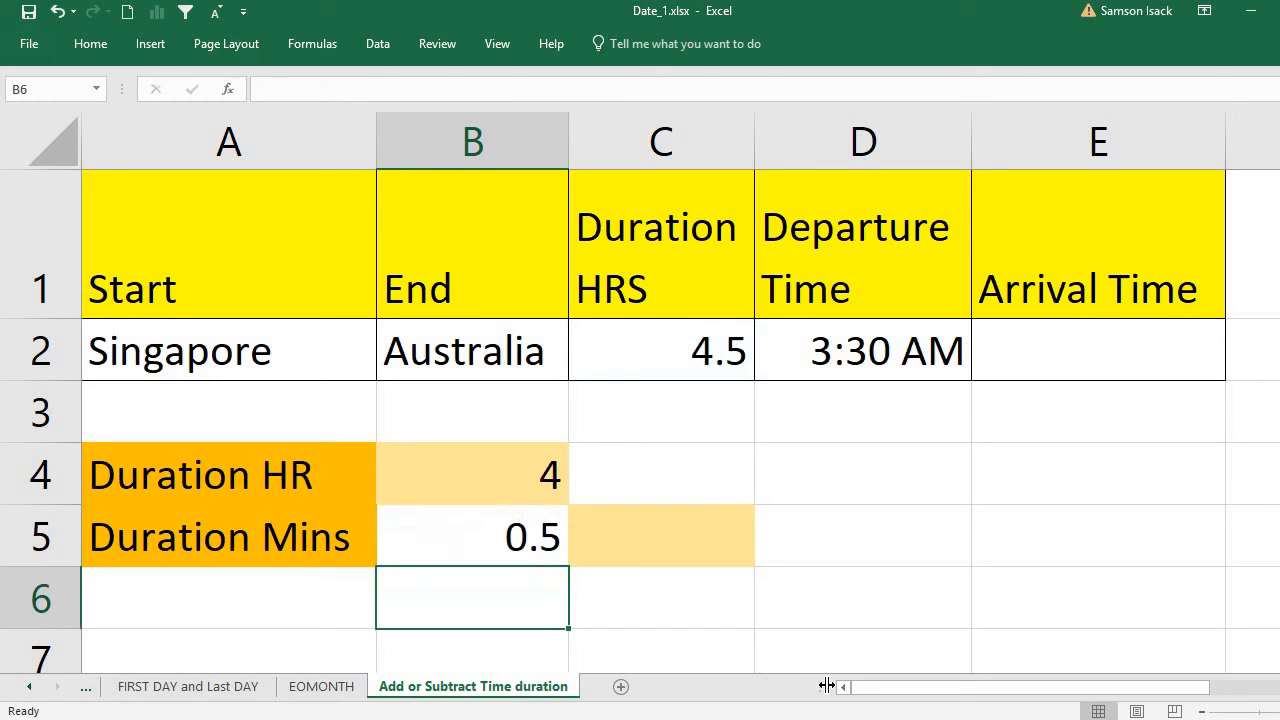
pyautogui.click(520, 537)
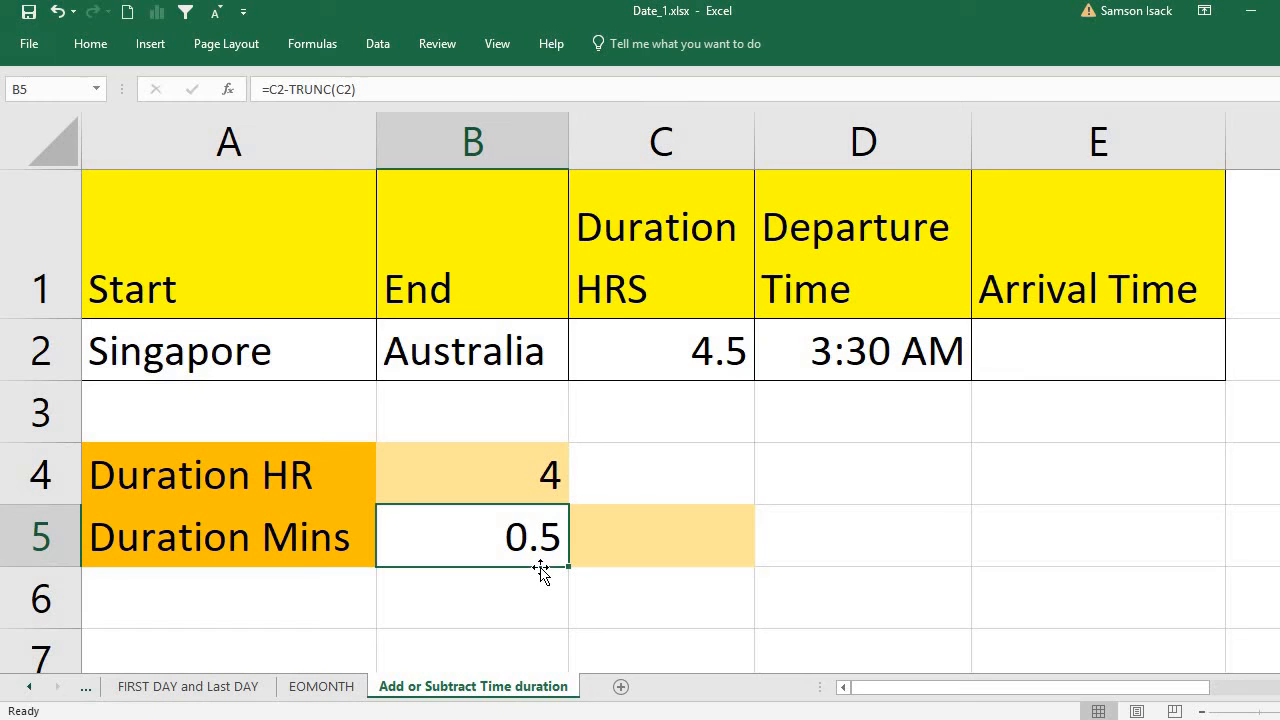
# Step: Convert the fractional hours in B5 into minutes in cell C5 with the formula =B5*60
pyautogui.click(683, 548)
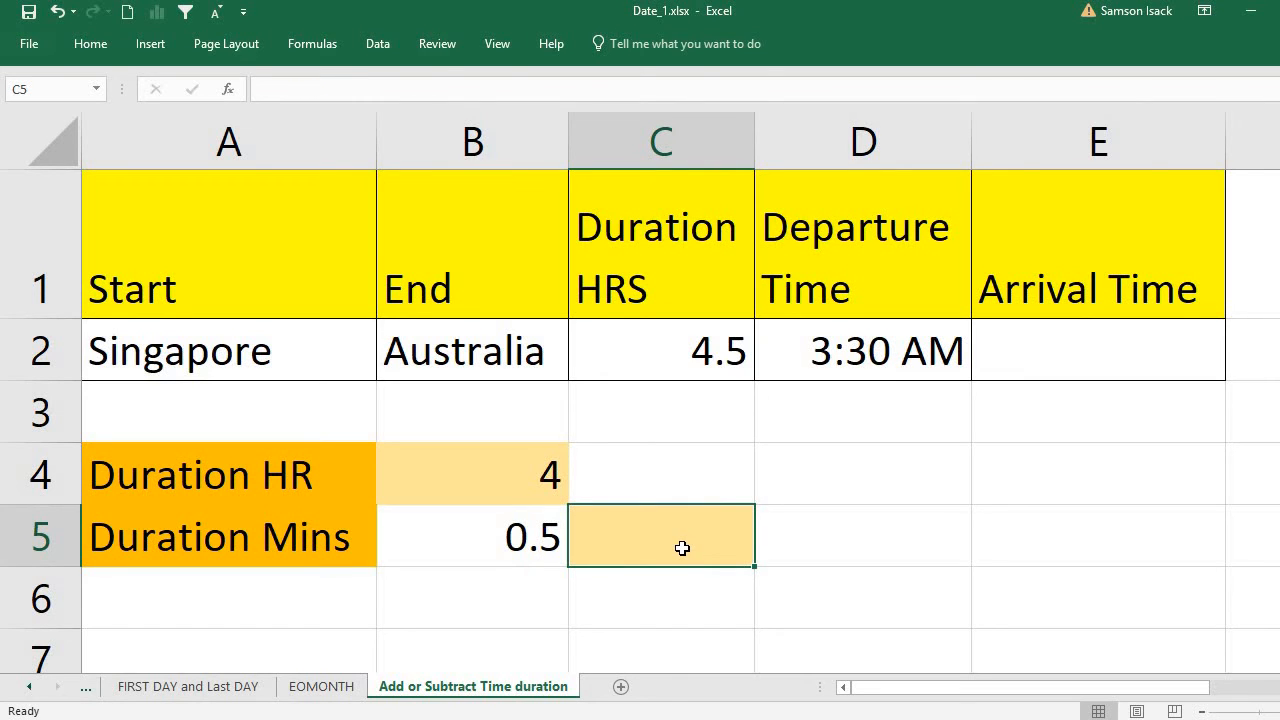
pyautogui.click(512, 531)
pyautogui.click(645, 548)
pyautogui.write('=')
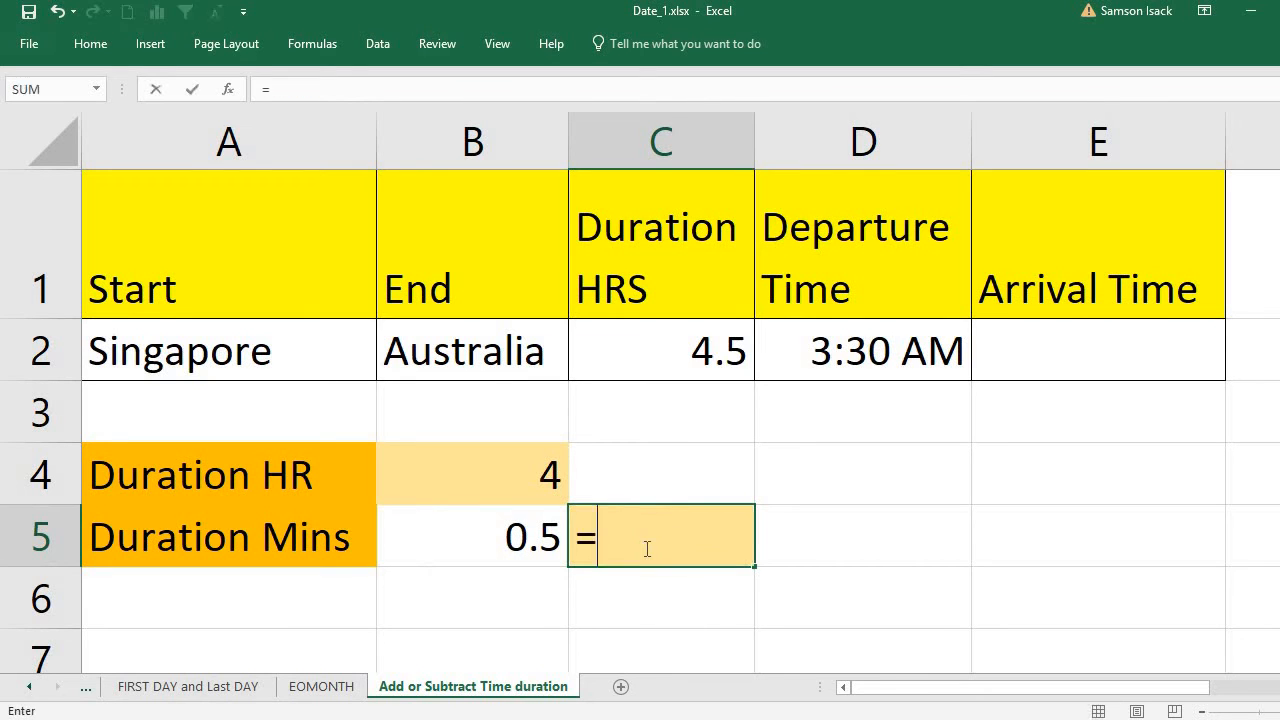
pyautogui.click(453, 541)
pyautogui.write('*')
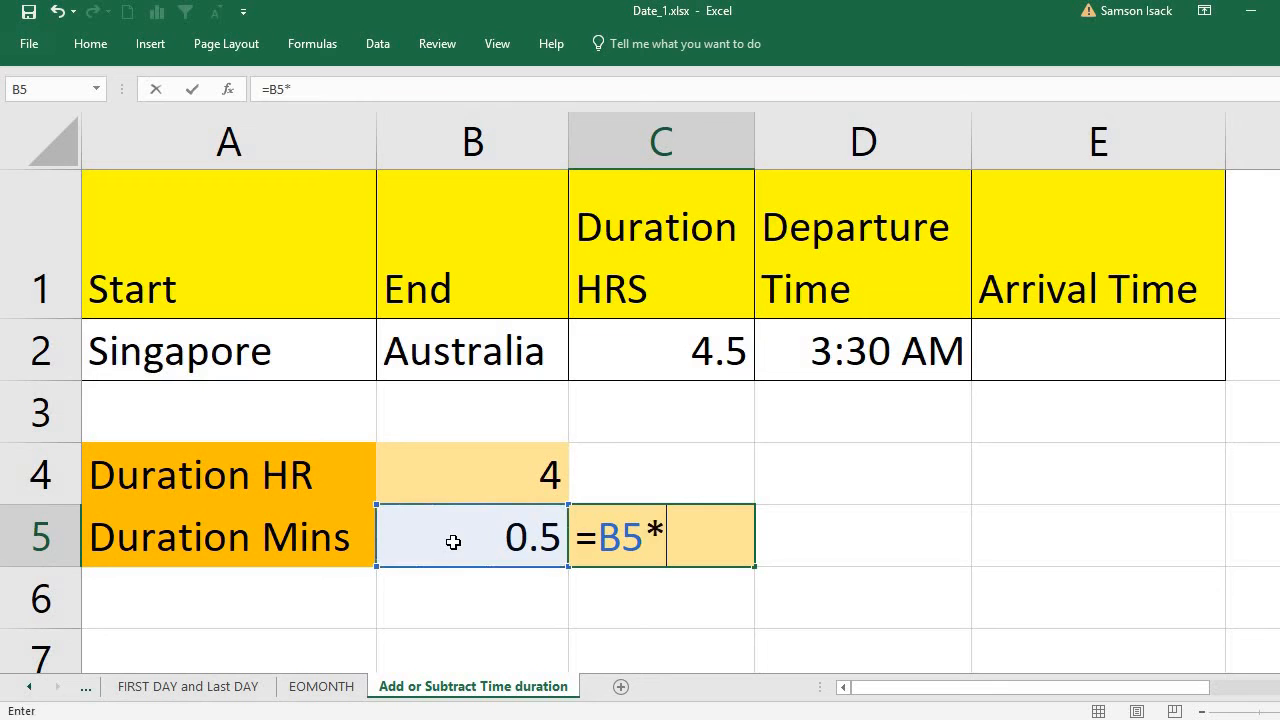
pyautogui.write('60')
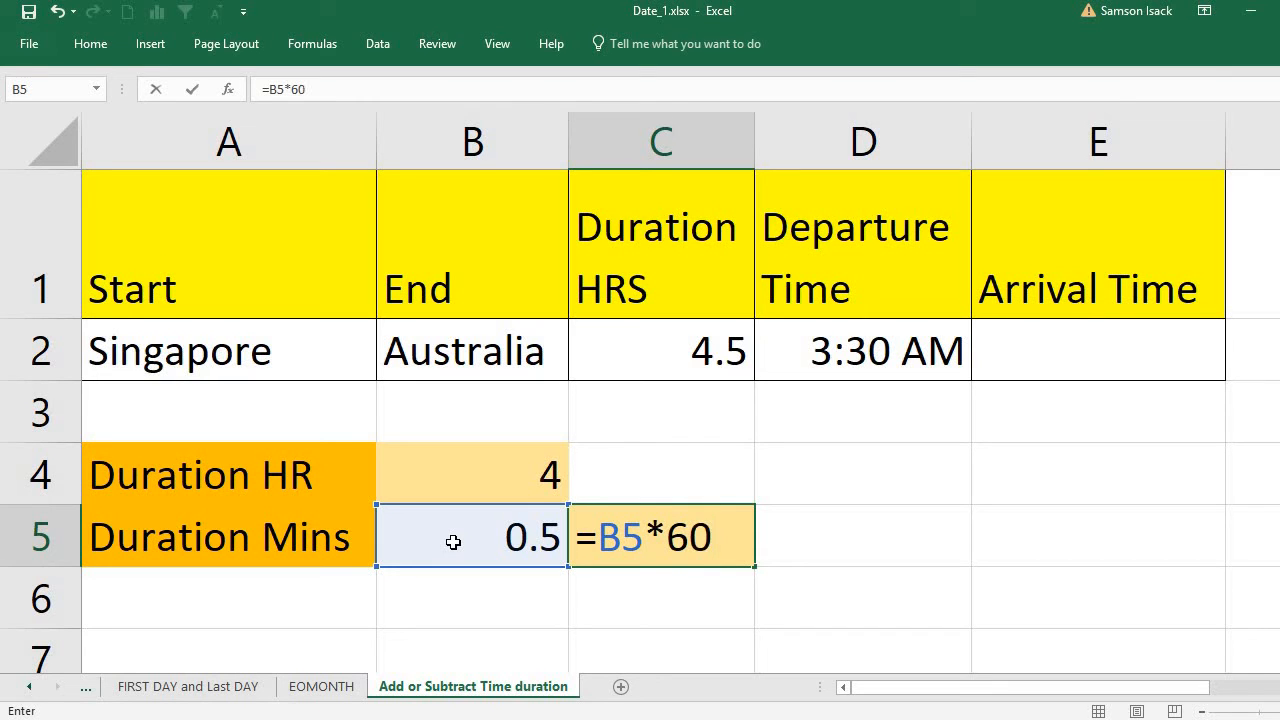
pyautogui.press('Return')
pyautogui.click(597, 545)
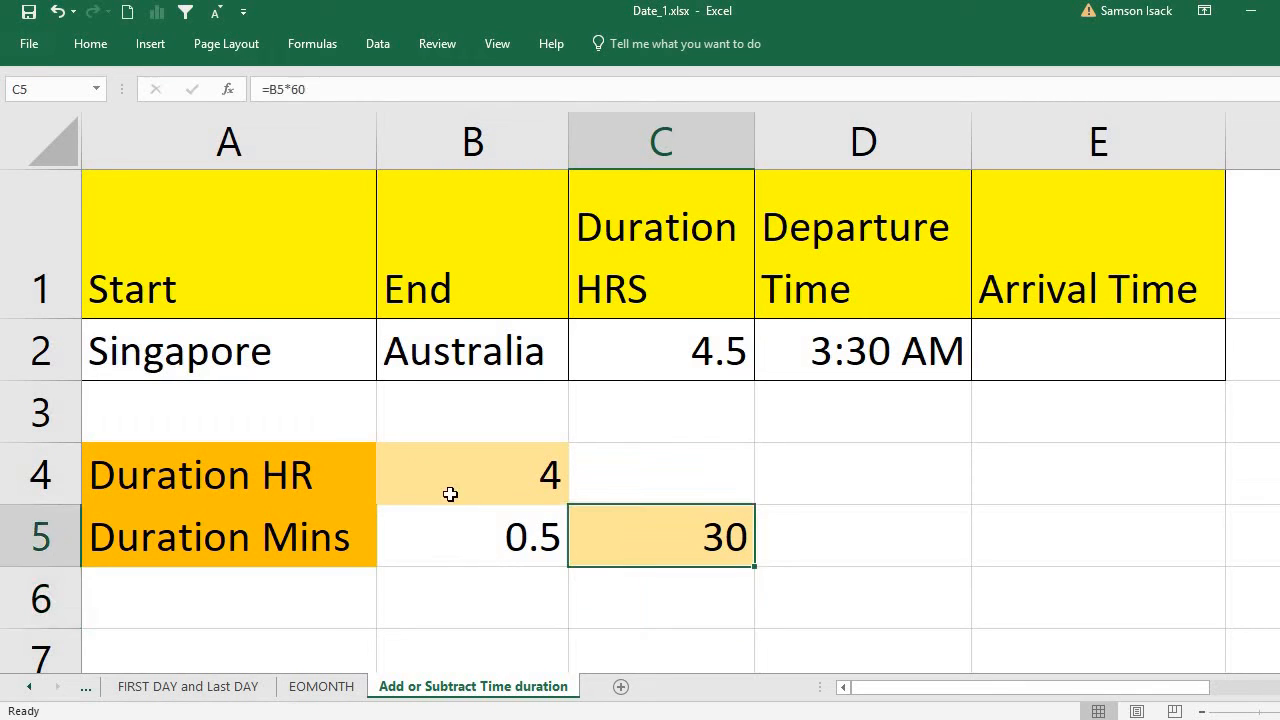
# Step: Begin the Arrival Time formula in E2 by adding a TIME function to the departure time, as =D2+TIME(
pyautogui.click(457, 472)
pyautogui.click(655, 554)
pyautogui.click(1108, 353)
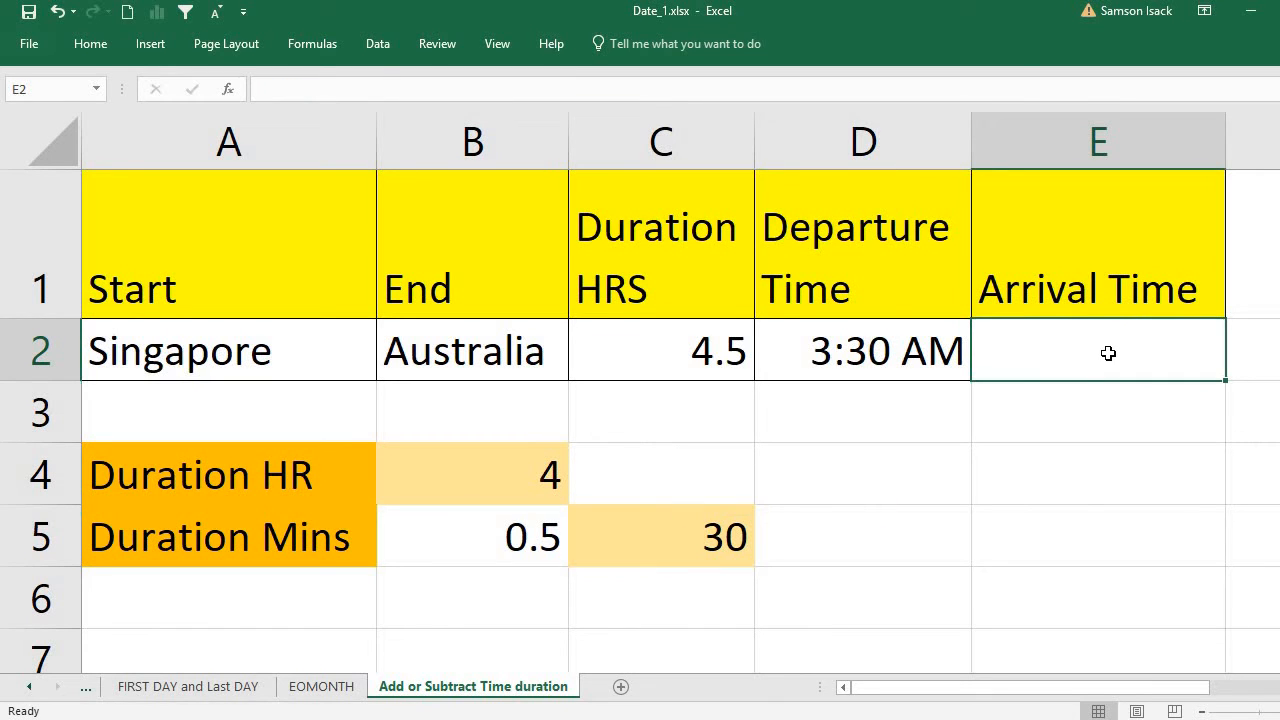
pyautogui.doubleClick(1033, 358)
pyautogui.write('=')
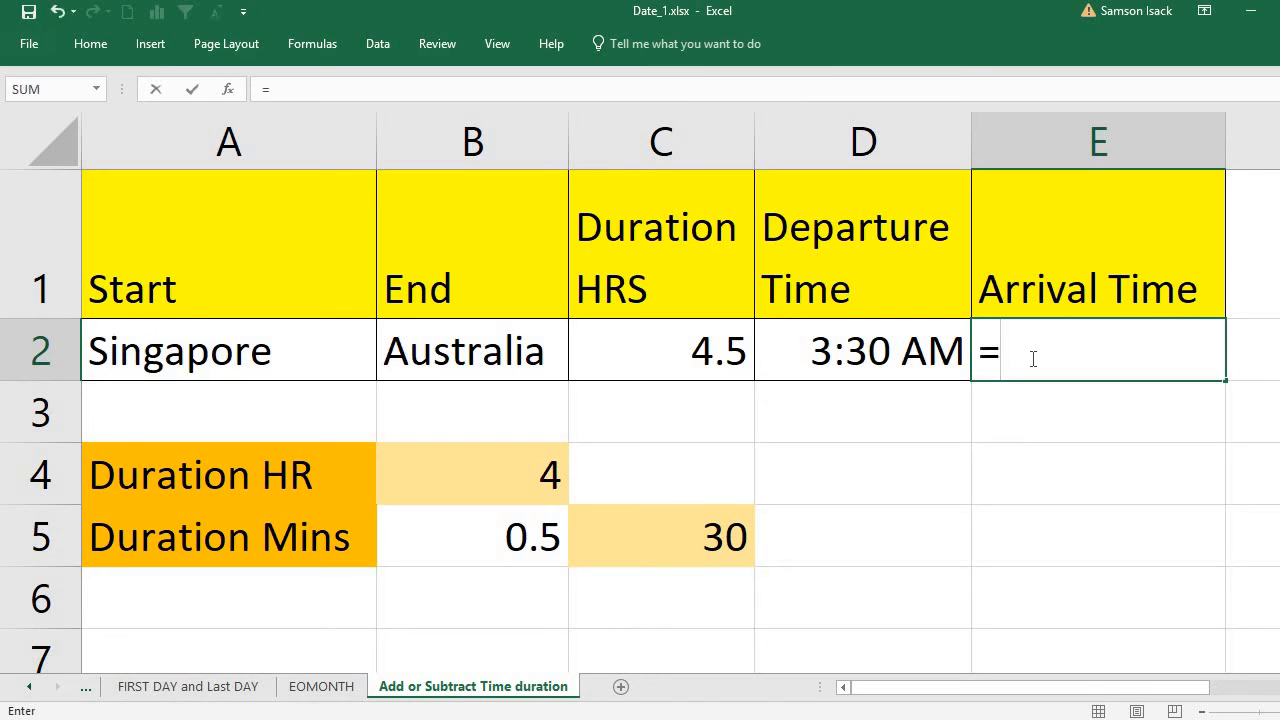
pyautogui.click(896, 358)
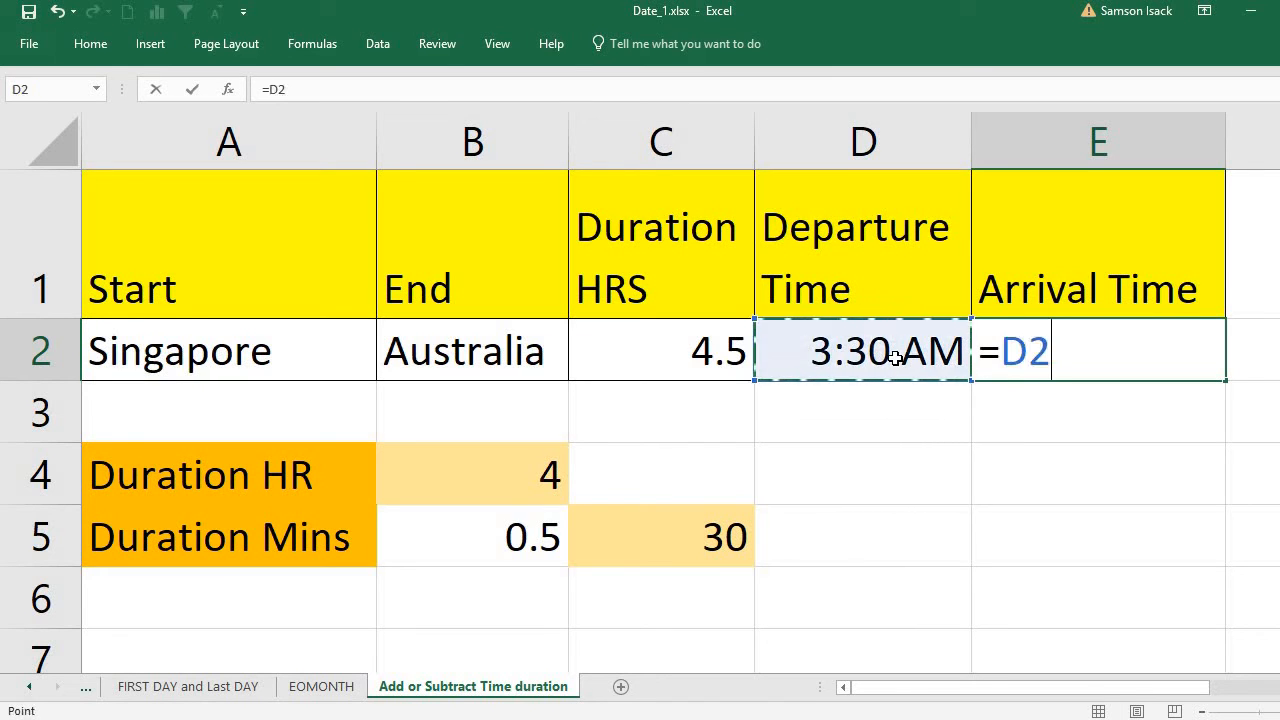
pyautogui.write('+')
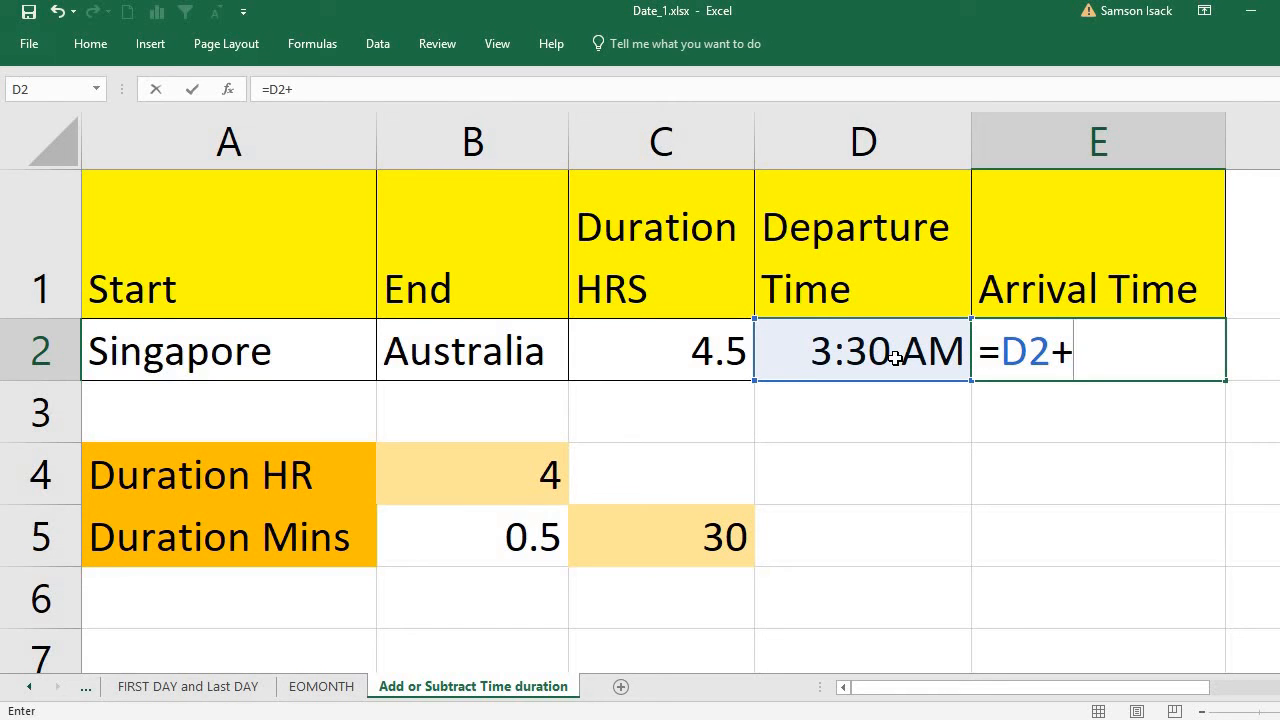
pyautogui.write('TIM')
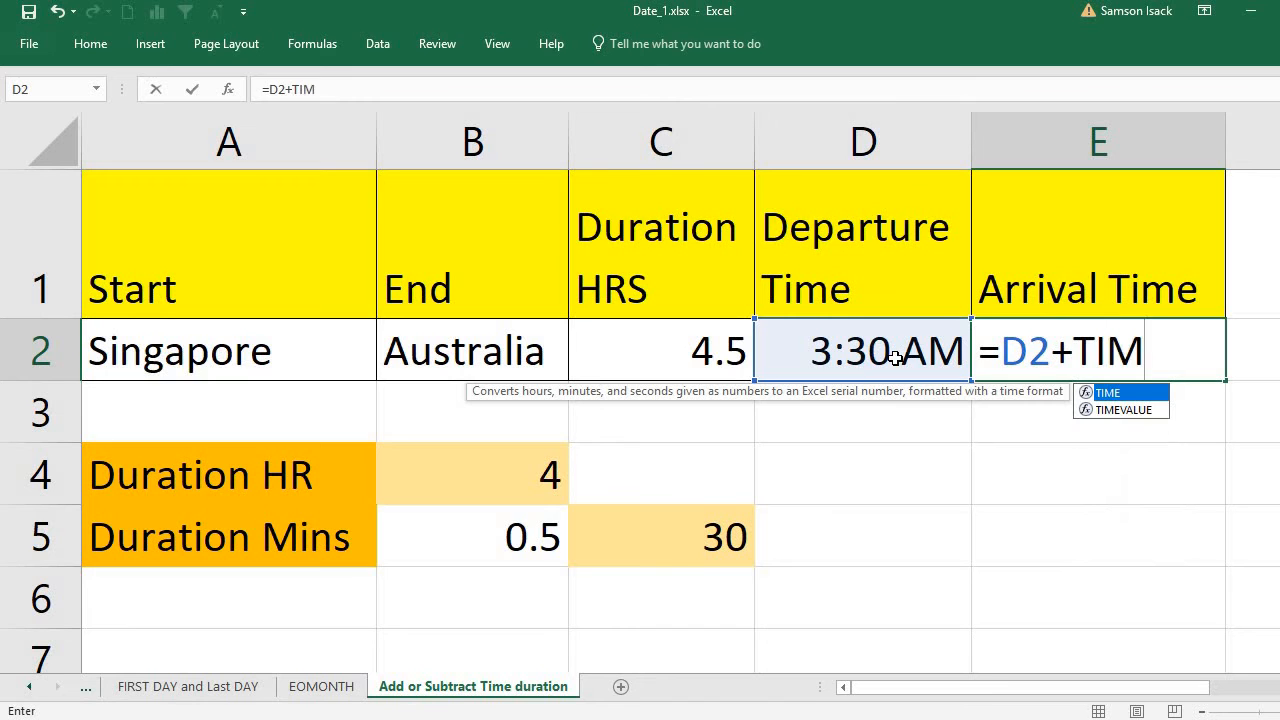
pyautogui.write('E(')
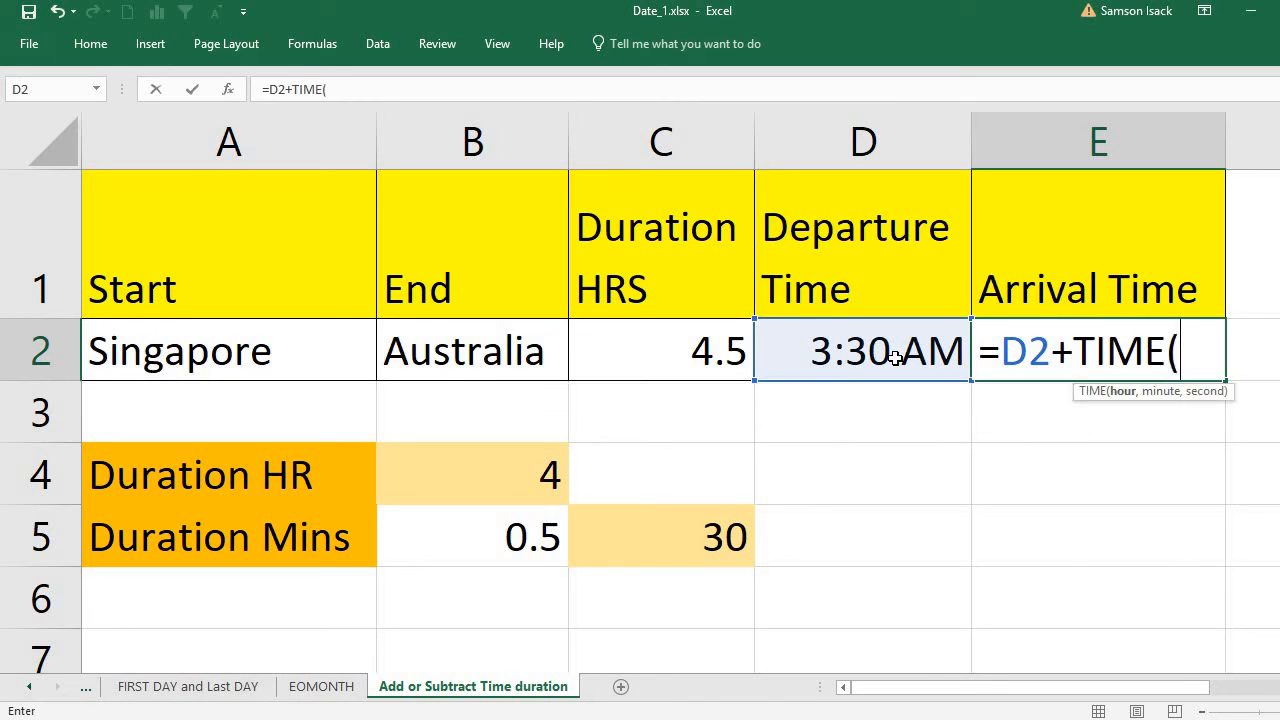
# Step: Supply TRUNC(C2) as the hour argument of the TIME function in the E2 formula
pyautogui.hscroll(2, 905, 356)
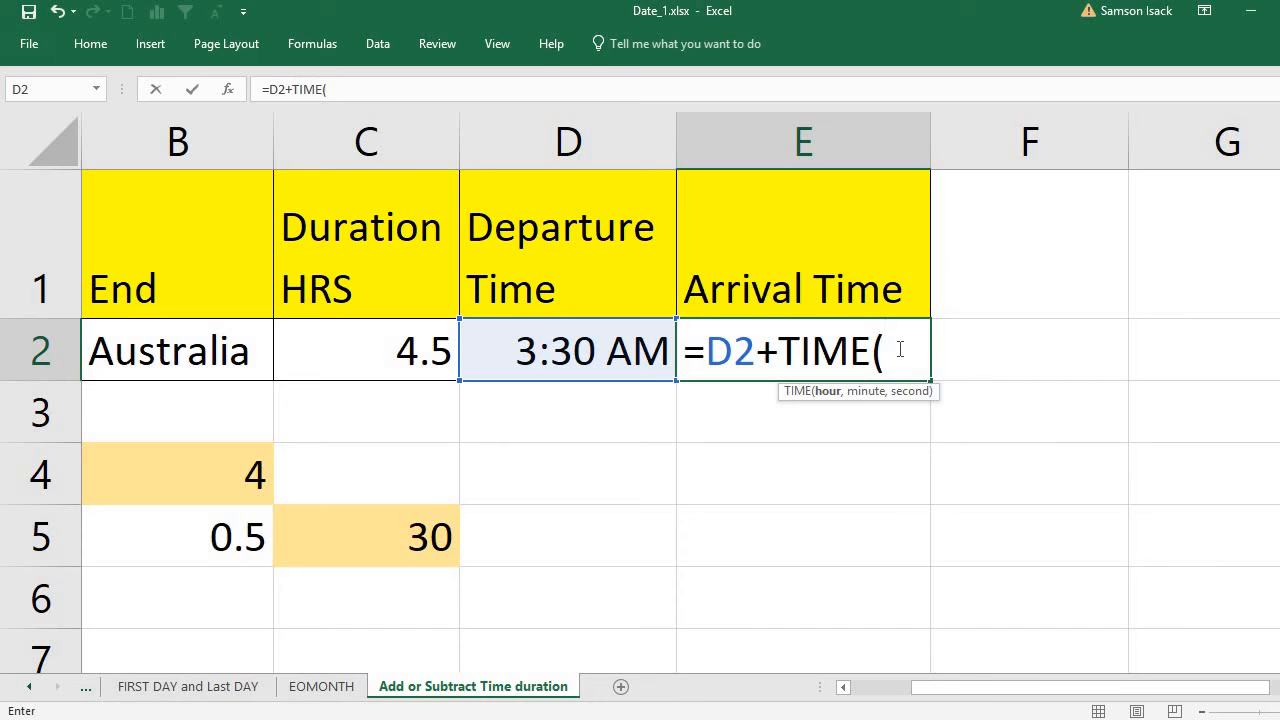
pyautogui.write('TR')
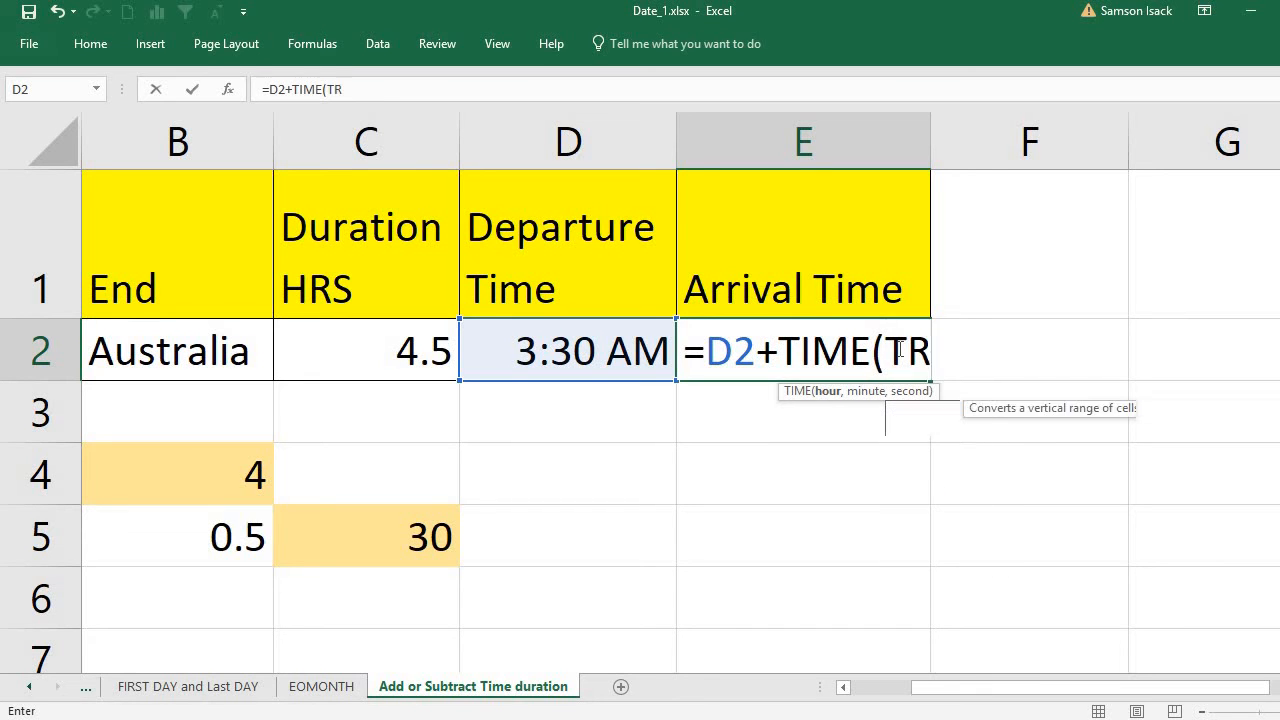
pyautogui.write('UNC(')
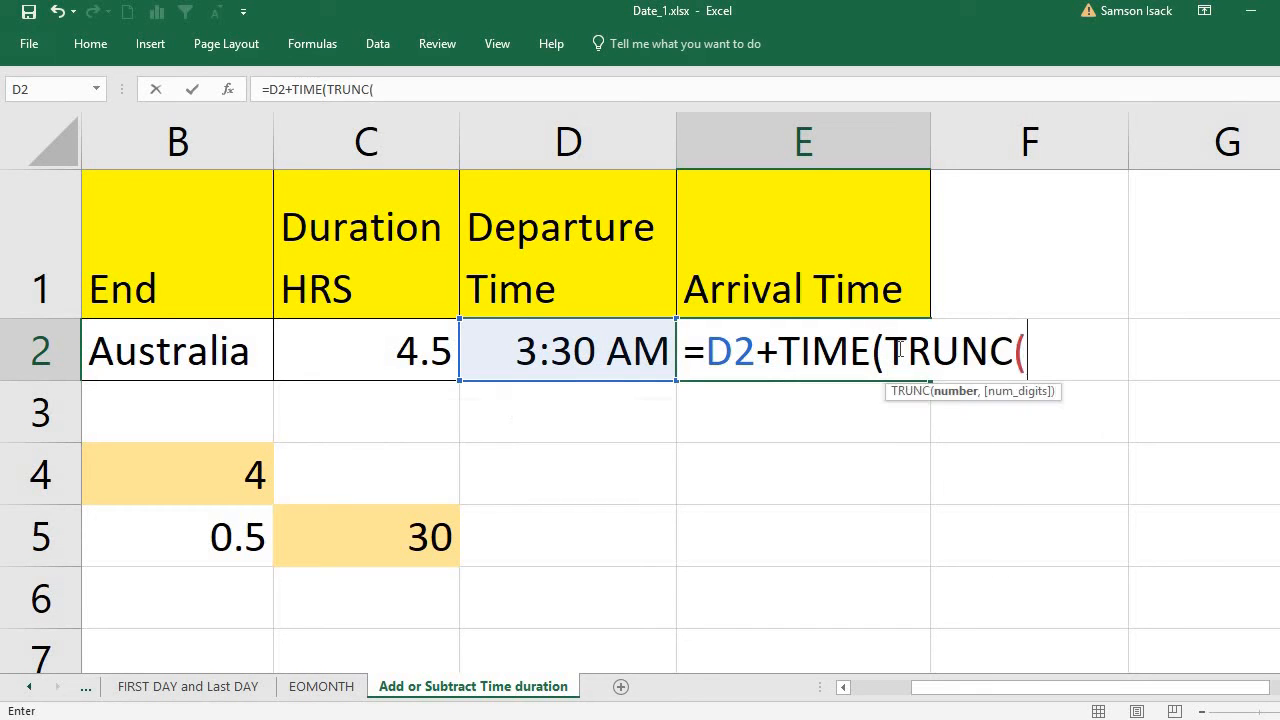
pyautogui.click(418, 364)
pyautogui.write(')')
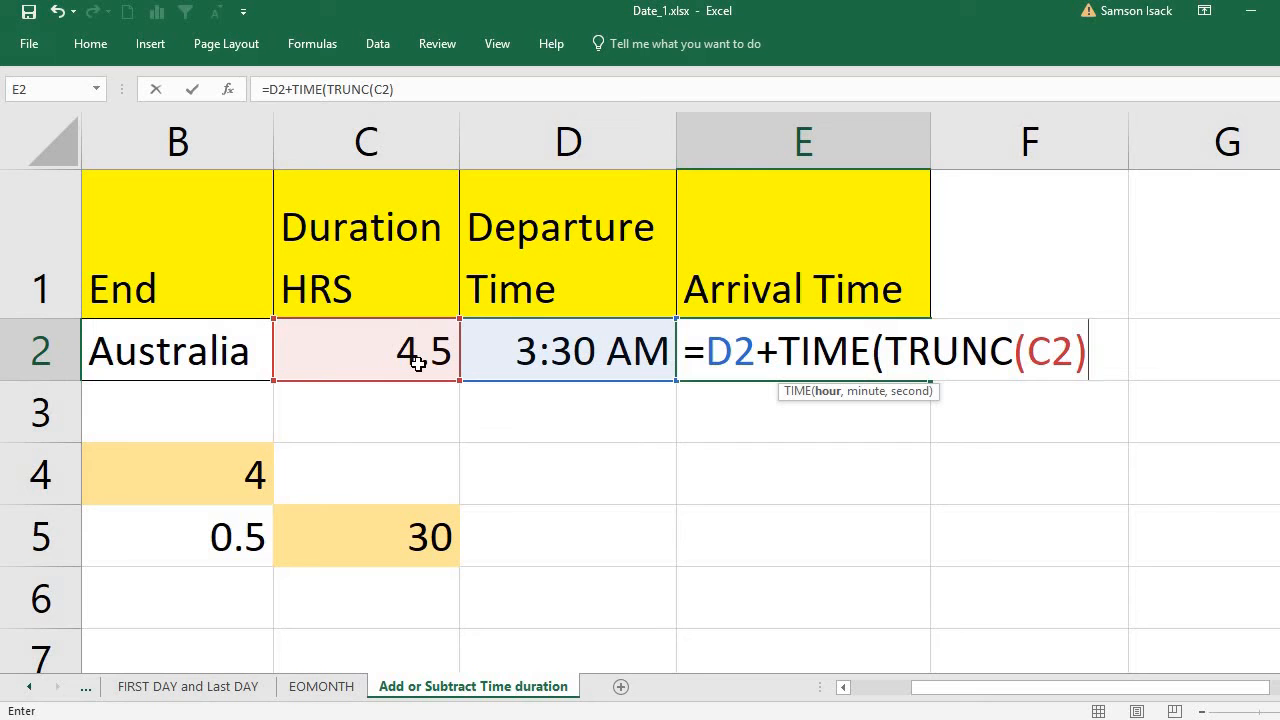
pyautogui.write(',')
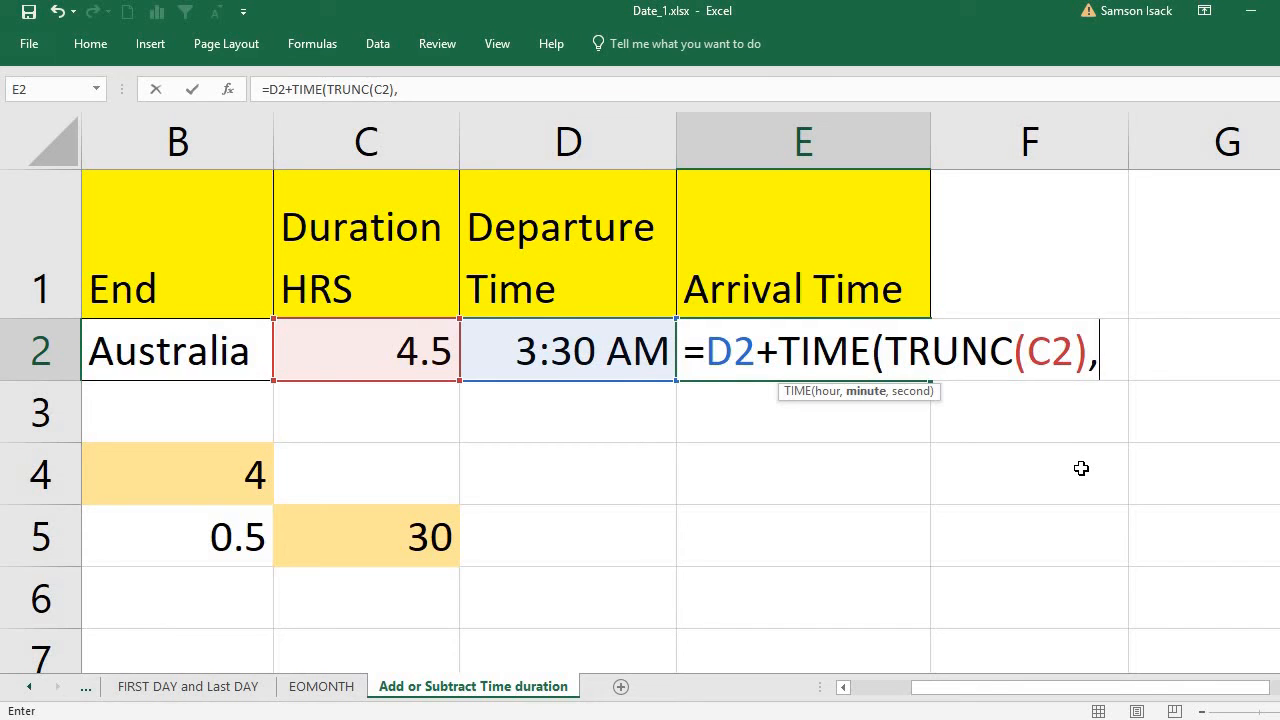
pyautogui.hotkey('alt', 'Return')
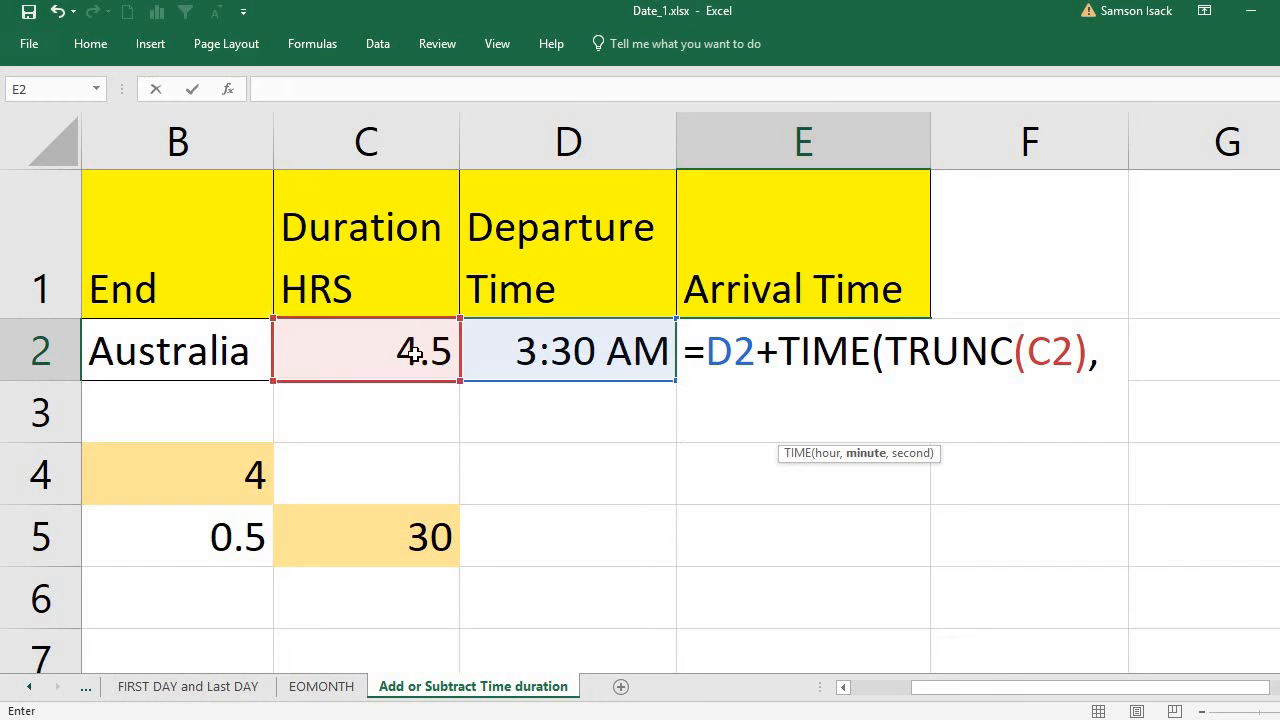
pyautogui.press('Return')
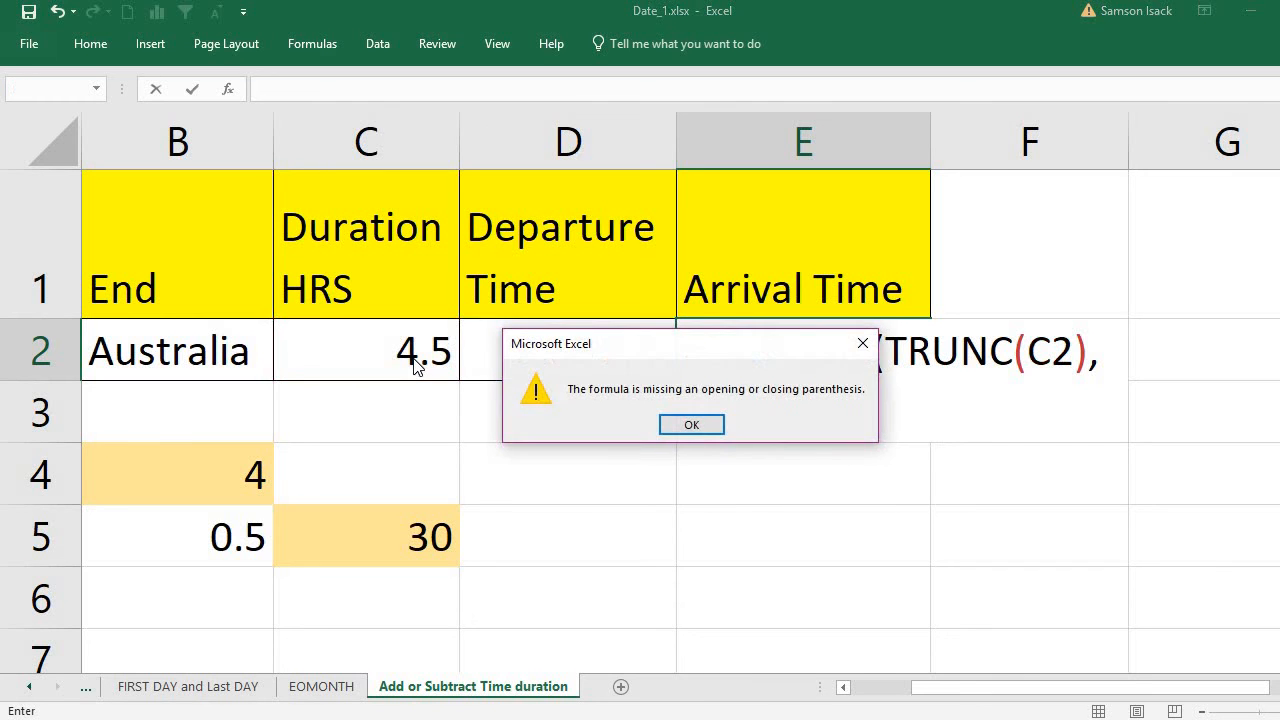
pyautogui.click(691, 425)
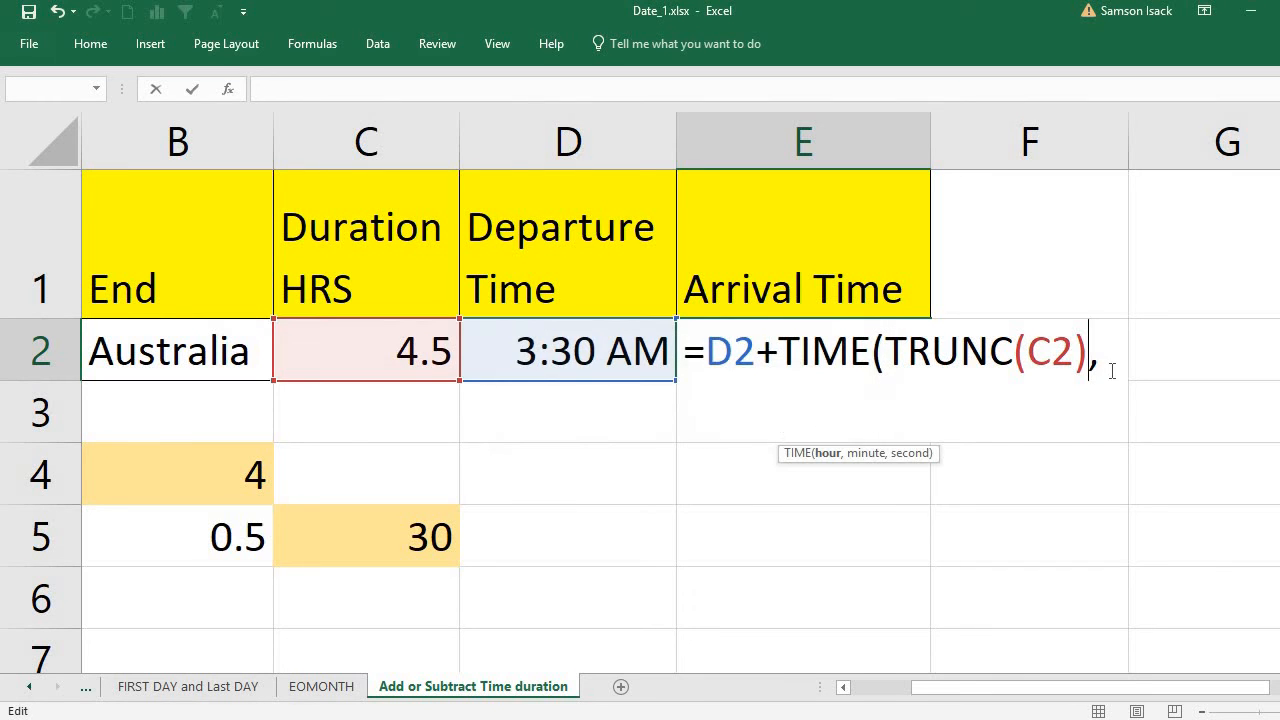
# Step: Enter C2-TRUNC(C2) as the minute argument of the TIME function in the E2 formula
pyautogui.click(420, 352)
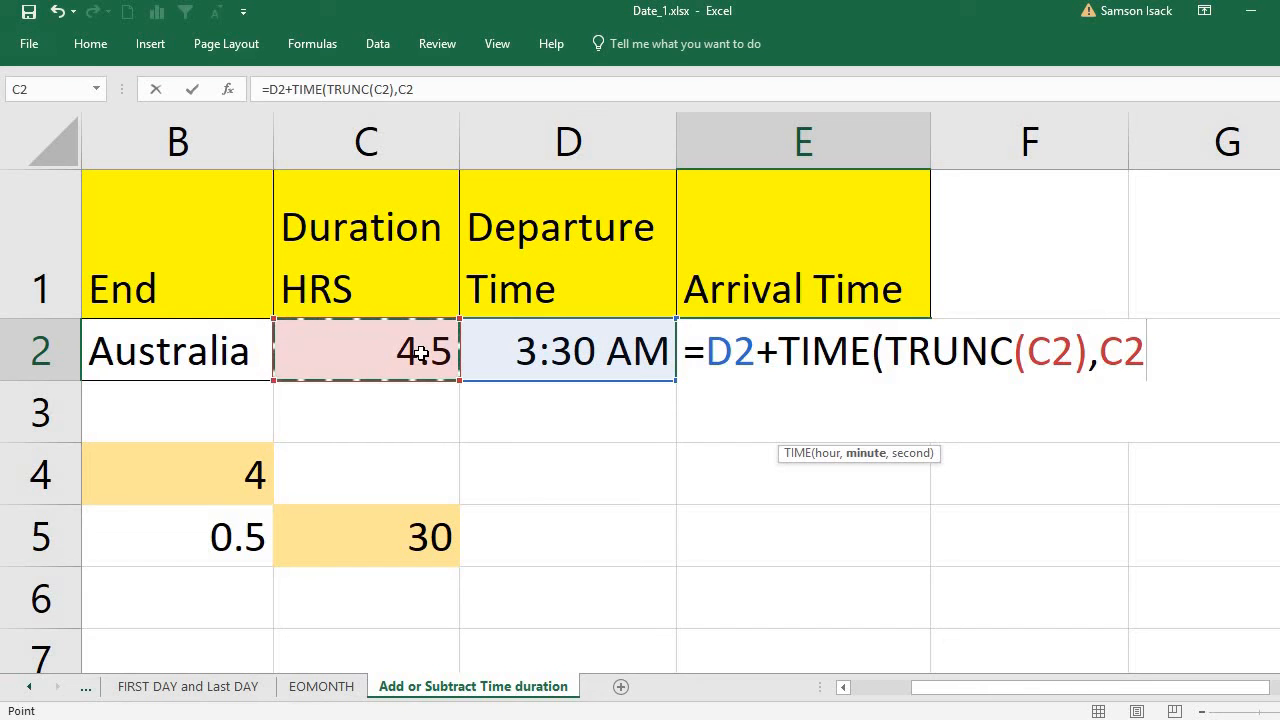
pyautogui.write('-')
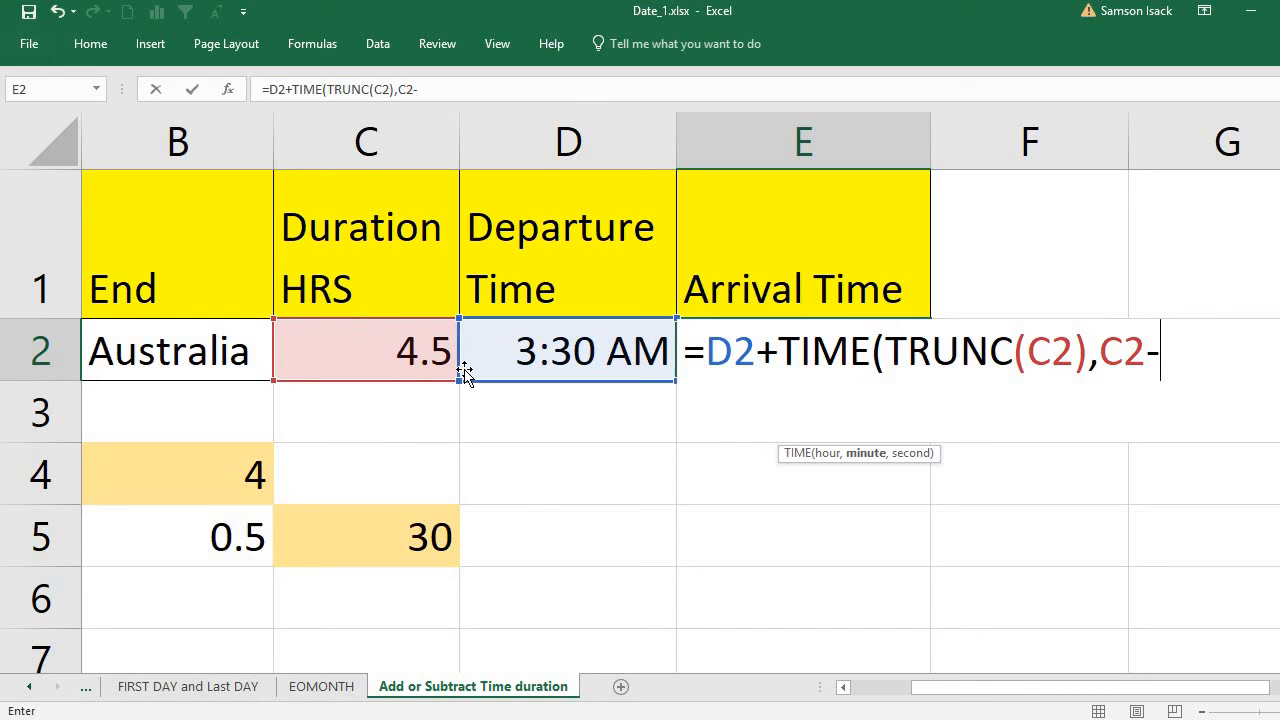
pyautogui.write('TRUNC')
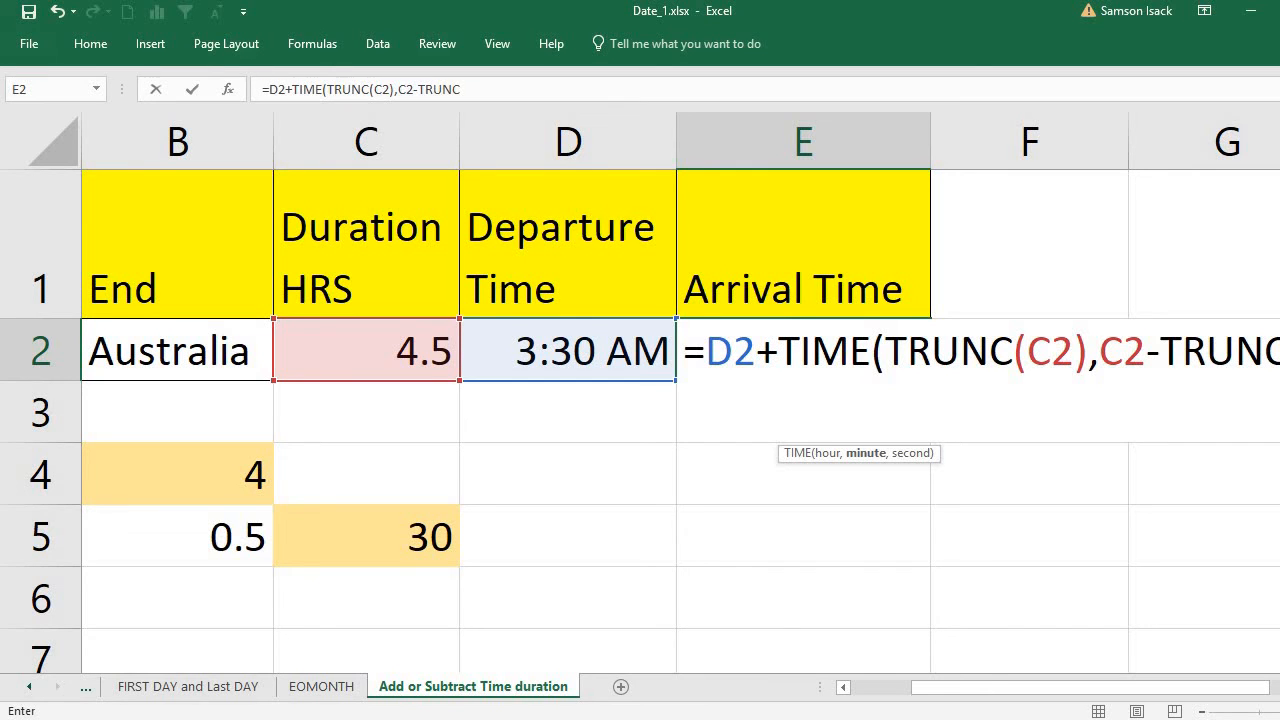
pyautogui.hscroll(2, 969, 565)
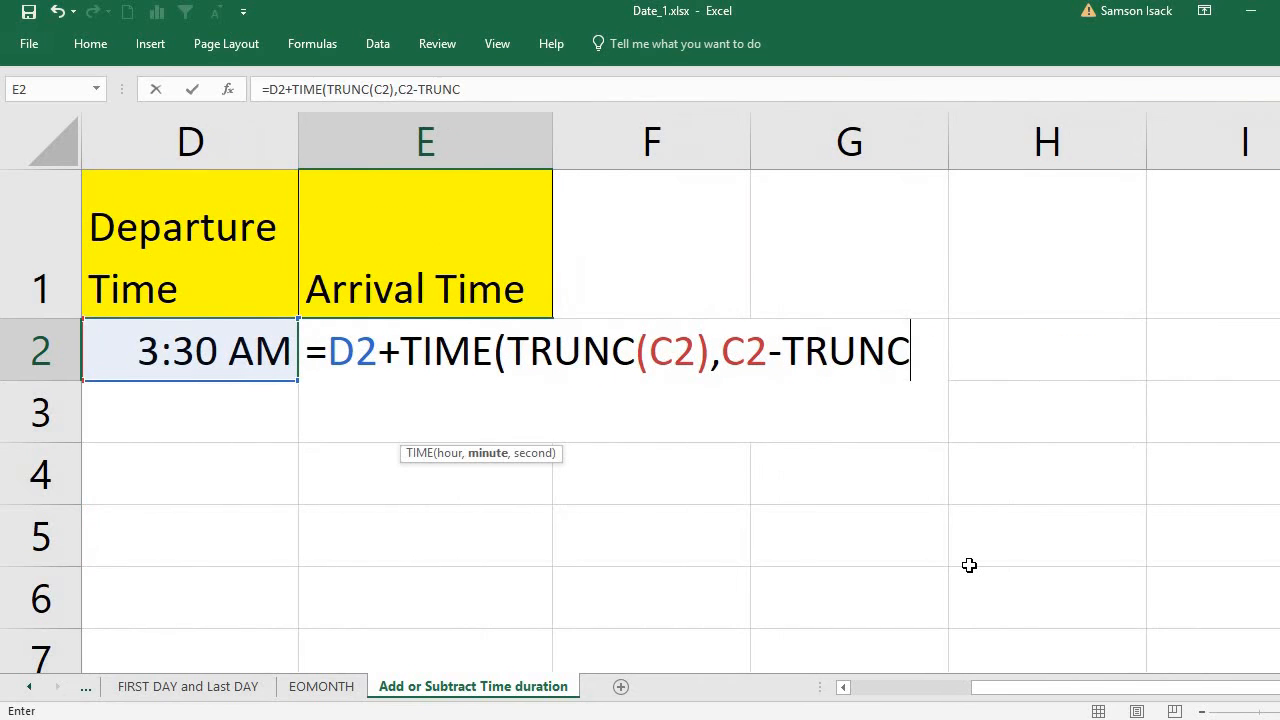
pyautogui.write('(')
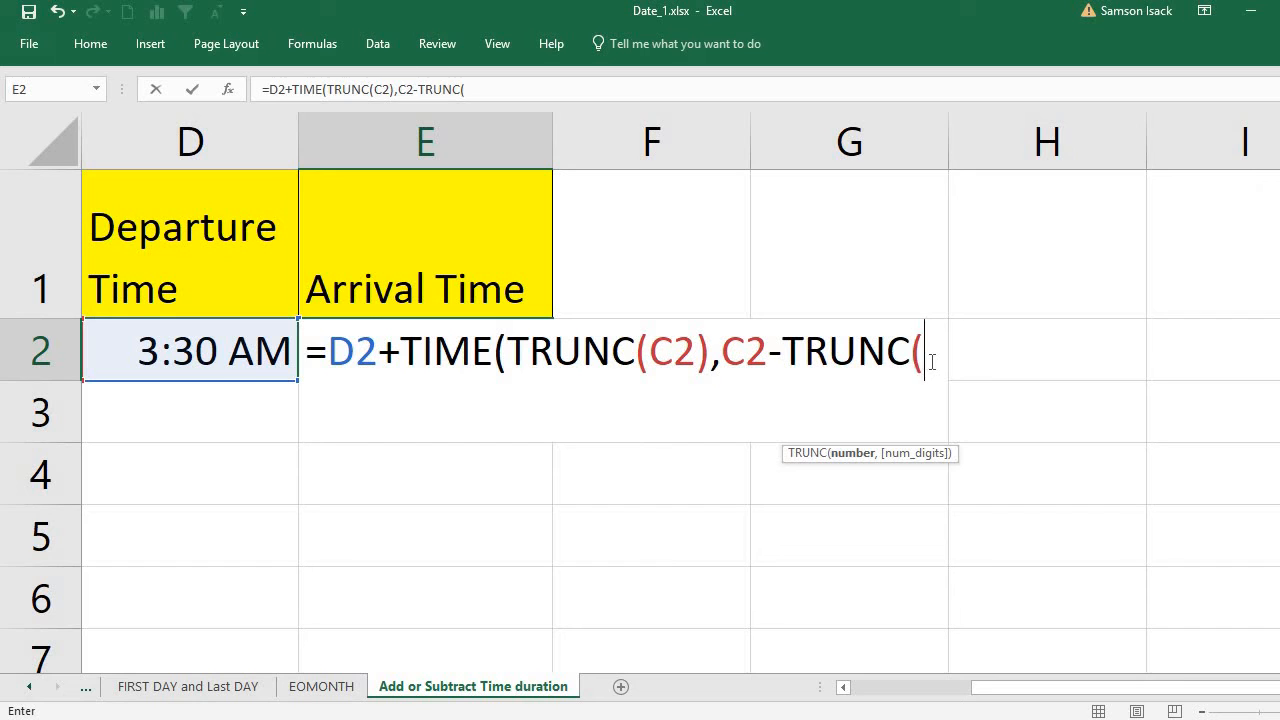
pyautogui.write('C')
pyautogui.write('@)')
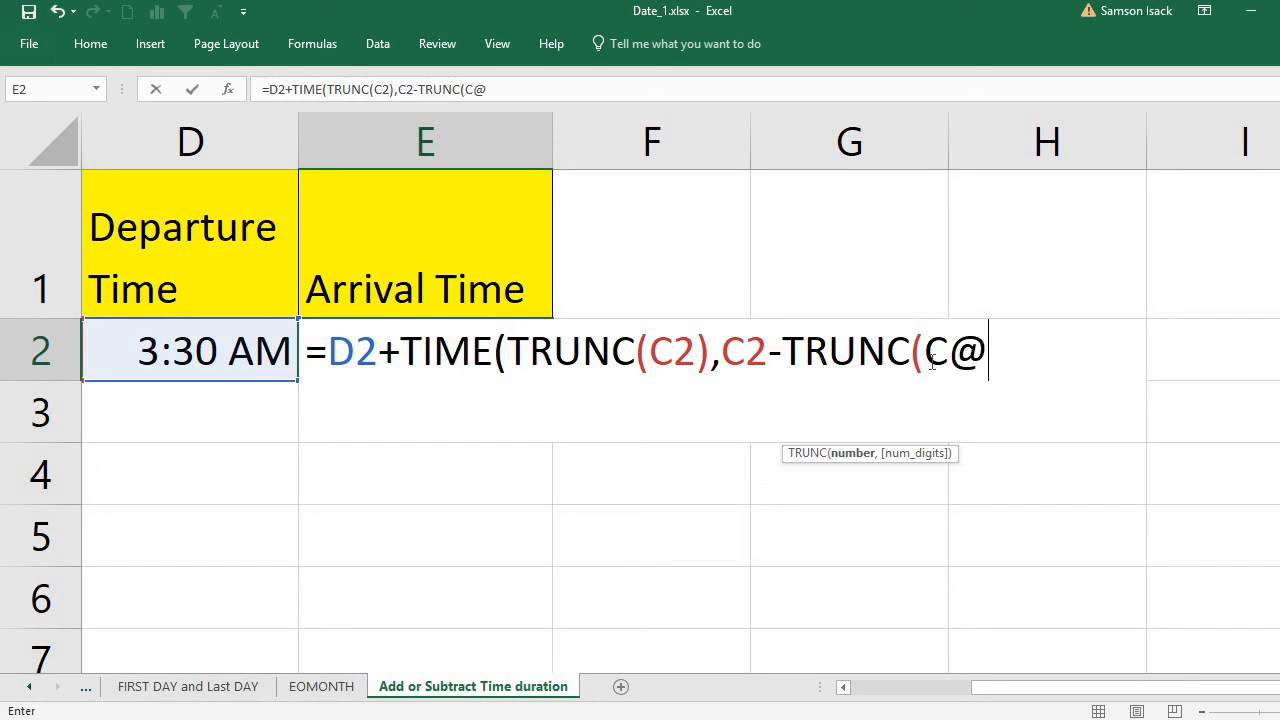
pyautogui.press('BackSpace')
pyautogui.press('BackSpace')
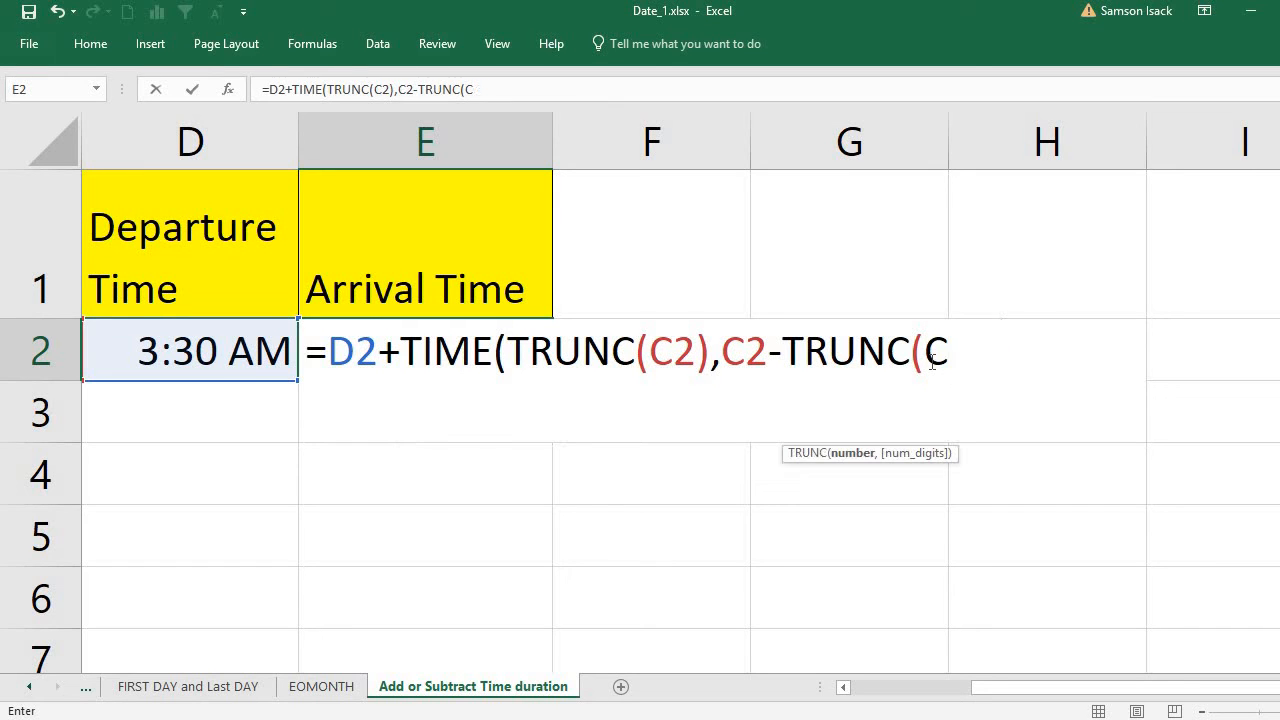
pyautogui.write('2)')
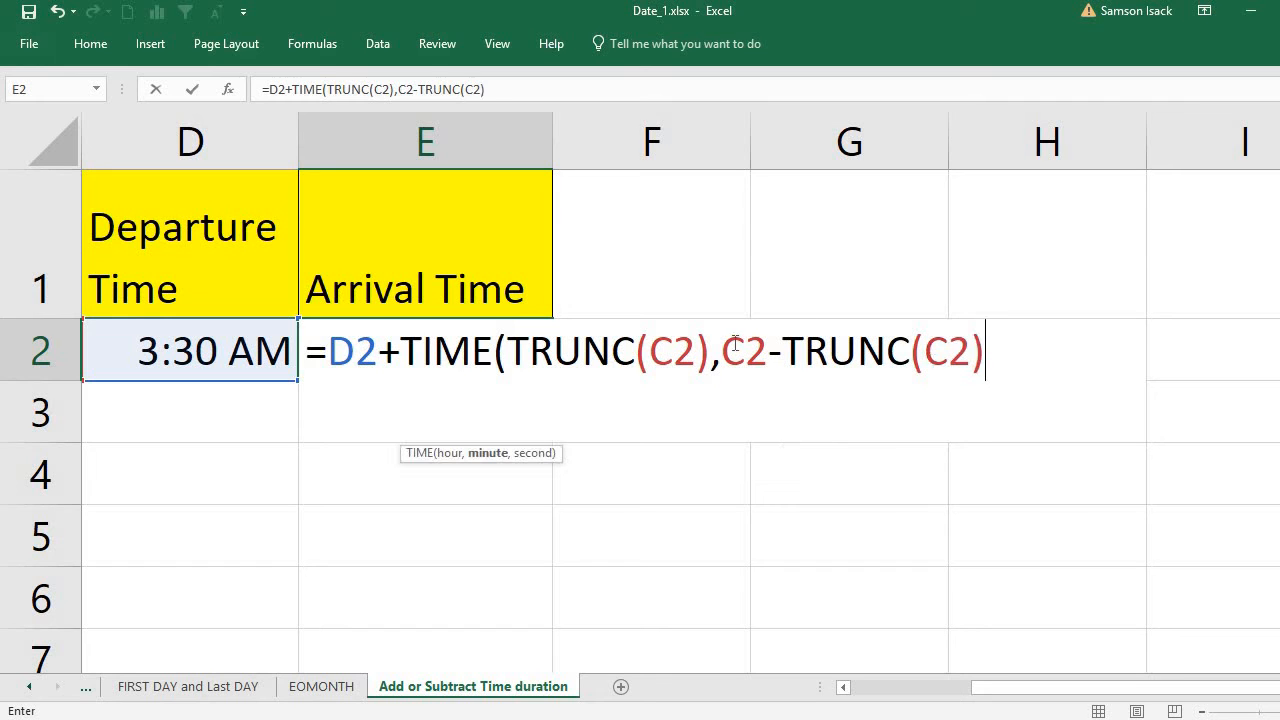
# Step: Enclose the minute expression in parentheses and multiply it by 60, making it (C2-TRUNC(C2))*60
pyautogui.moveTo(817, 358); pyautogui.dragTo(992, 364)
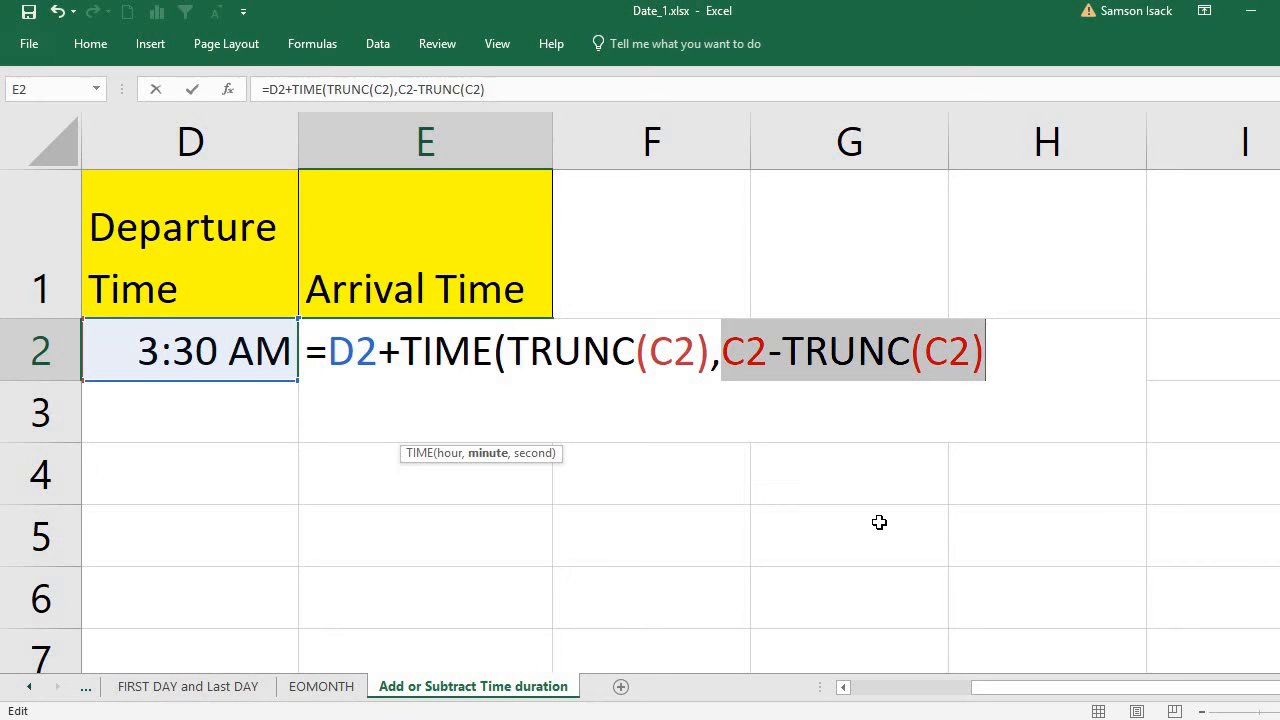
pyautogui.click(733, 352)
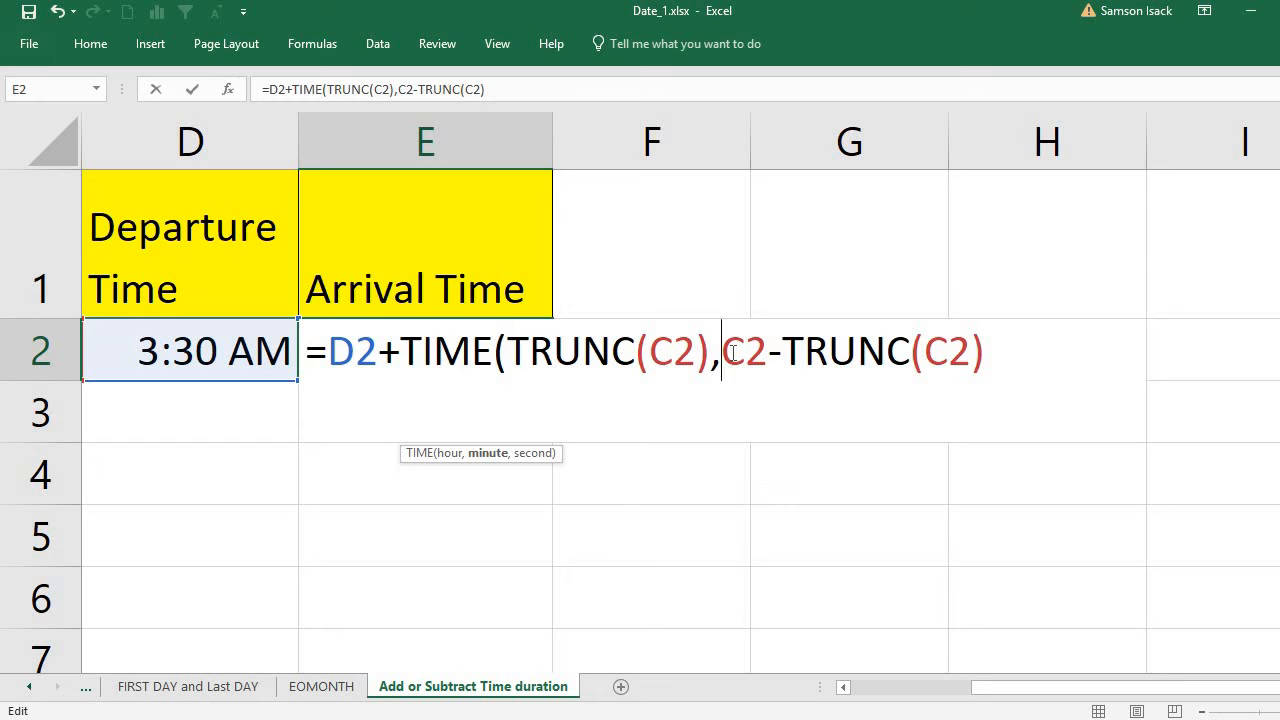
pyautogui.write('(')
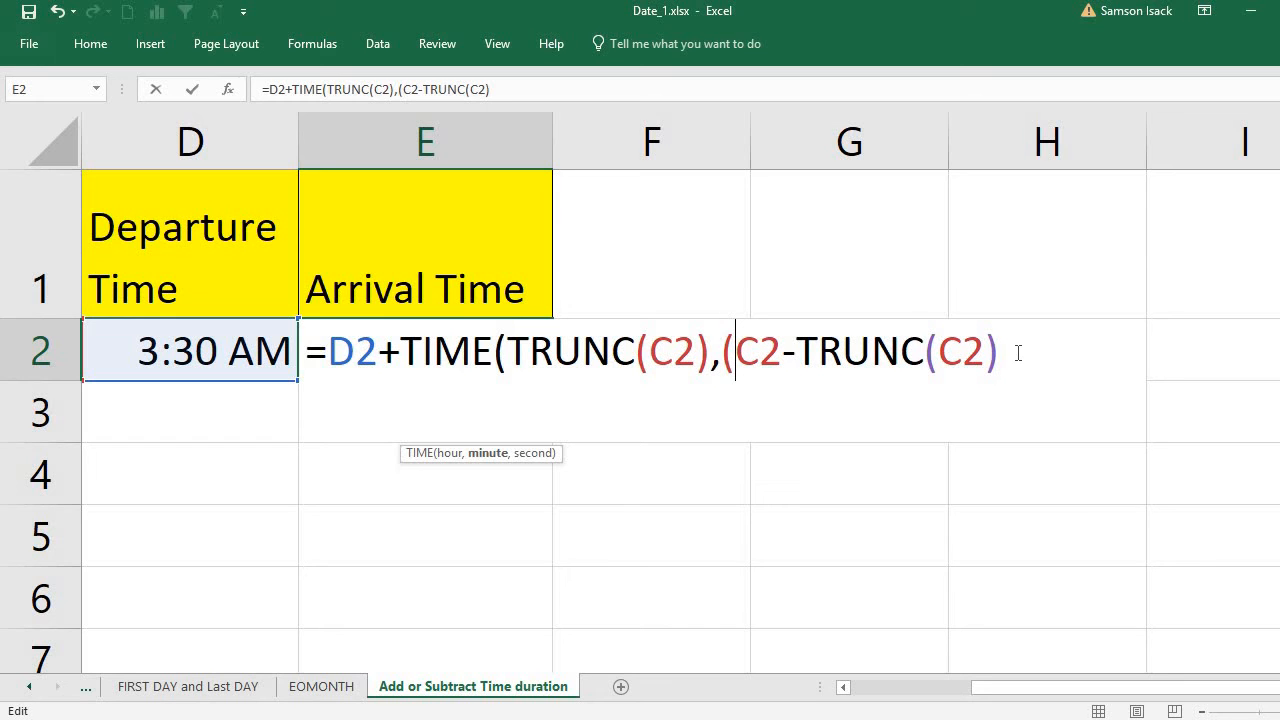
pyautogui.click(1018, 352)
pyautogui.write(')*60')
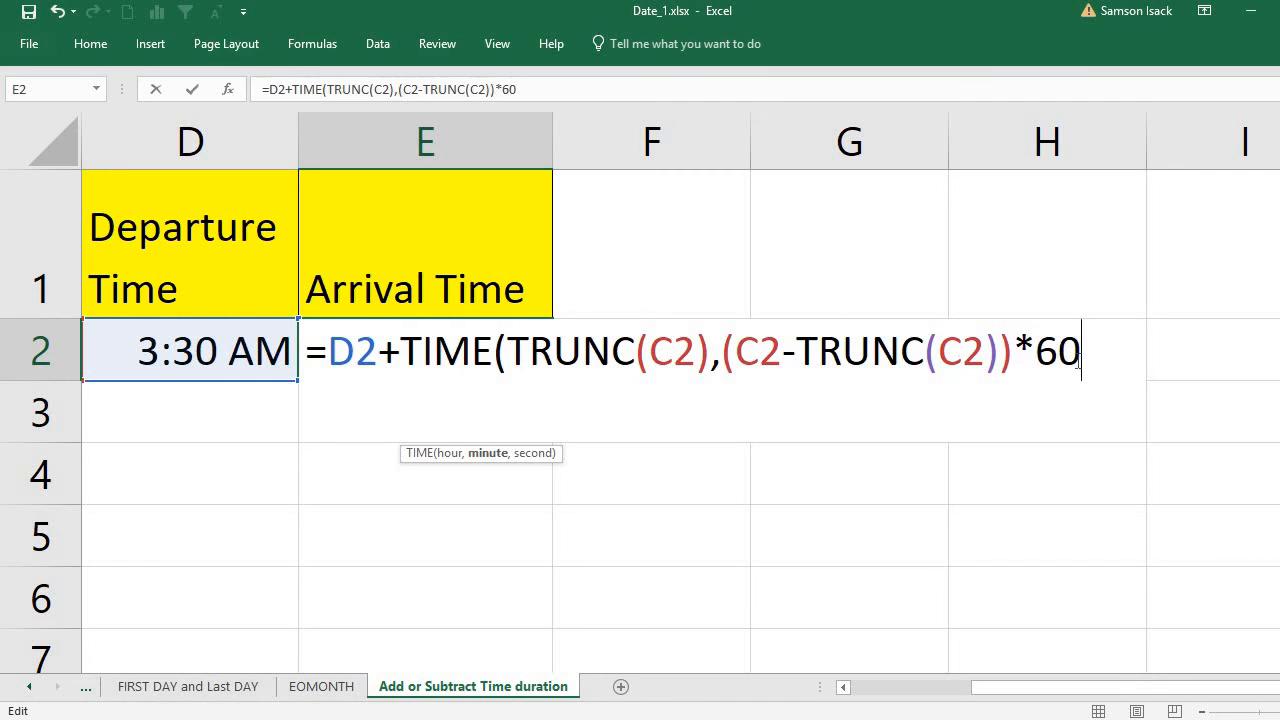
# Step: Set the seconds argument to 0 and complete the E2 formula as =D2+TIME(TRUNC(C2),(C2-TRUNC(C2))*60,0)
pyautogui.write(',0')
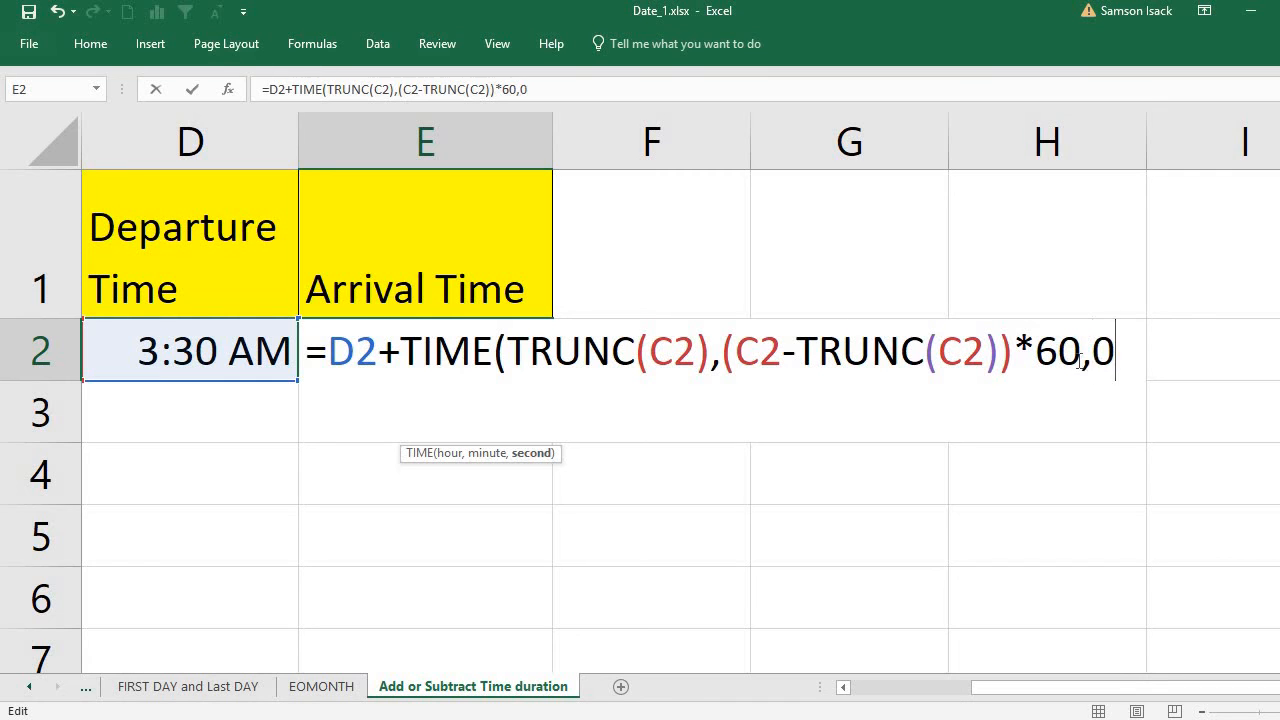
pyautogui.write(')')
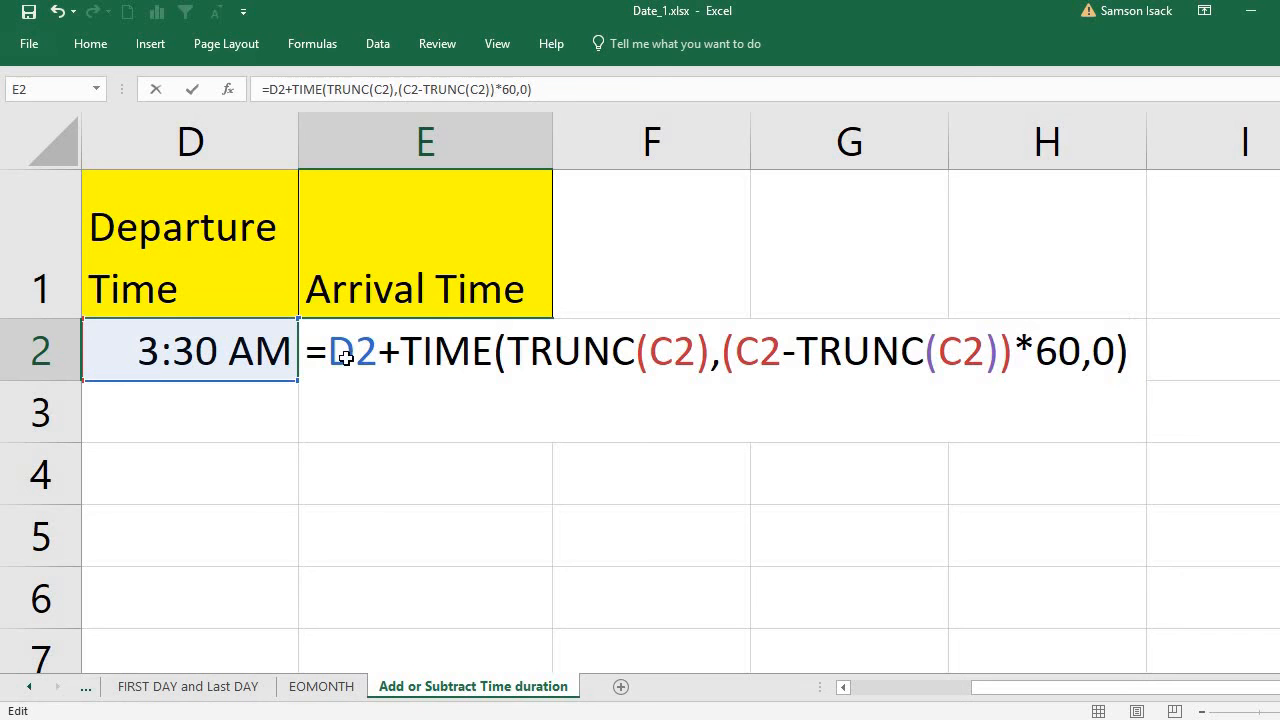
pyautogui.press('Return')
pyautogui.click(408, 340)
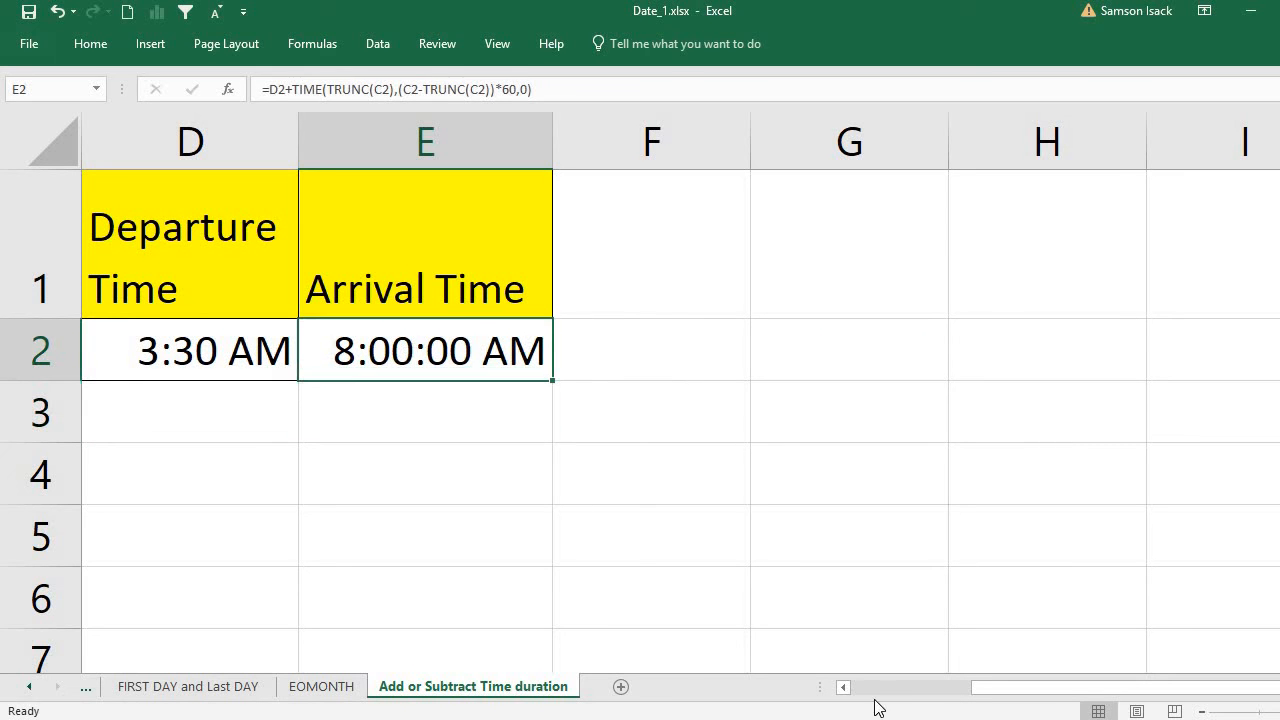
pyautogui.click(843, 687)
pyautogui.click(843, 687)
pyautogui.click(843, 687)
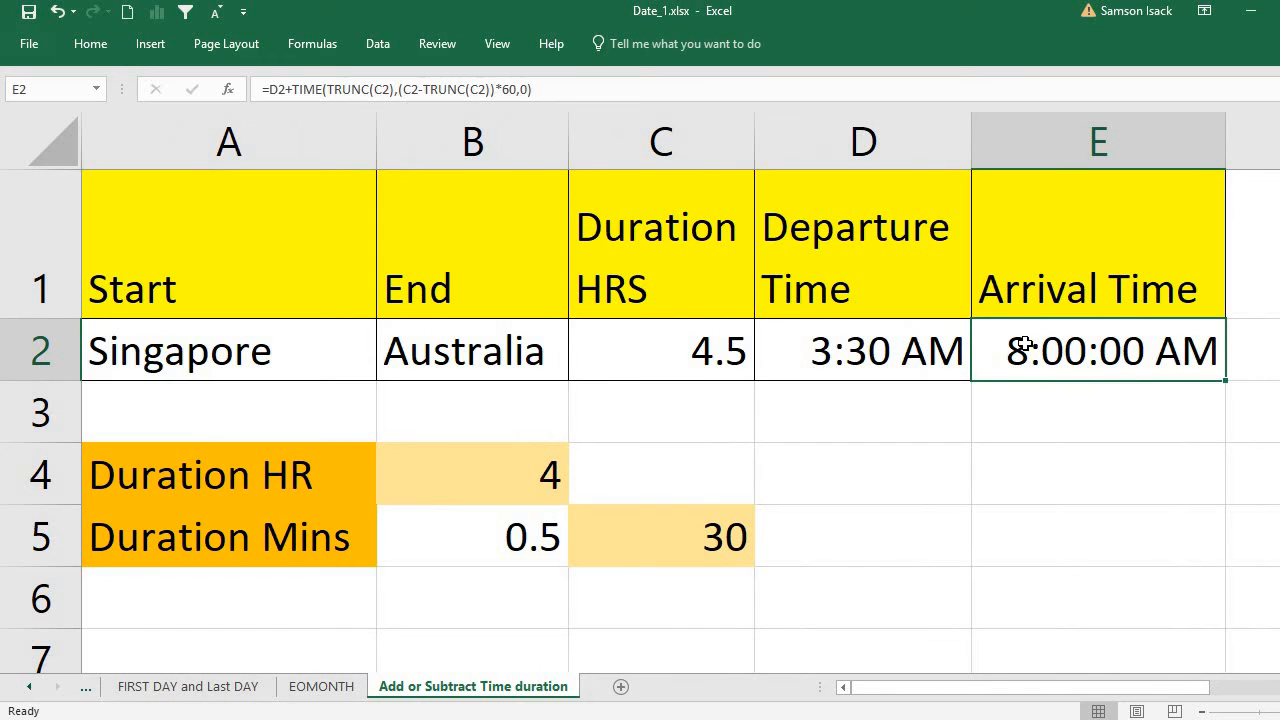
# Step: Review the departure and arrival times and inspect the duration helper formulas in B4, C5 and B5
pyautogui.click(862, 358)
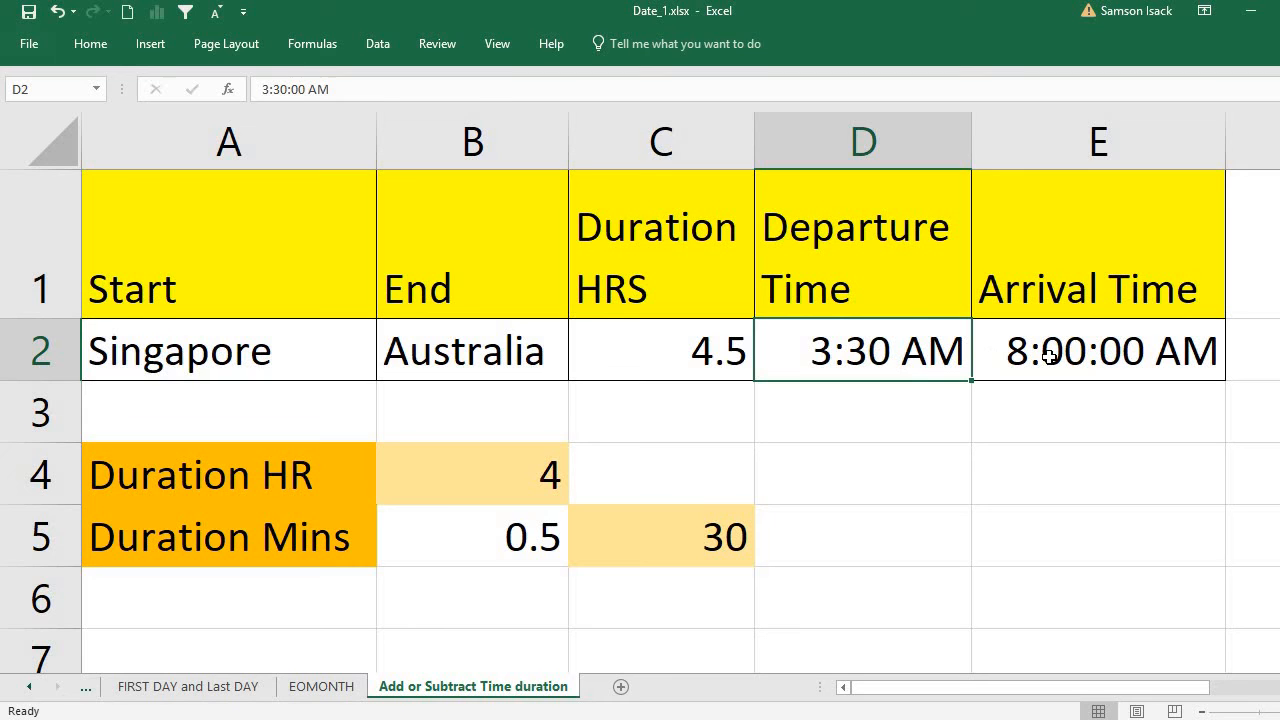
pyautogui.click(1048, 357)
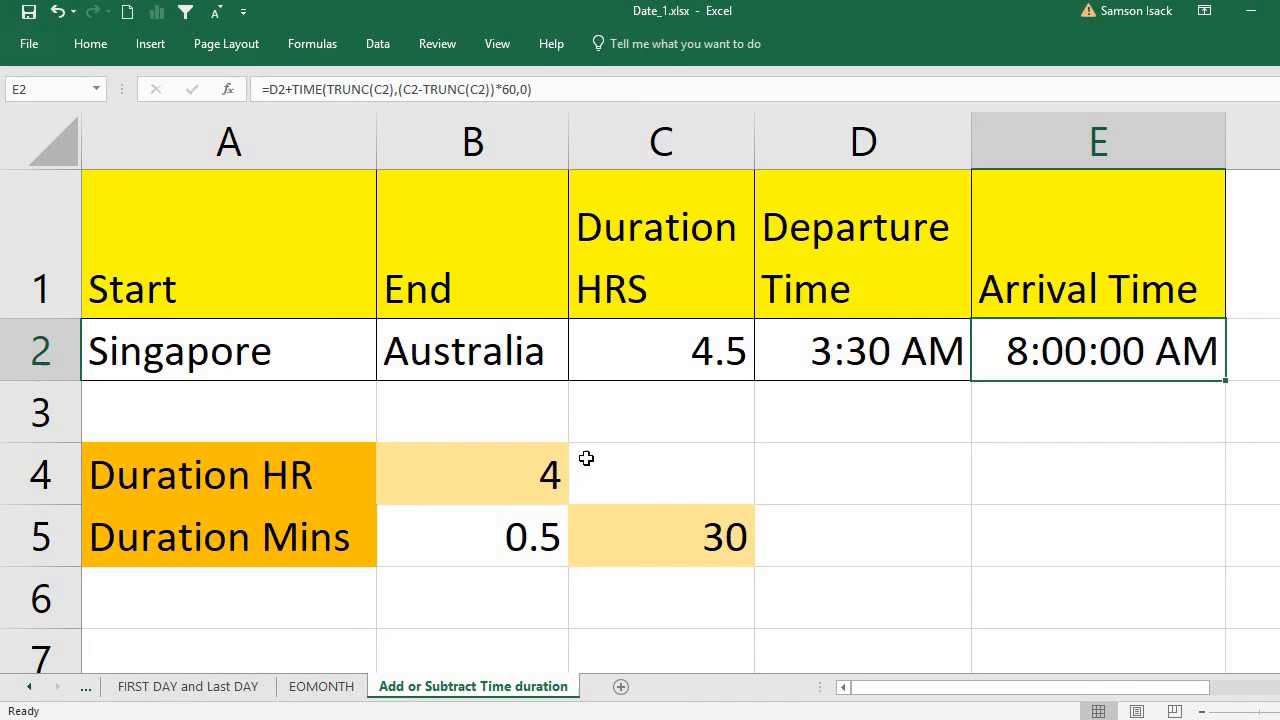
pyautogui.click(515, 470)
pyautogui.doubleClick(515, 470)
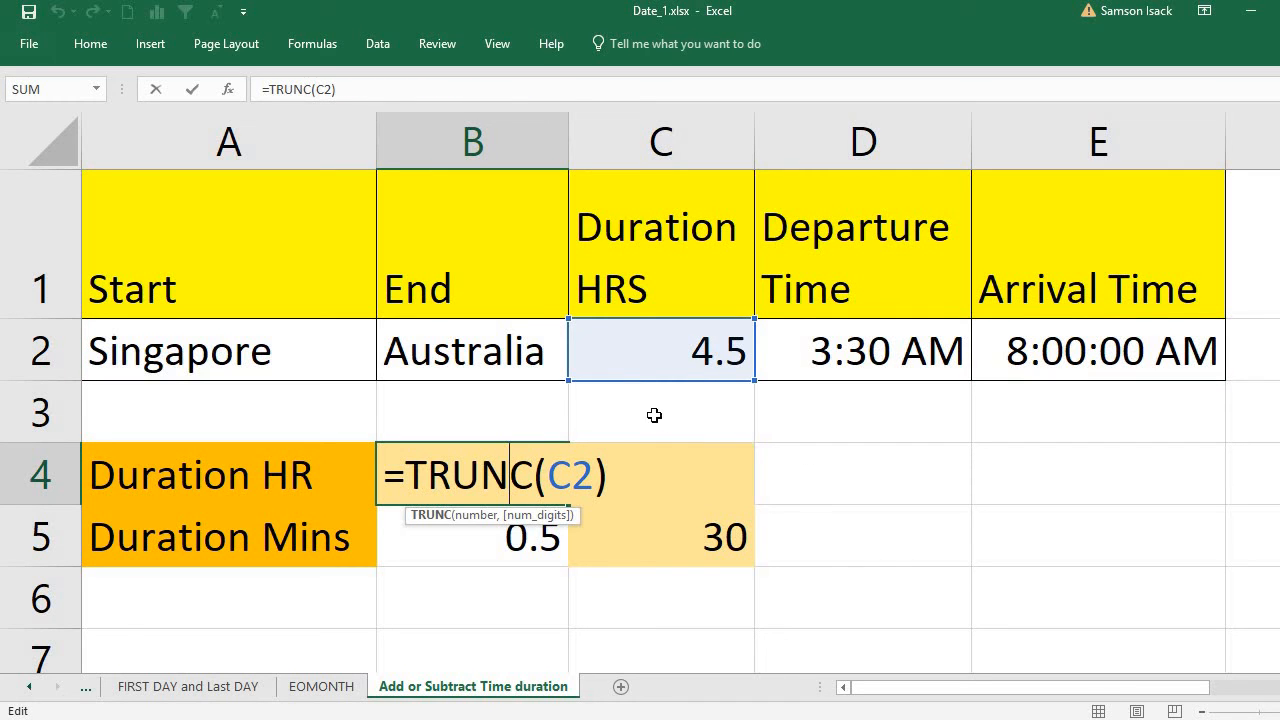
pyautogui.press('Return')
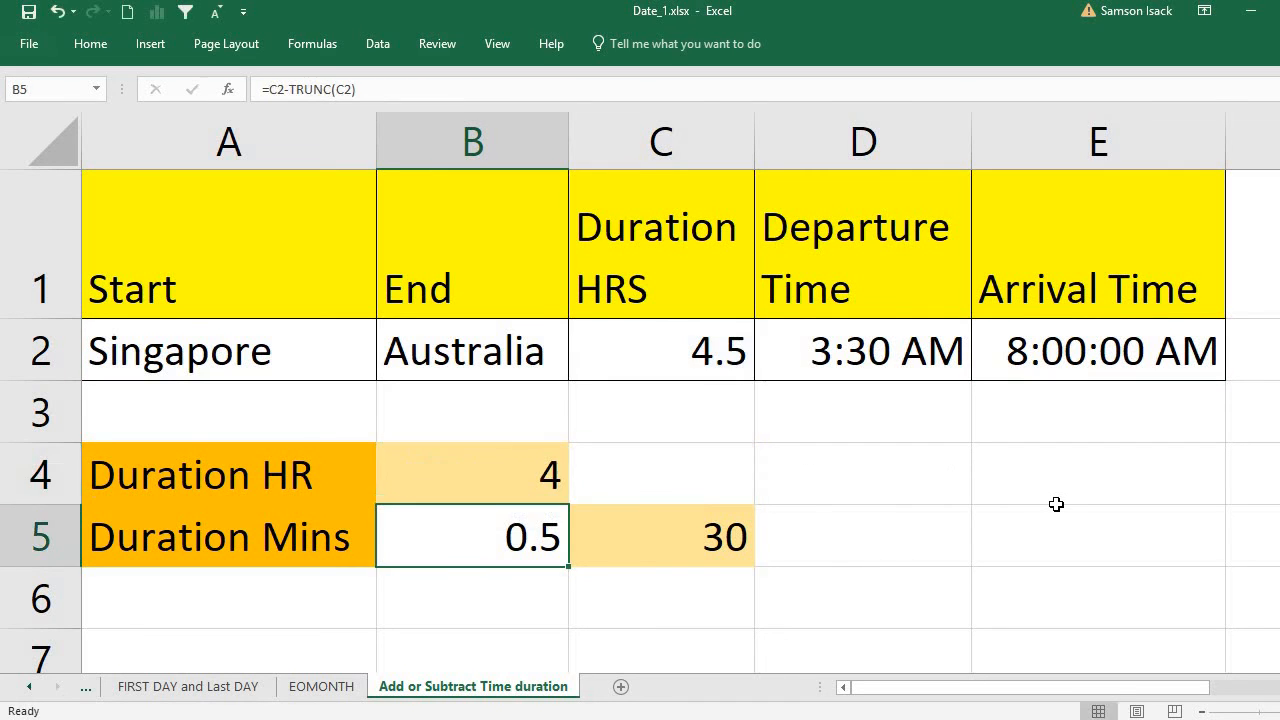
pyautogui.click(691, 537)
pyautogui.doubleClick(691, 537)
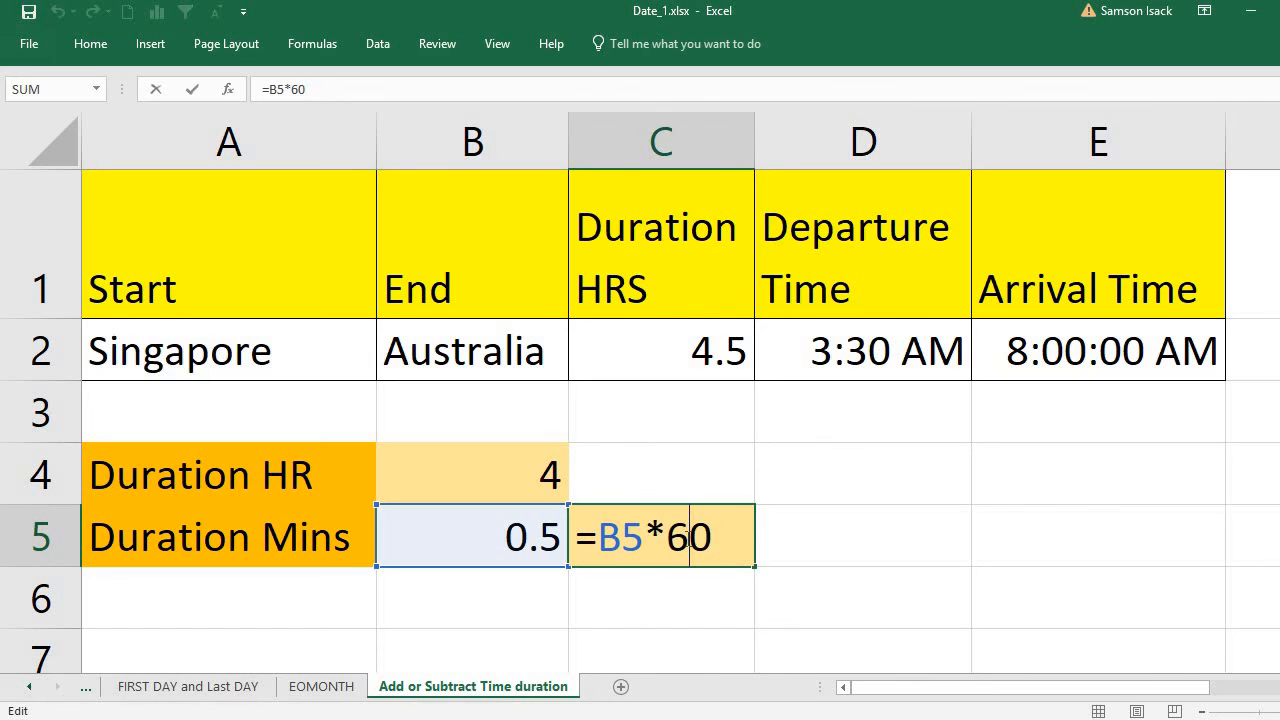
pyautogui.click(500, 533)
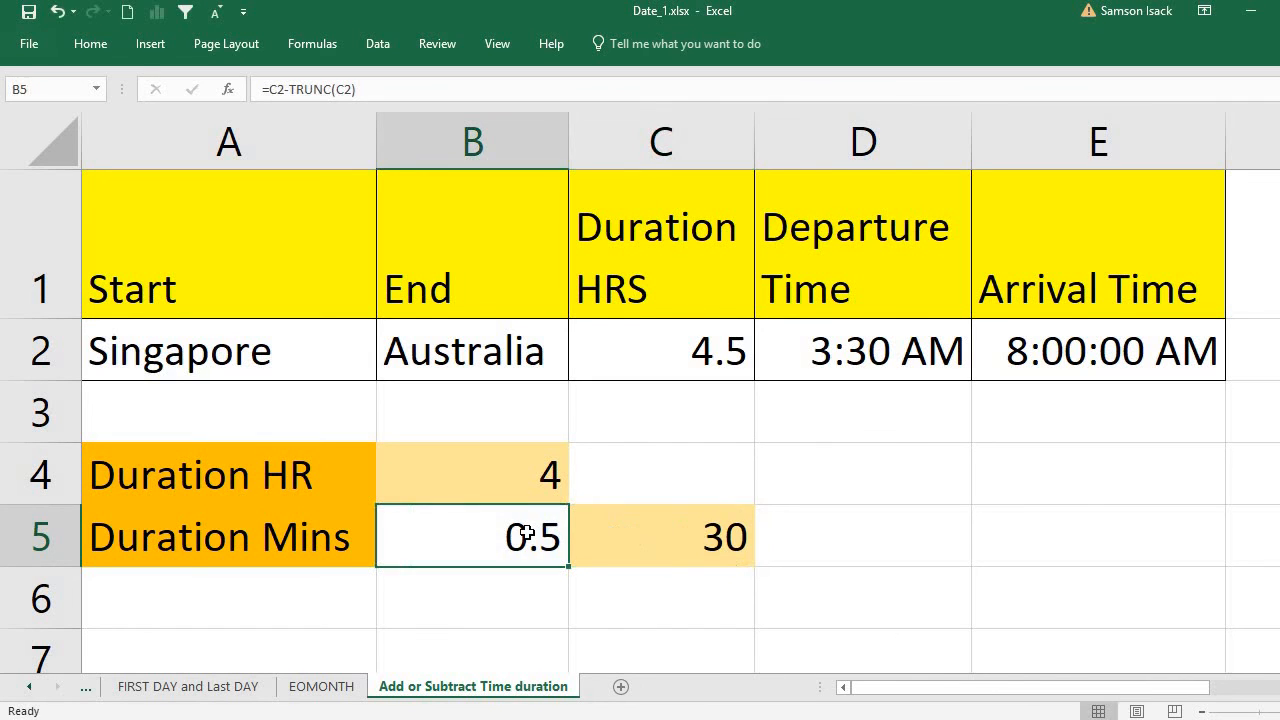
pyautogui.doubleClick(528, 535)
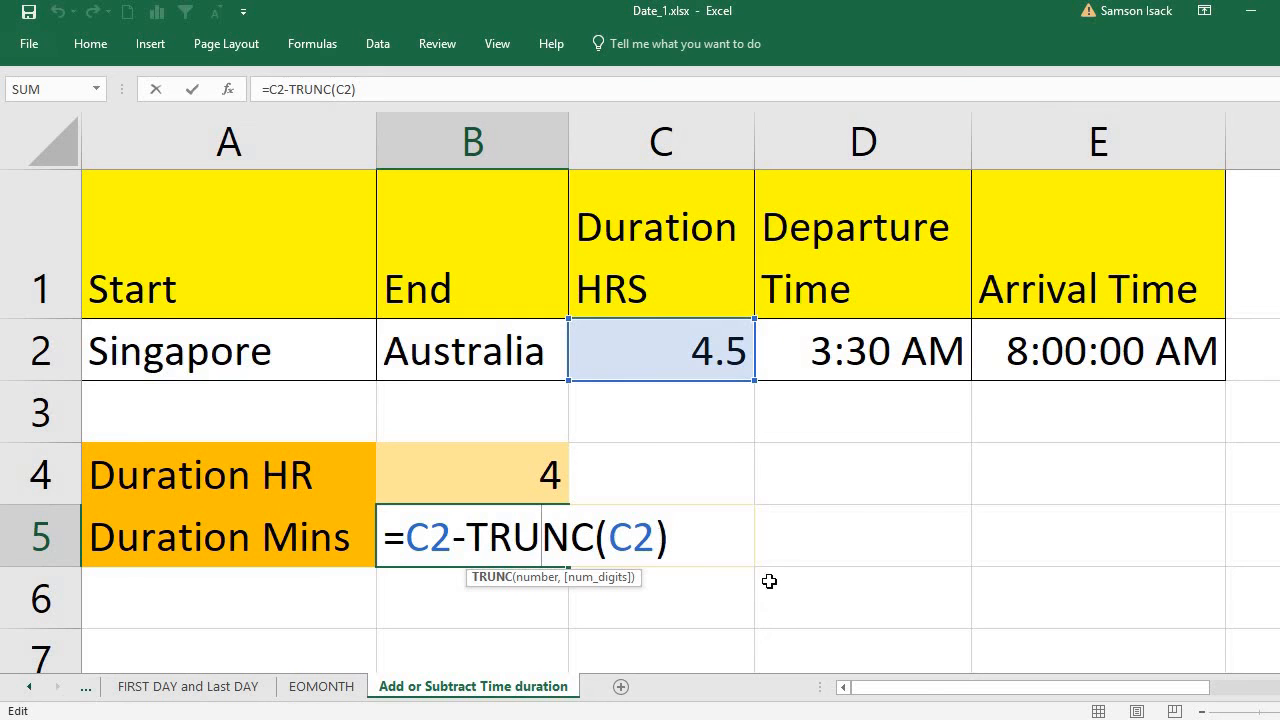
pyautogui.press('Escape')
pyautogui.press('Return')
# Step: Inspect the C5 formula that multiplies the fractional hours in B5 by 60, leaving it as =B5*60
pyautogui.click(671, 534)
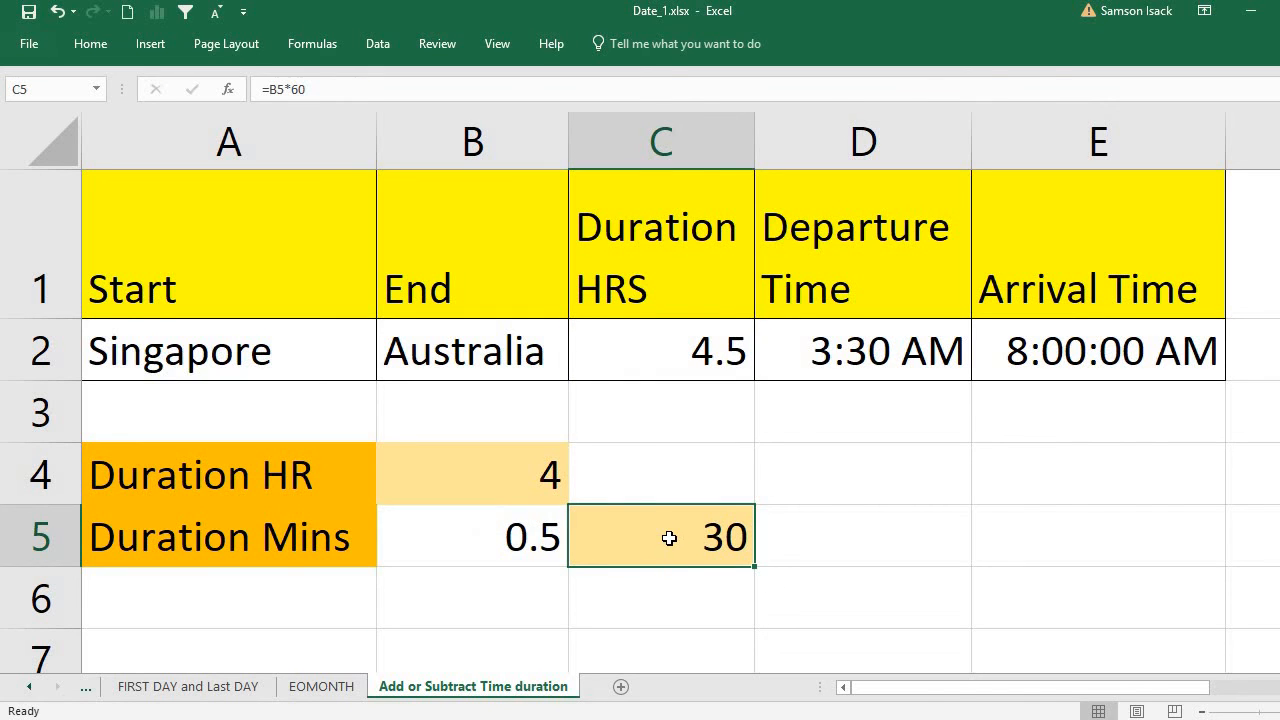
pyautogui.doubleClick(667, 537)
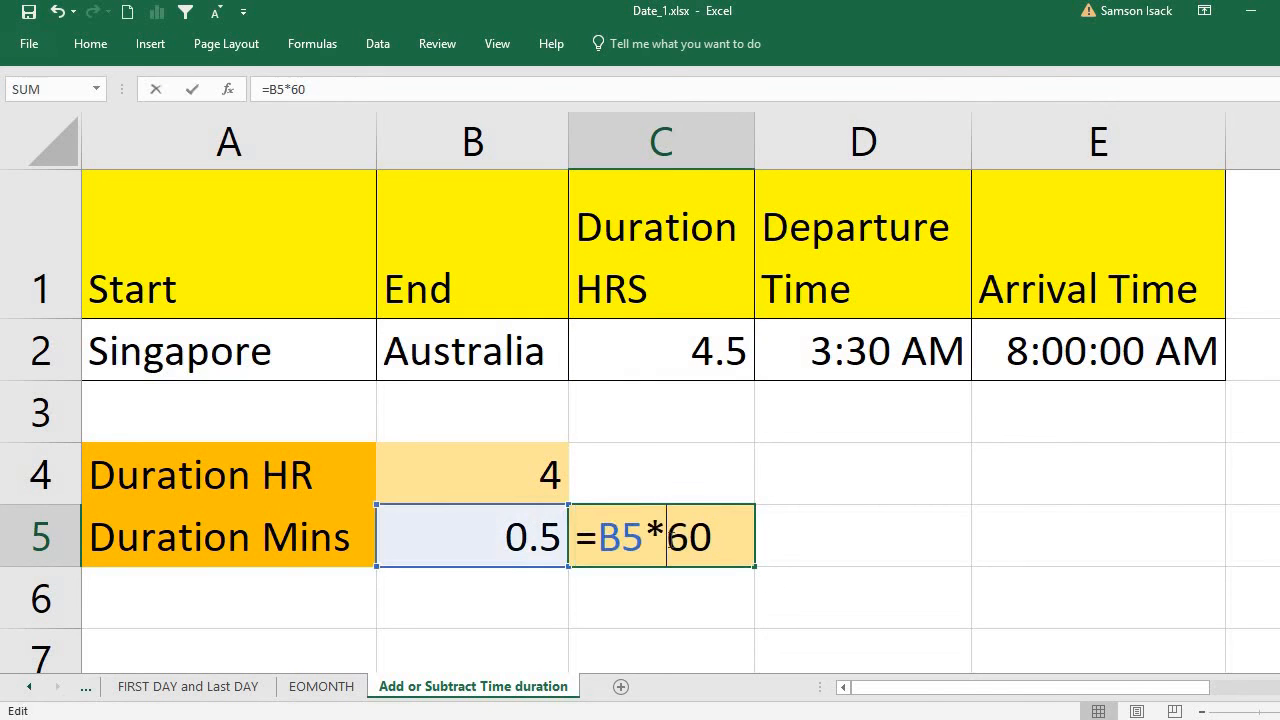
pyautogui.click(719, 596)
pyautogui.press('BackSpace')
pyautogui.press('BackSpace')
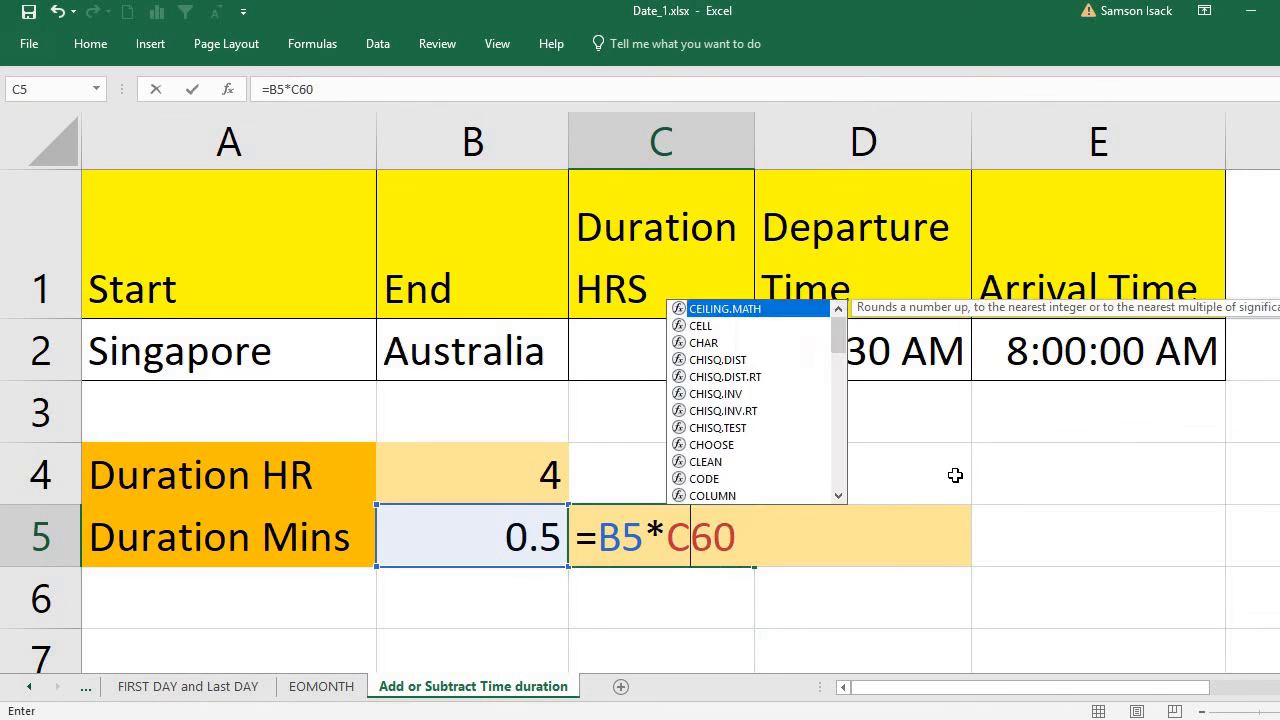
pyautogui.press('Return')
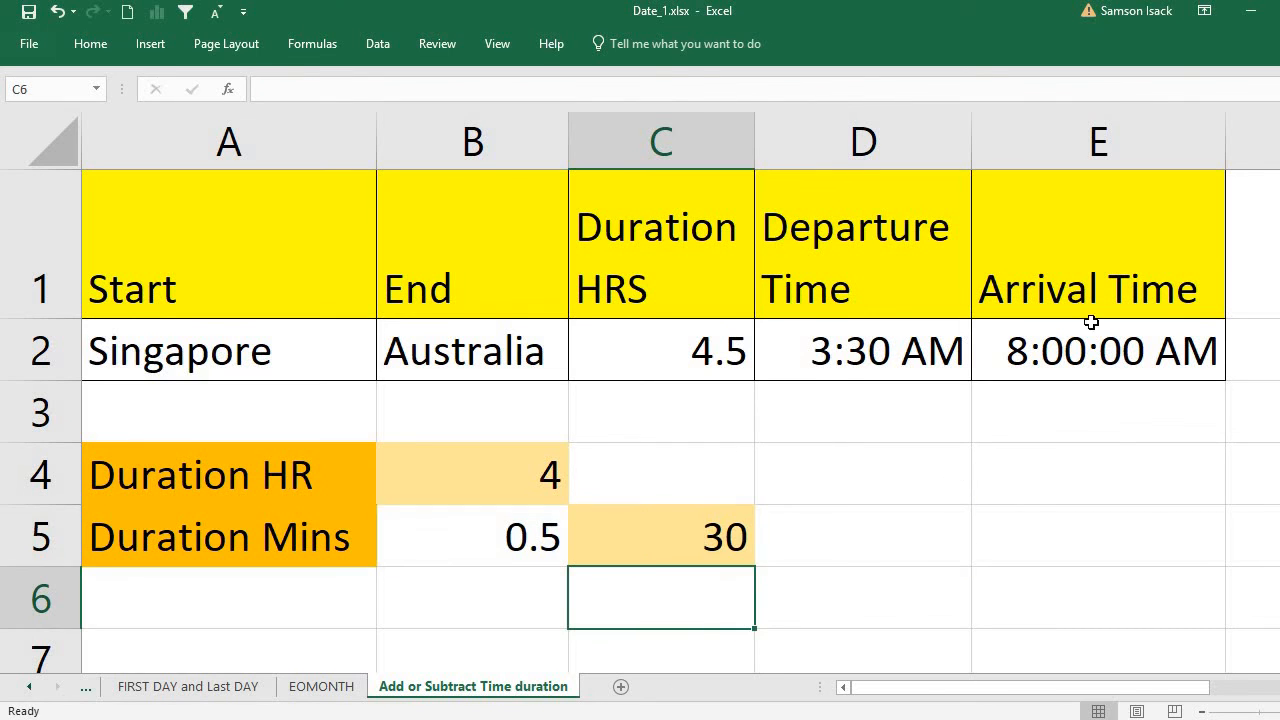
# Step: Examine the arrival time formula in E2, tracing its D2 reference and the TRUNC-based arguments of TIME
pyautogui.doubleClick(1070, 352)
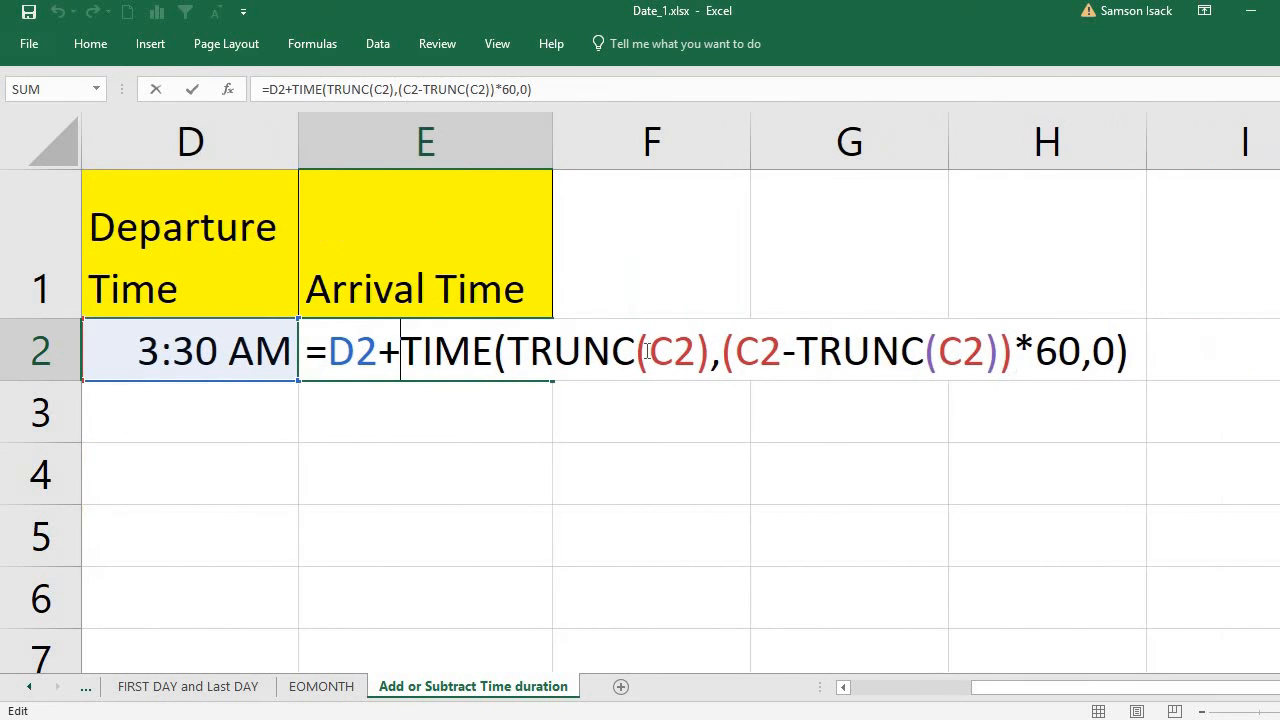
pyautogui.doubleClick(352, 352)
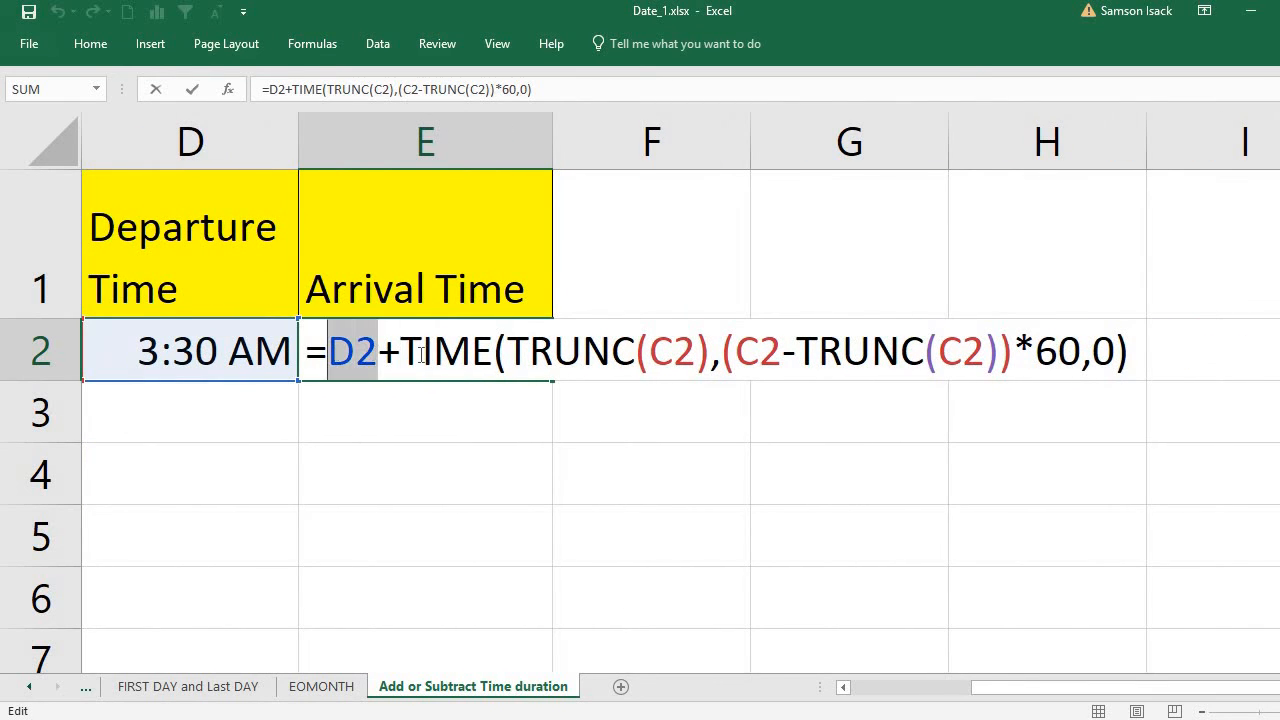
pyautogui.click(422, 352)
pyautogui.moveTo(508, 352); pyautogui.dragTo(999, 362)
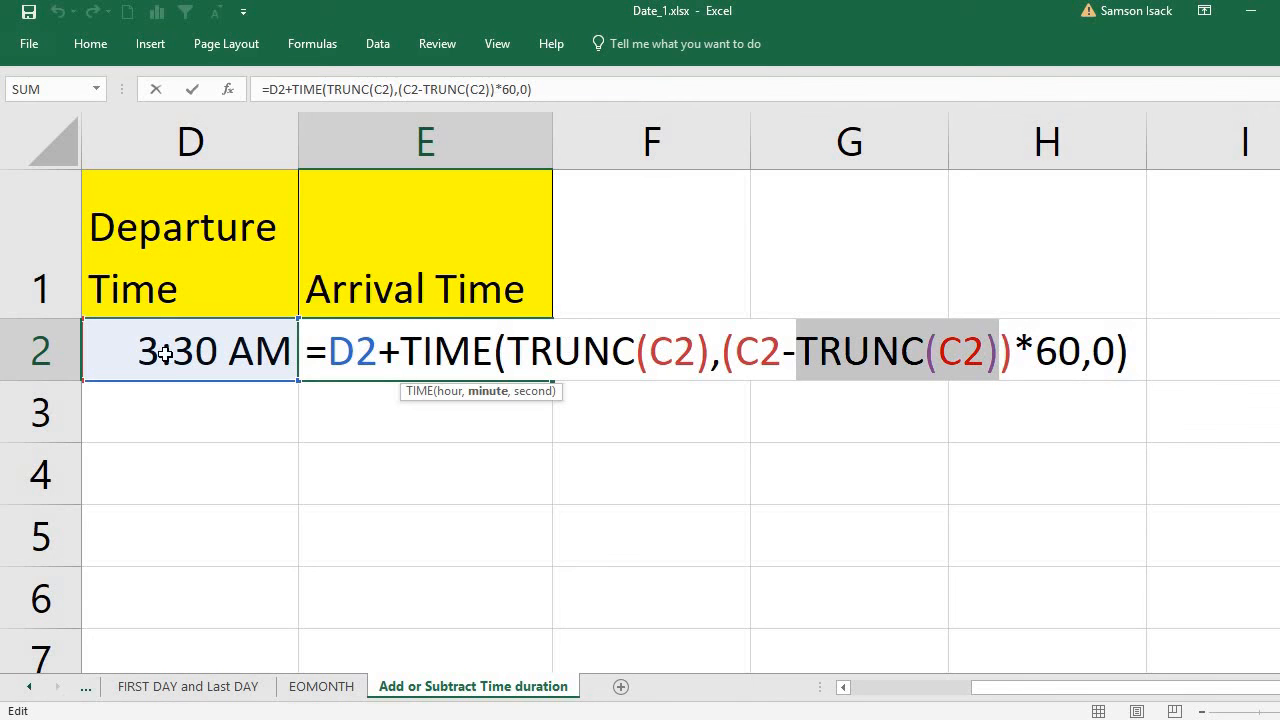
pyautogui.click(845, 690)
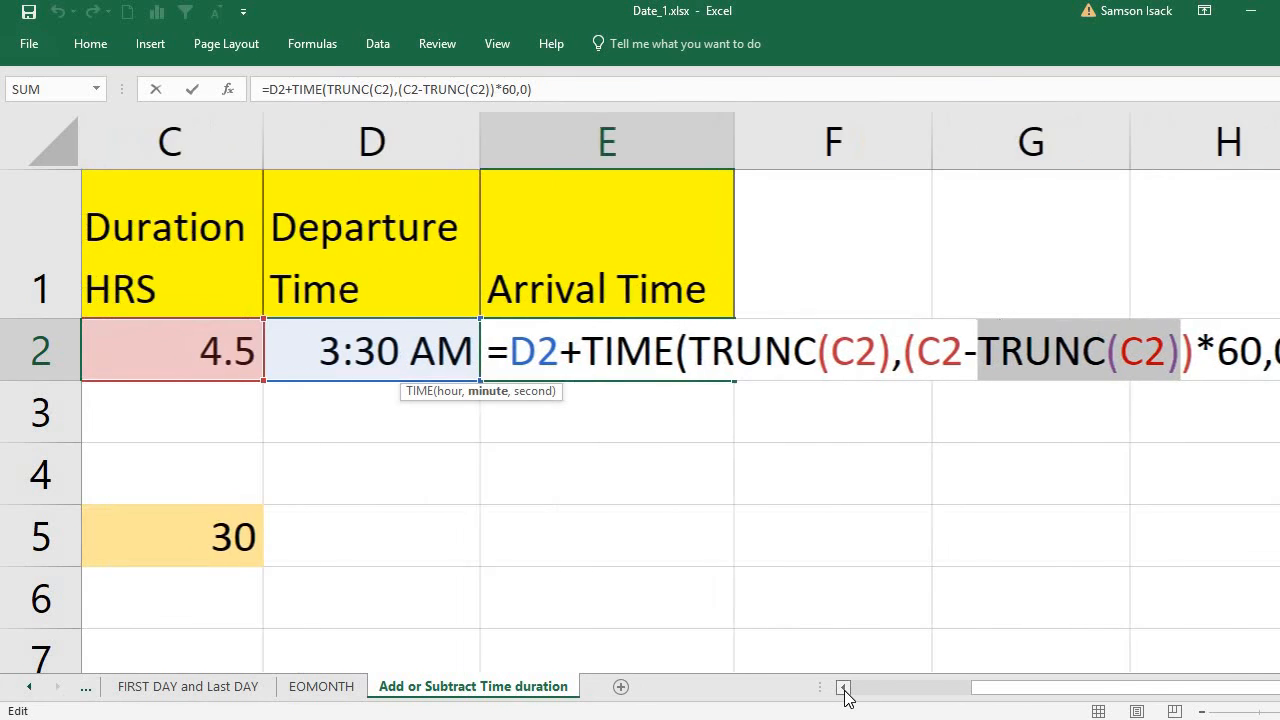
pyautogui.click(845, 690)
pyautogui.hotkey('ctrl', 'Return')
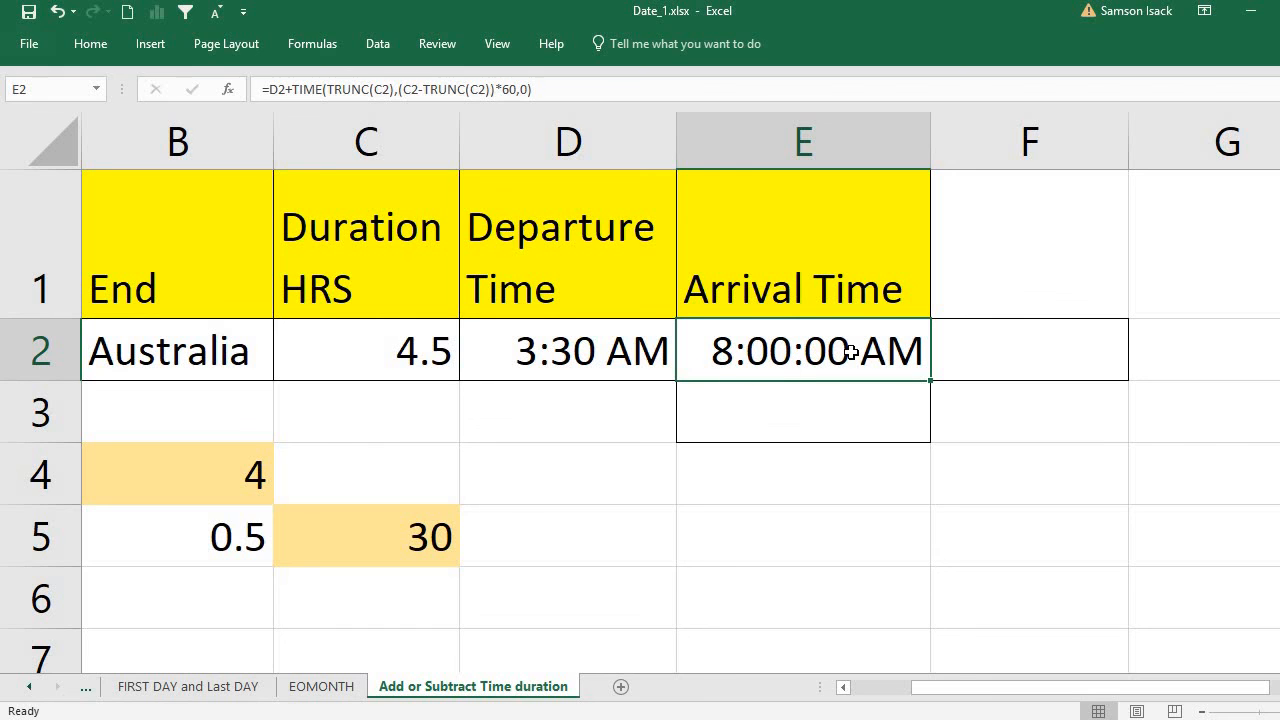
# Step: Begin a formula in E3 that subtracts a TIME function from the arrival time, starting with =E2-TIME(
pyautogui.click(405, 352)
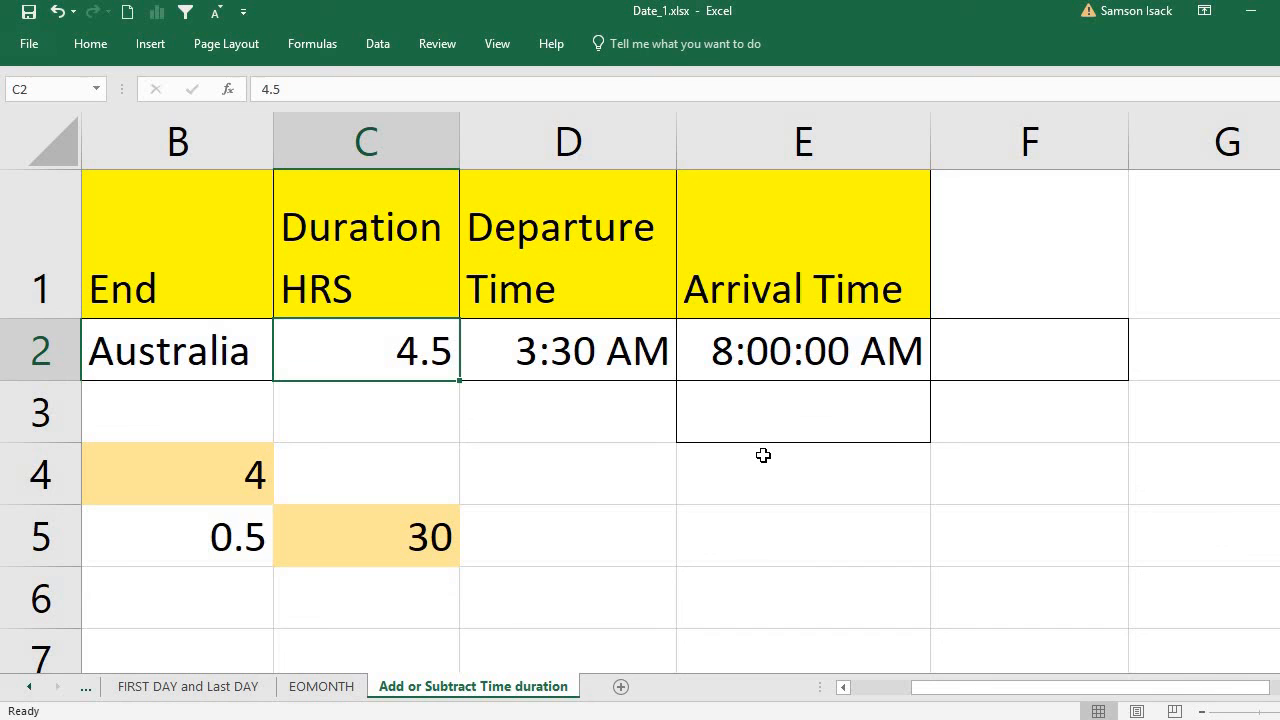
pyautogui.click(838, 417)
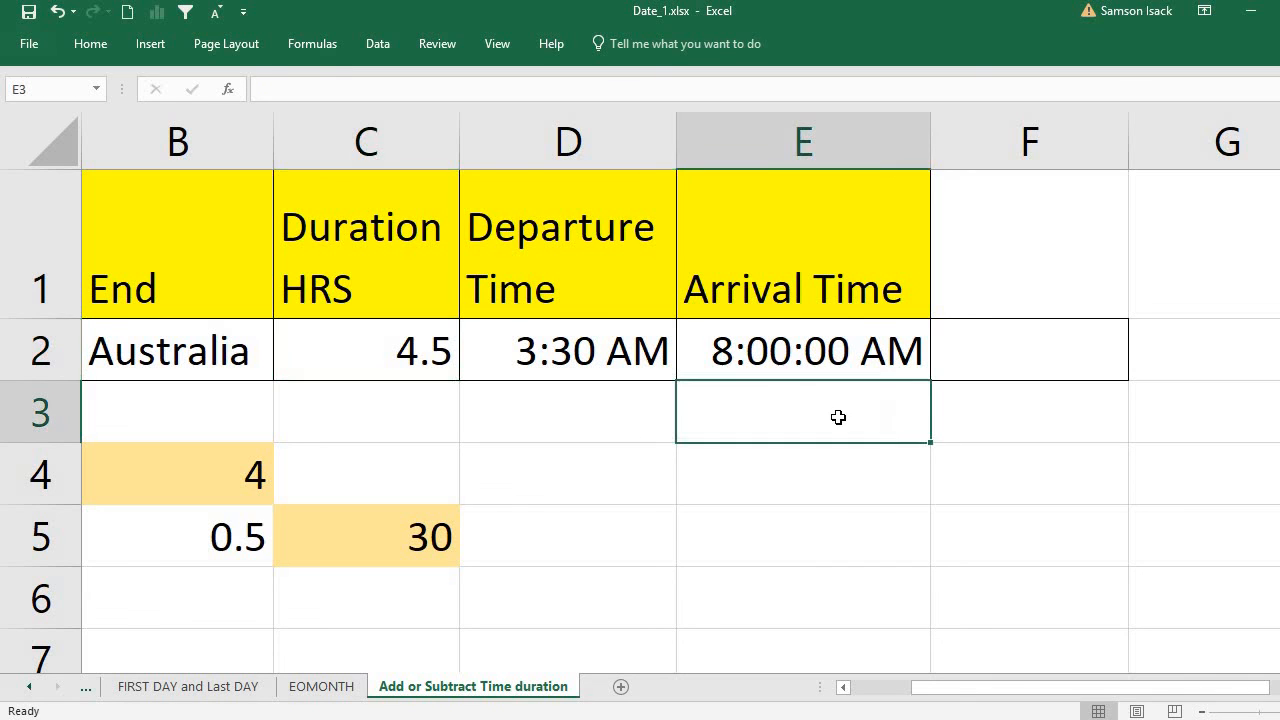
pyautogui.doubleClick(806, 422)
pyautogui.write('=')
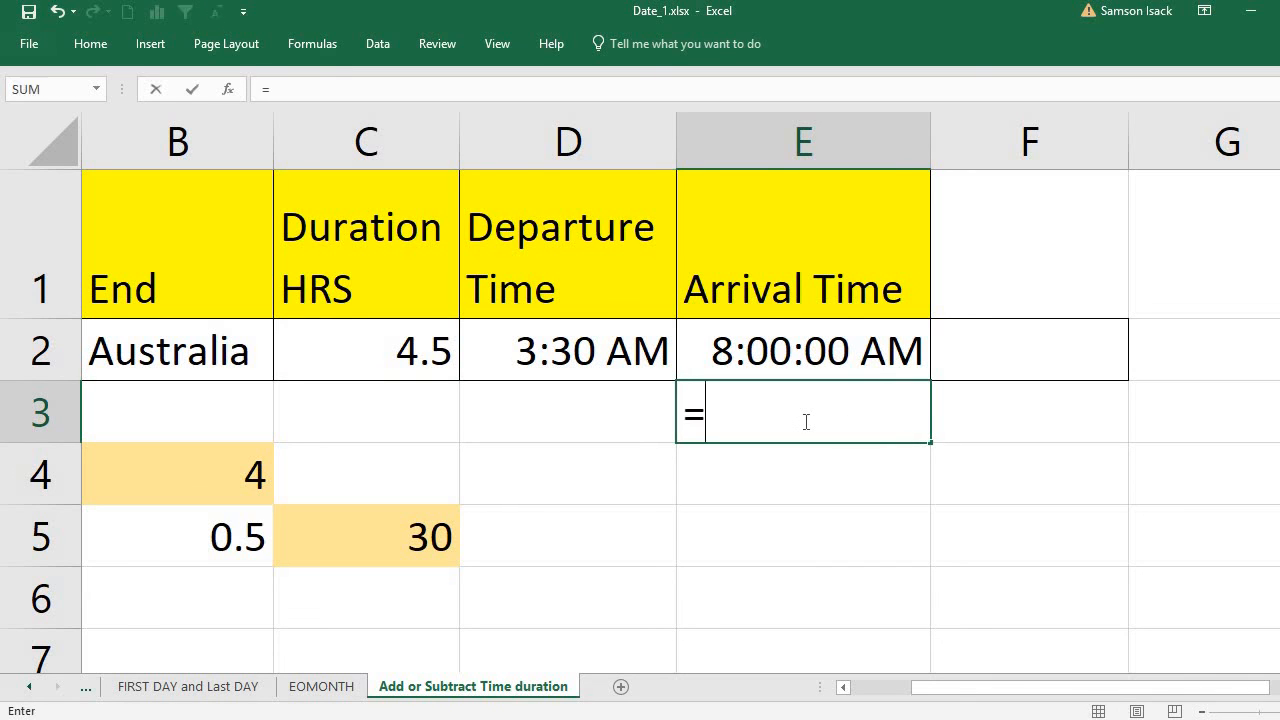
pyautogui.click(813, 352)
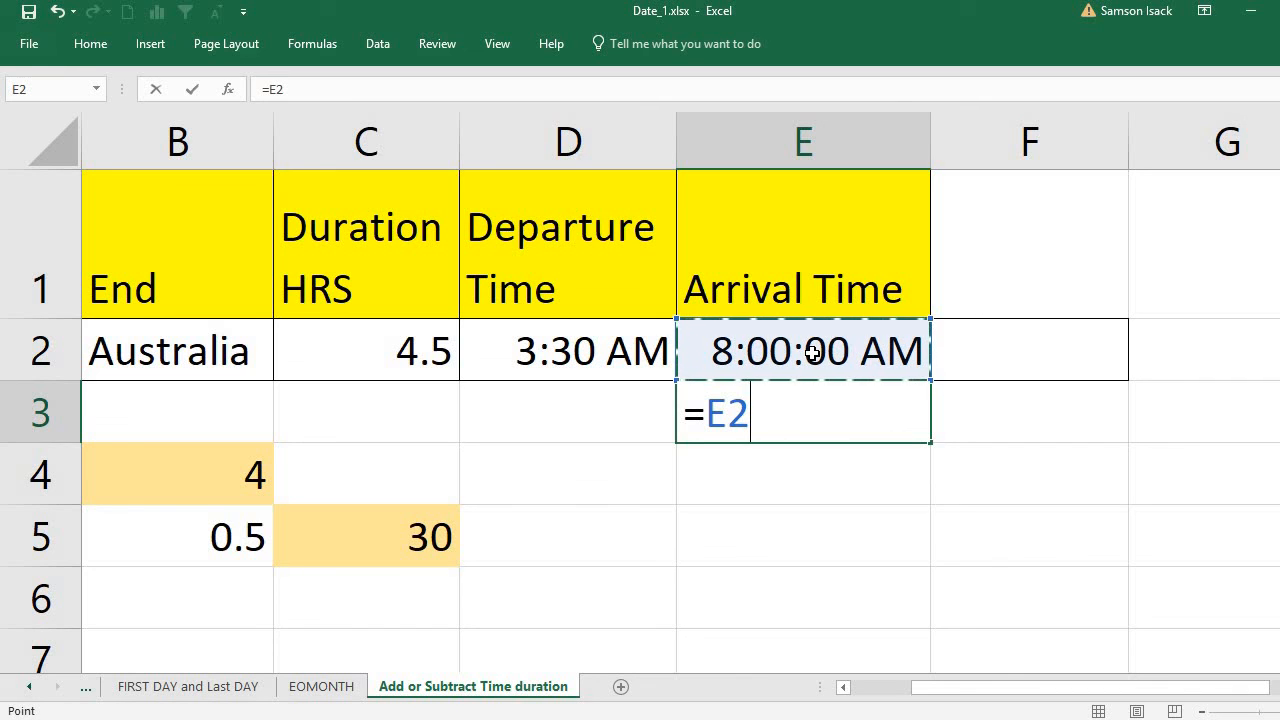
pyautogui.write('-TIME')
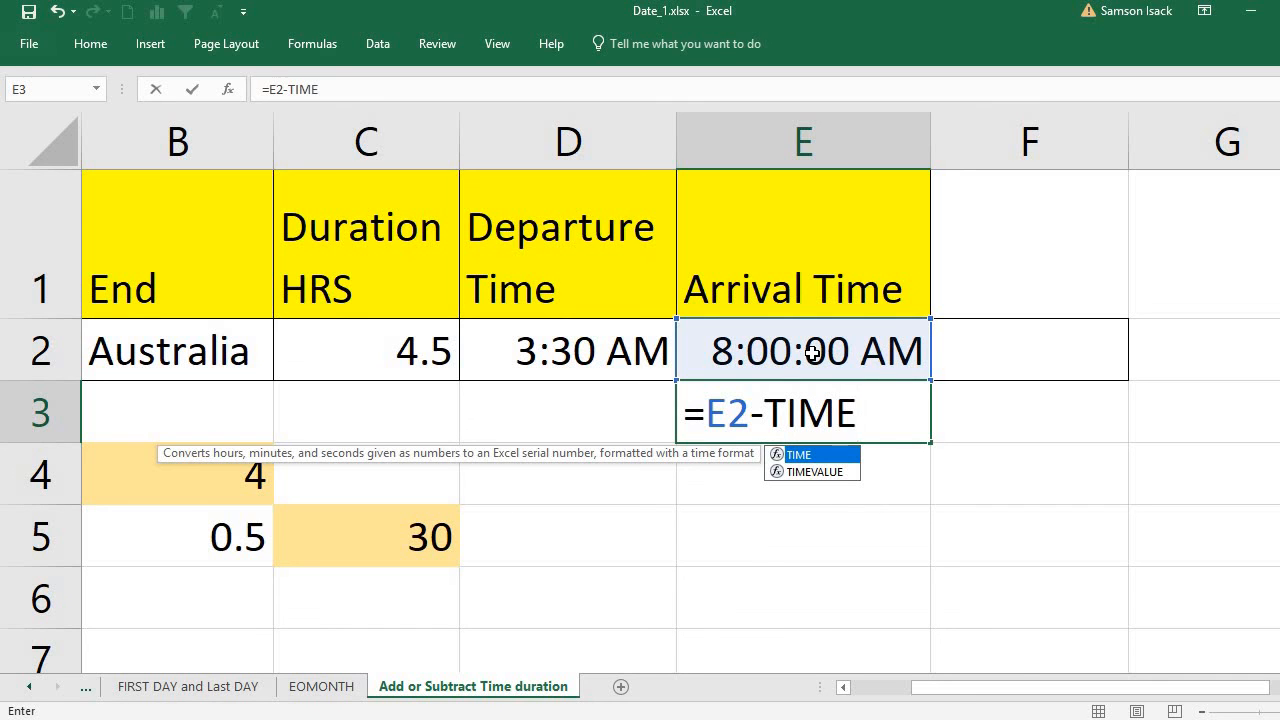
pyautogui.write('(')
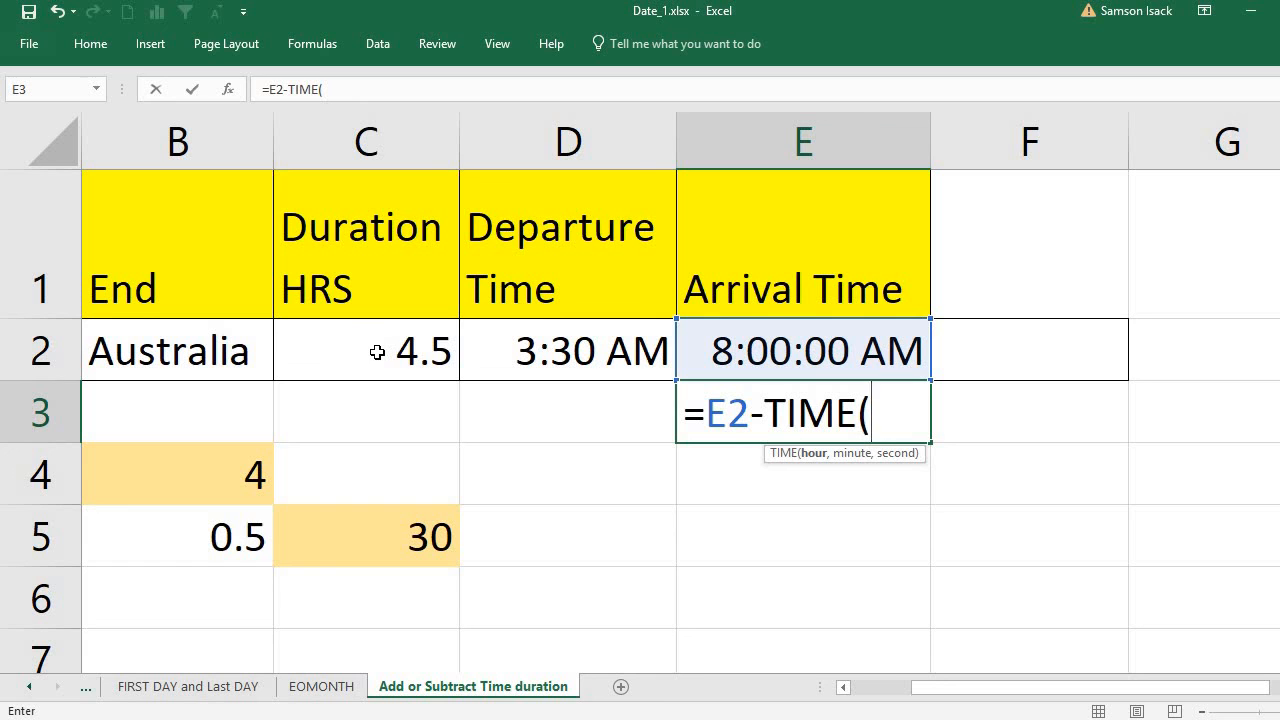
# Step: Supply TRUNC(C2) as the hour argument of the TIME function in the E3 formula
pyautogui.write('TRUNC')
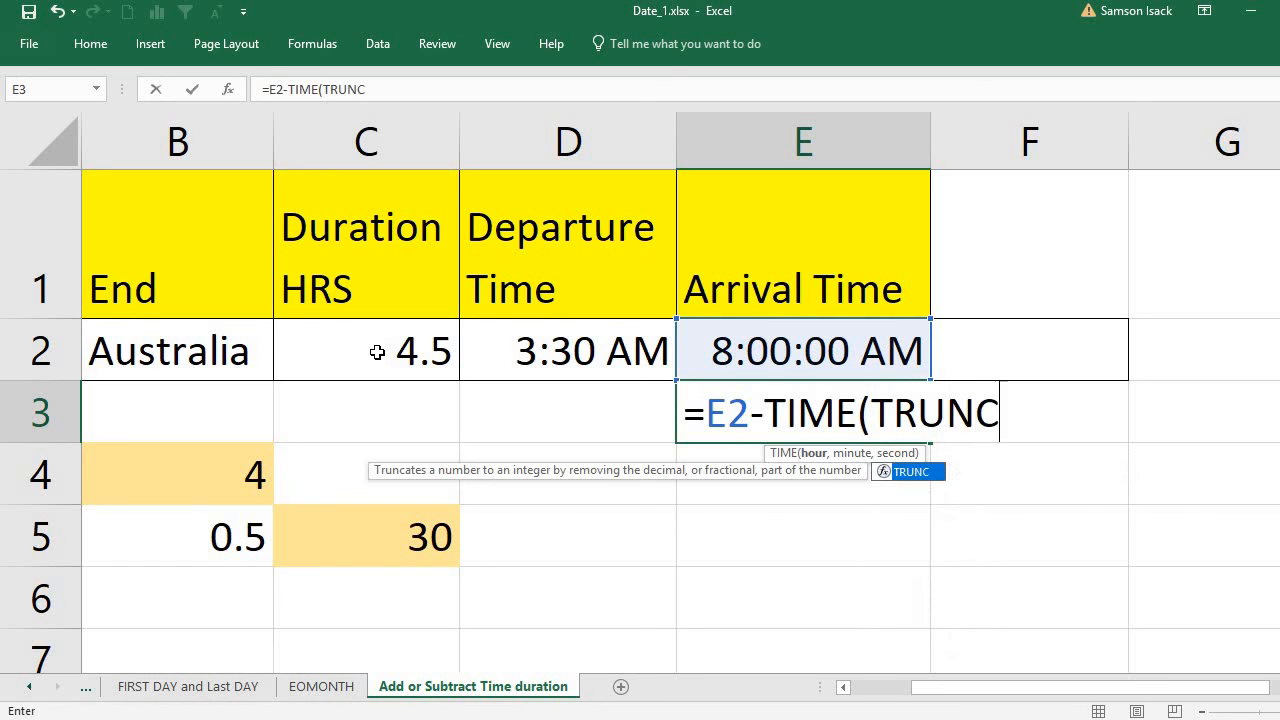
pyautogui.write('(')
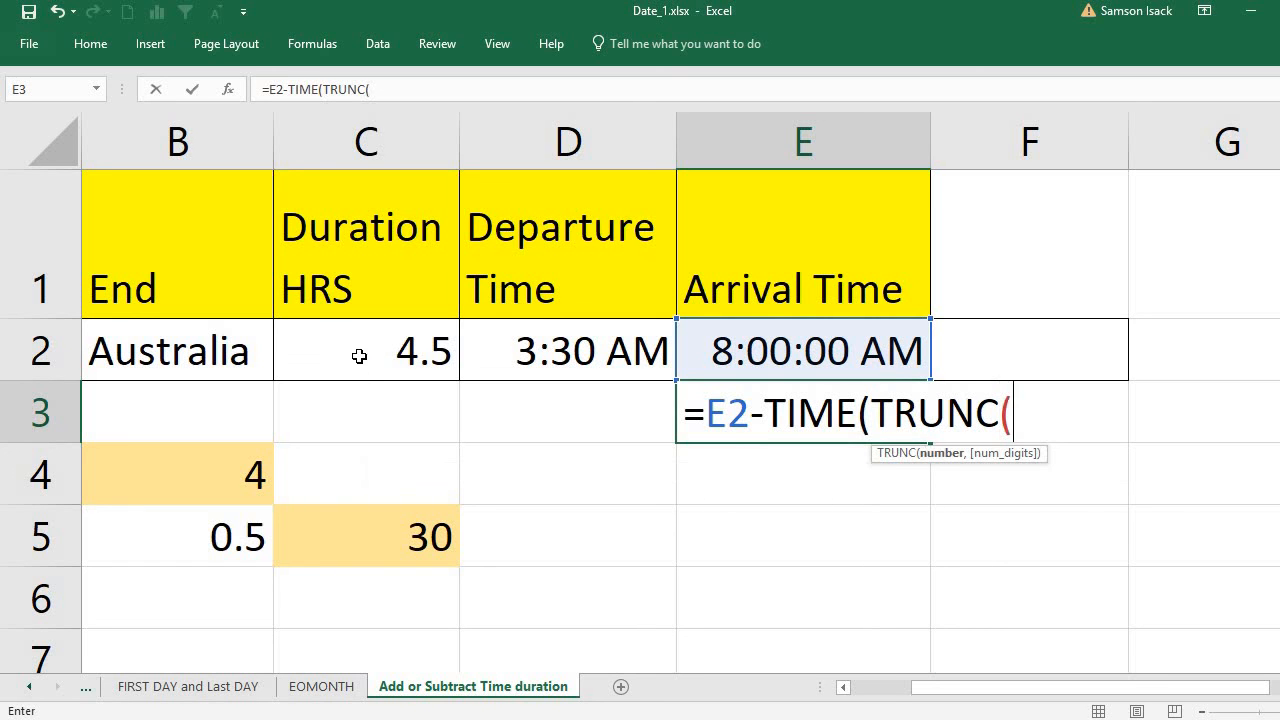
pyautogui.click(383, 360)
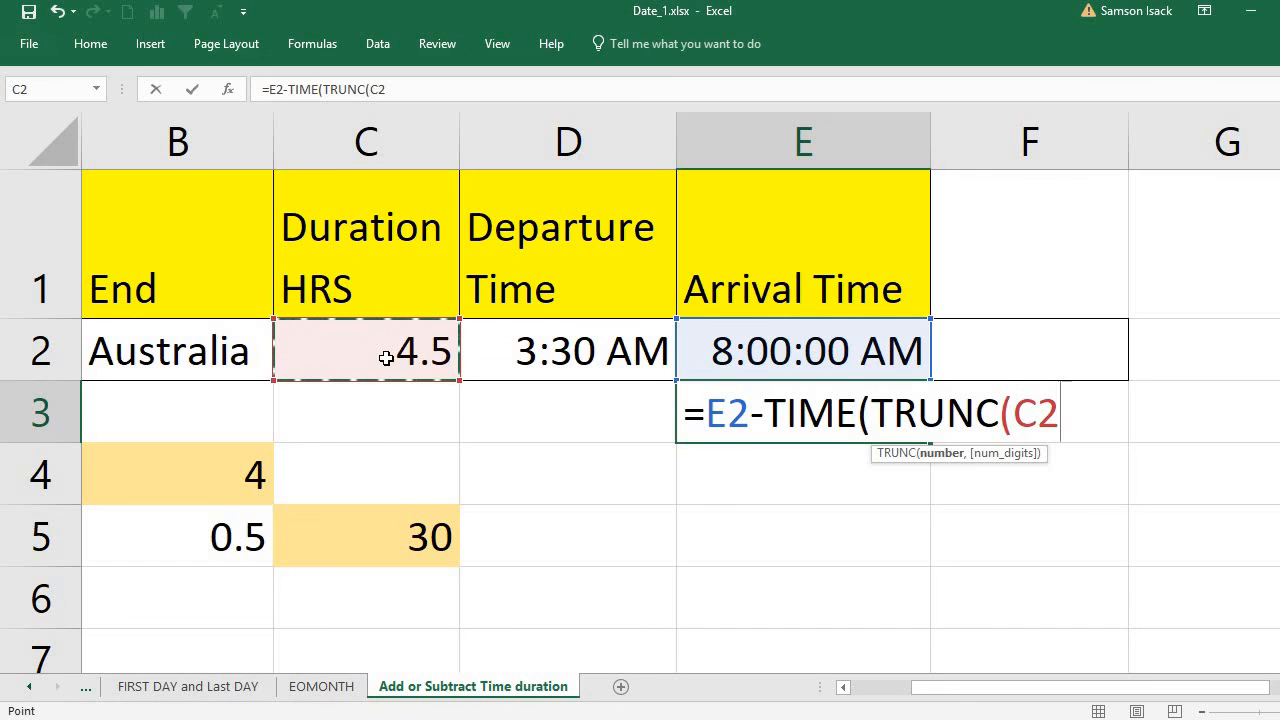
pyautogui.write(')')
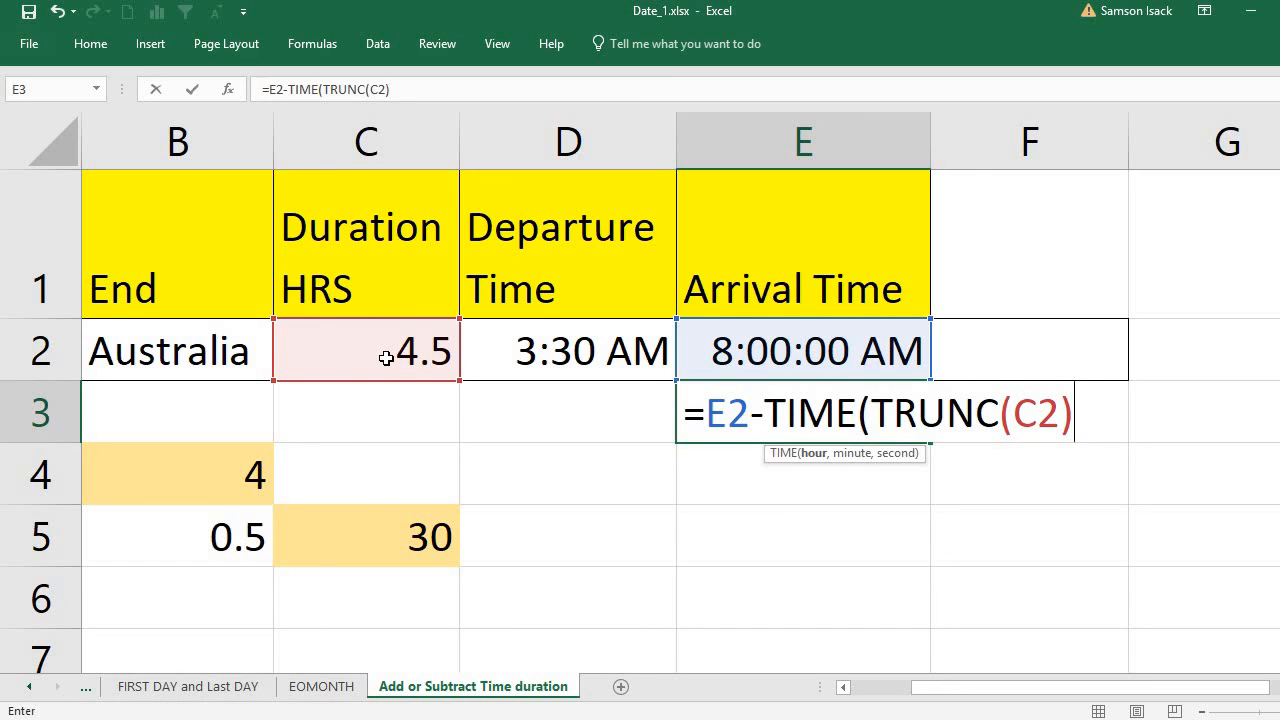
pyautogui.write(',')
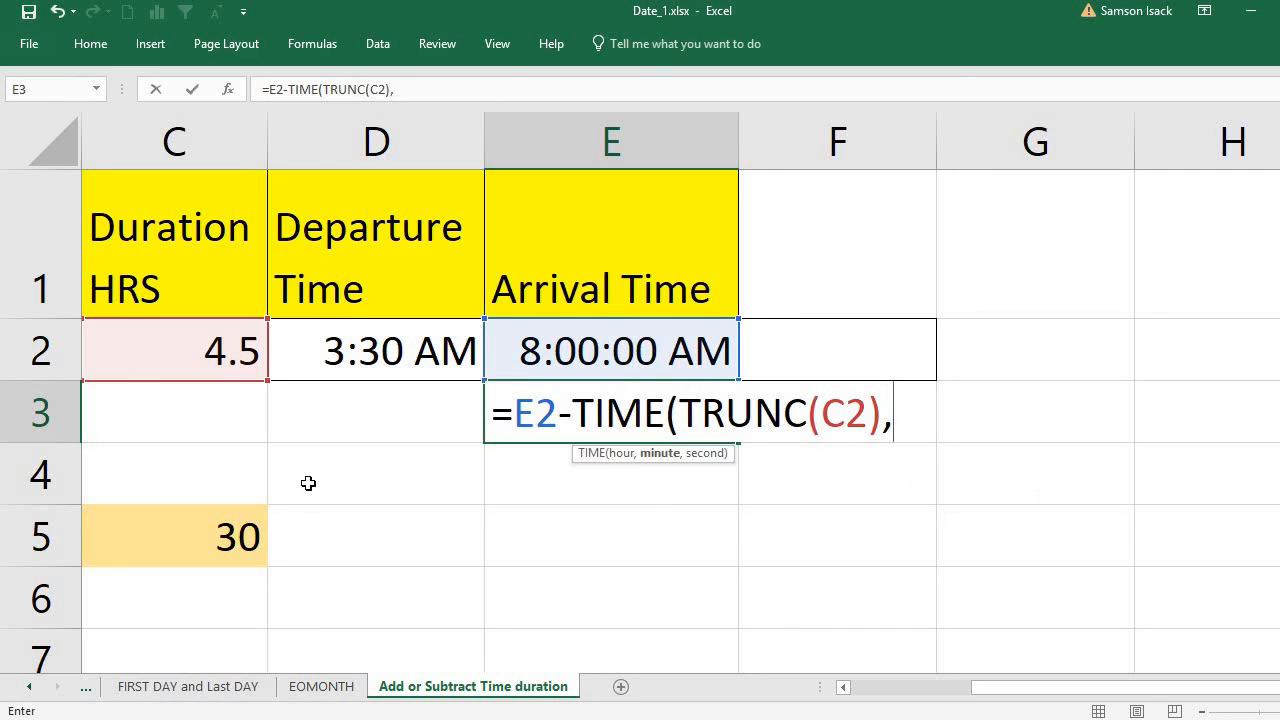
# Step: Enter C2-TRUNC(C2) as the minute argument of the TIME function in the E3 formula
pyautogui.click(225, 351)
pyautogui.write('-')
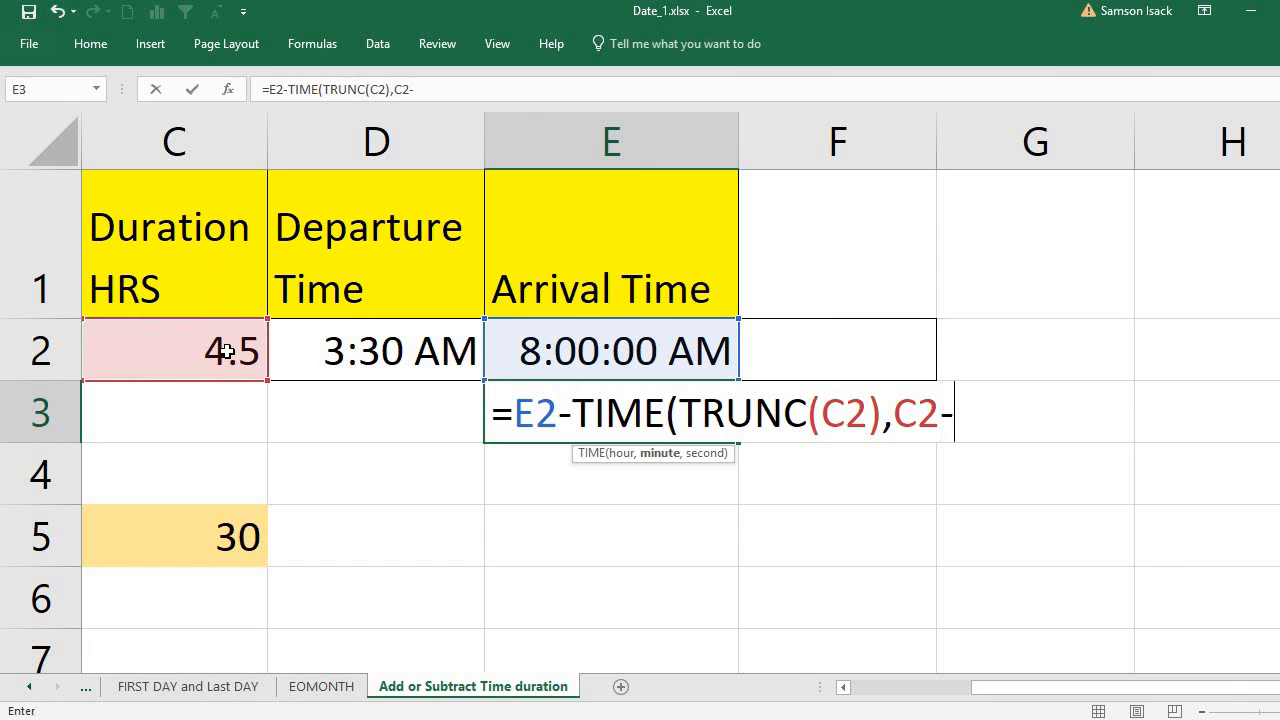
pyautogui.write('TRUNC')
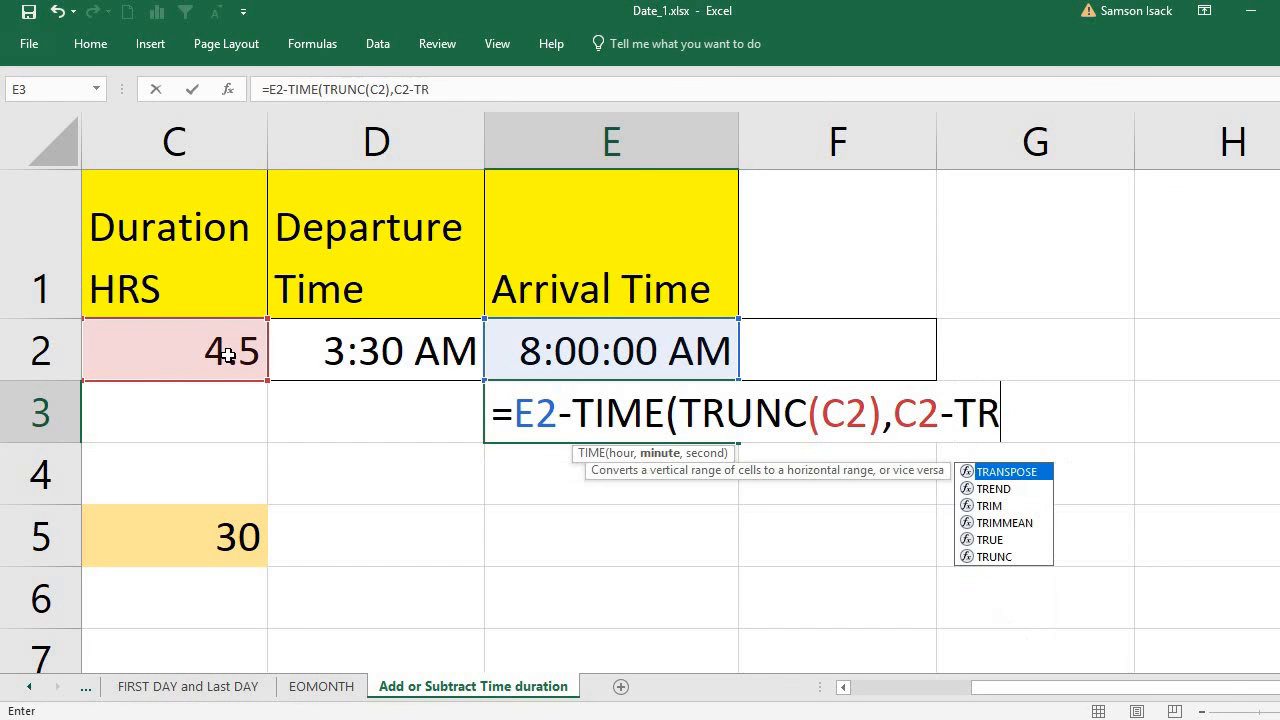
pyautogui.write('(')
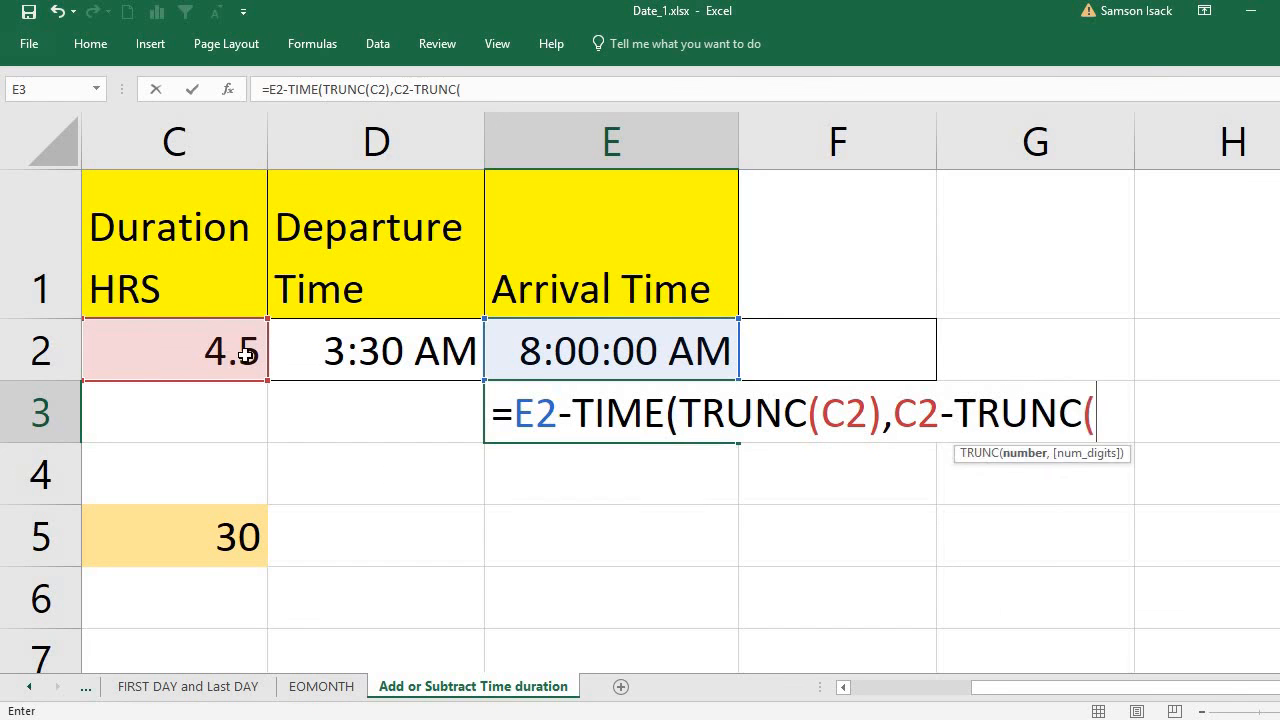
pyautogui.click(181, 341)
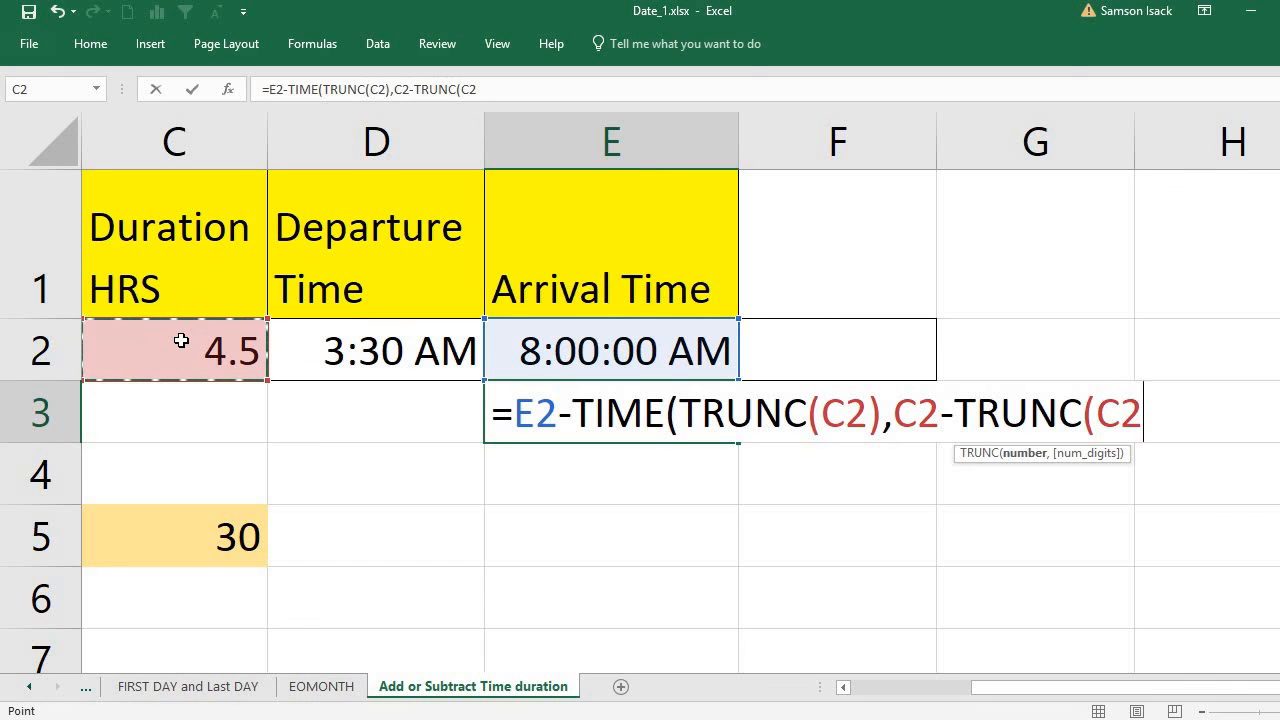
pyautogui.write(')')
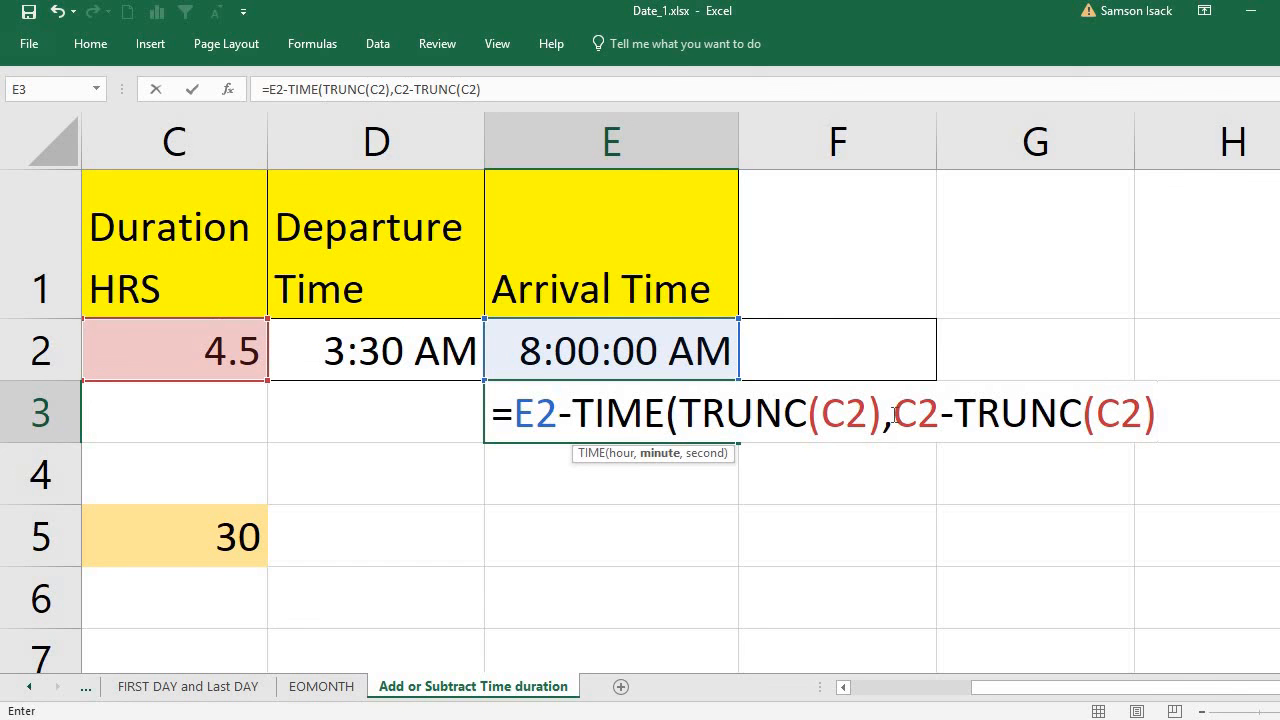
# Step: Wrap the minute argument C2-TRUNC(C2) of the E3 formula in parentheses and multiply it by 60
pyautogui.click(894, 413)
pyautogui.write('(')
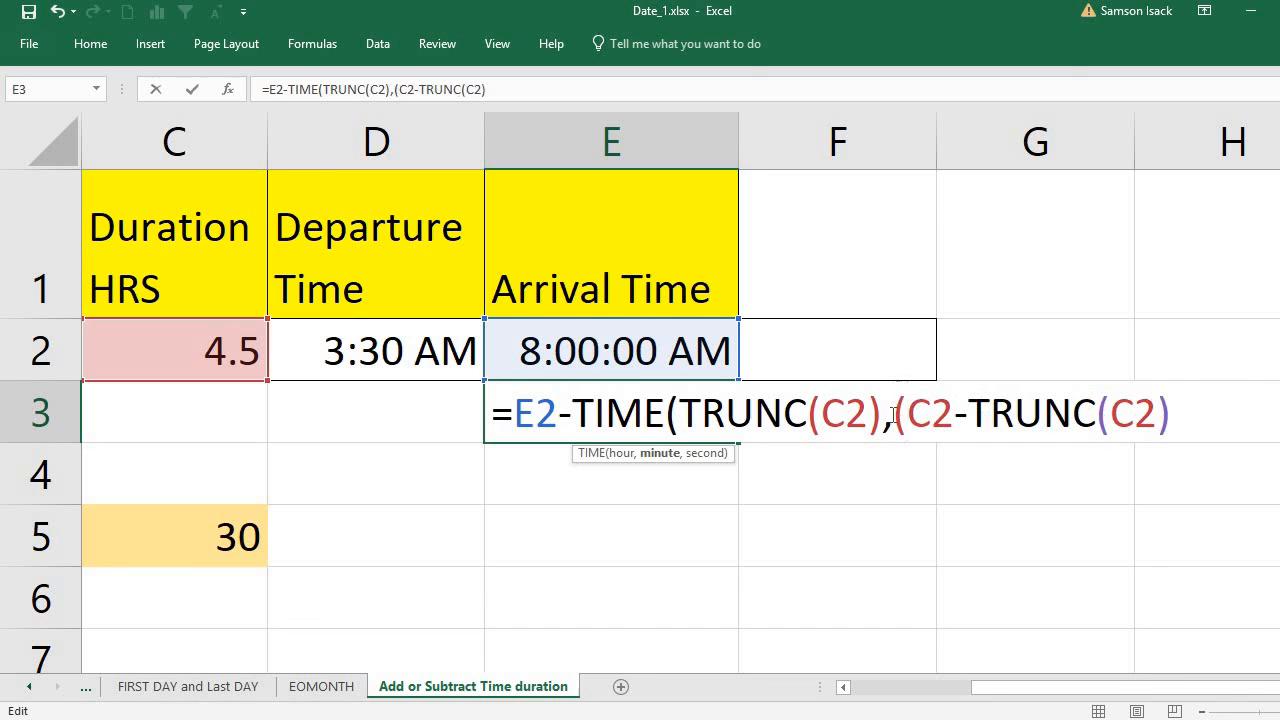
pyautogui.click(1174, 415)
pyautogui.write(')*60')
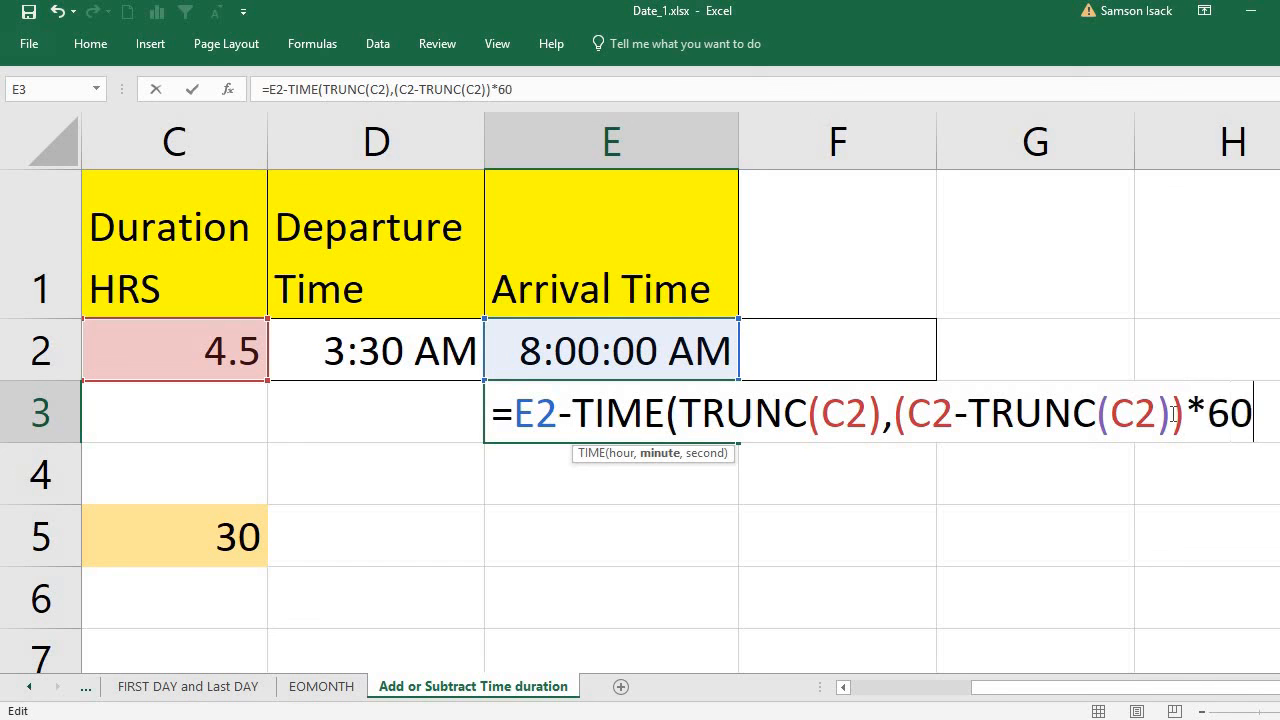
# Step: Supply 0 as the second argument of the TIME function in E3, then close and commit the formula
pyautogui.write(',0')
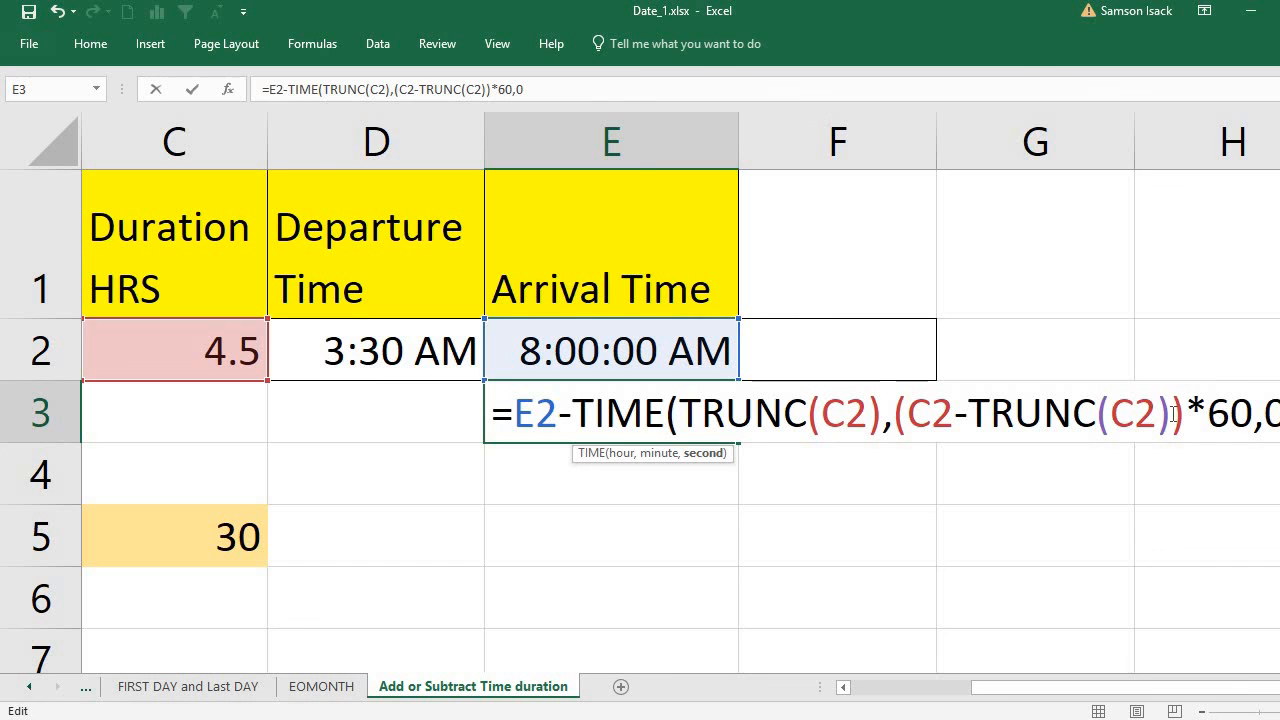
pyautogui.hscroll(1, 680, 392)
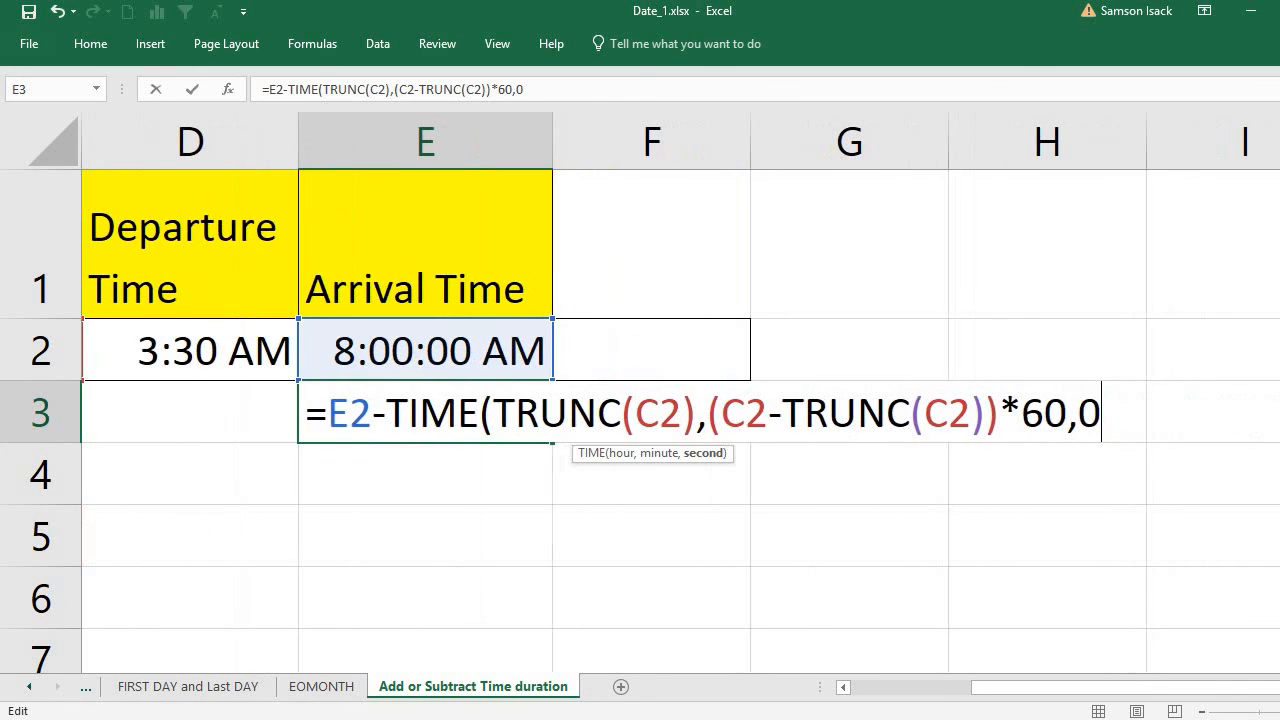
pyautogui.write(')')
pyautogui.press('Return')
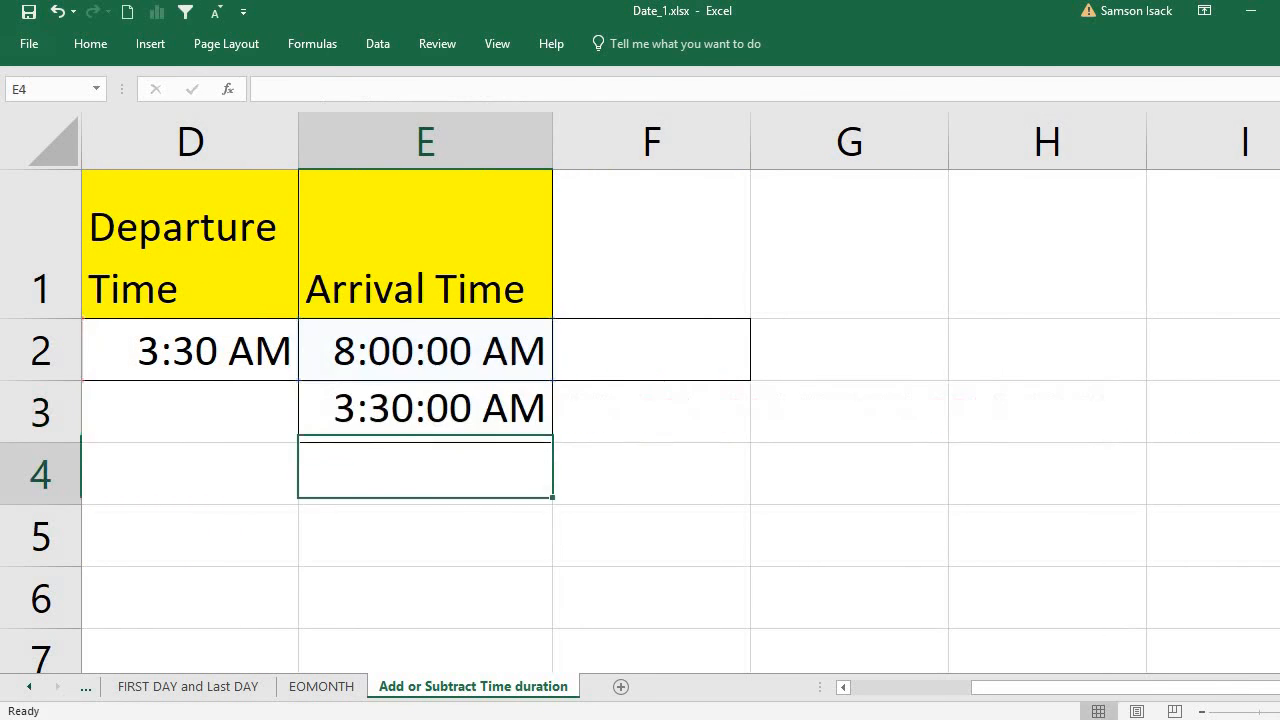
# Step: Compare the subtraction formula in E3 with the addition formula in E2 and check both against the flight's departure and duration
pyautogui.click(408, 406)
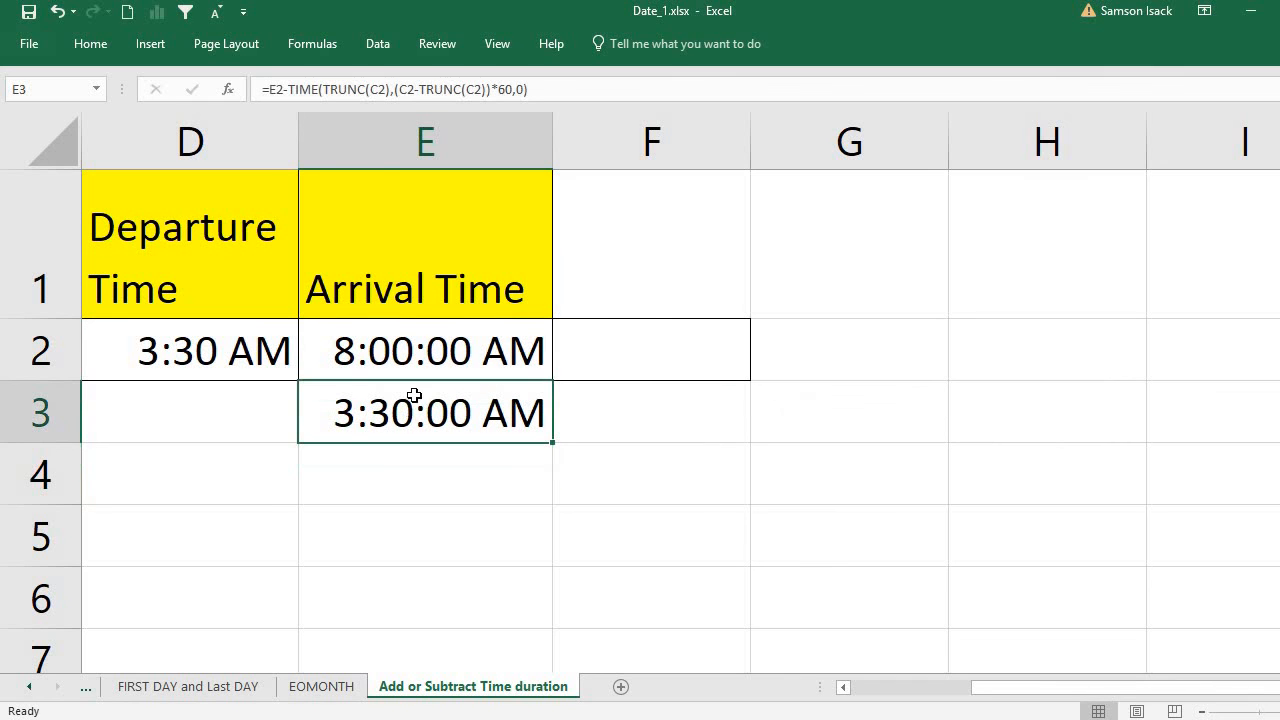
pyautogui.click(430, 333)
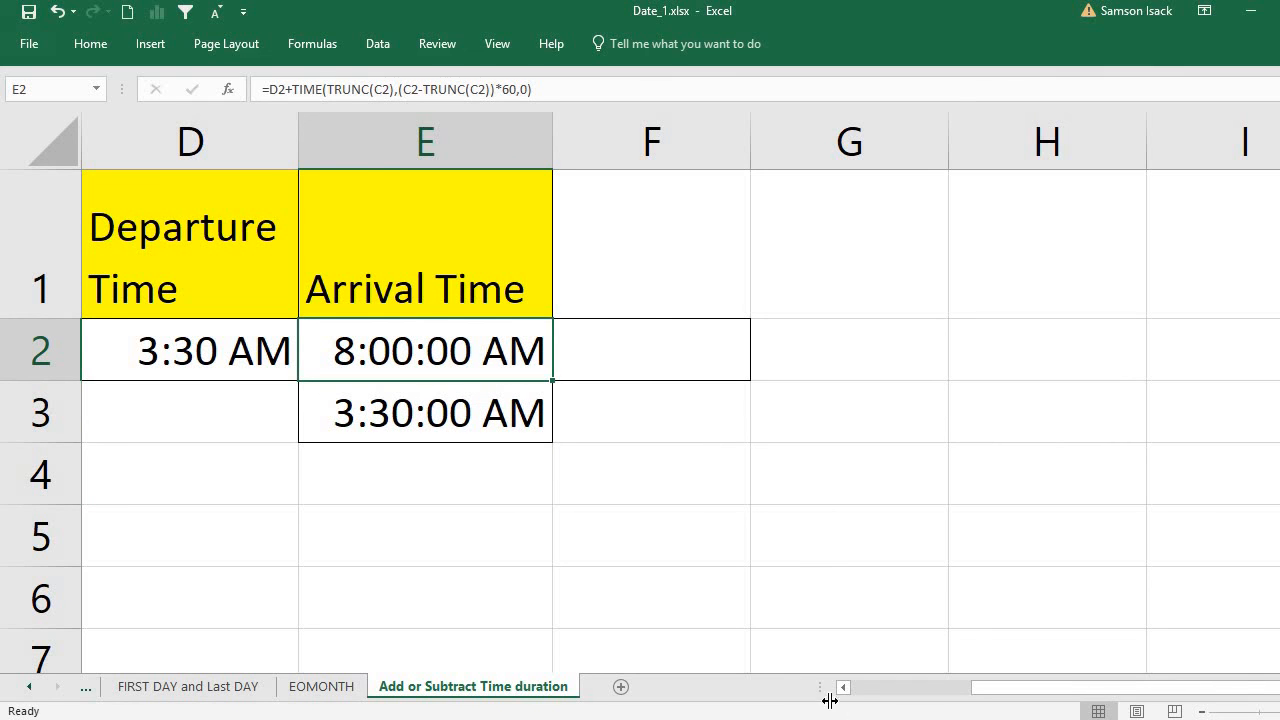
pyautogui.moveTo(843, 695); pyautogui.dragTo(843, 695)
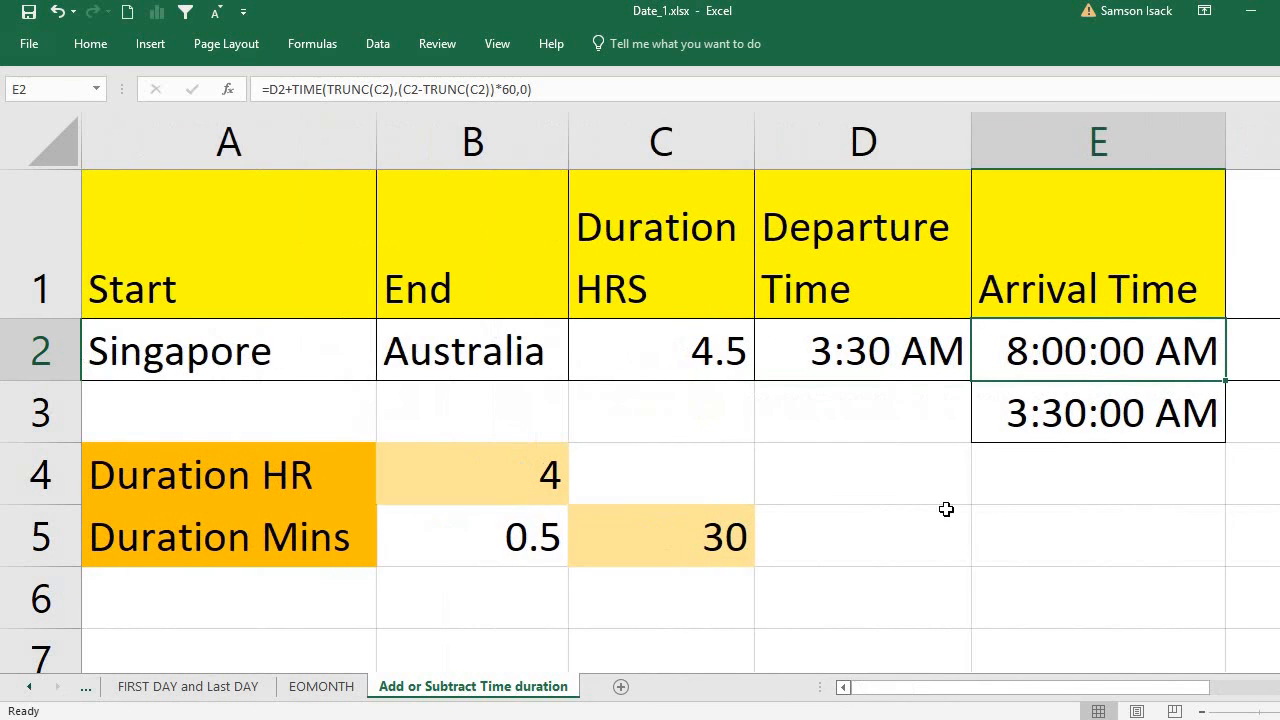
pyautogui.click(1090, 420)
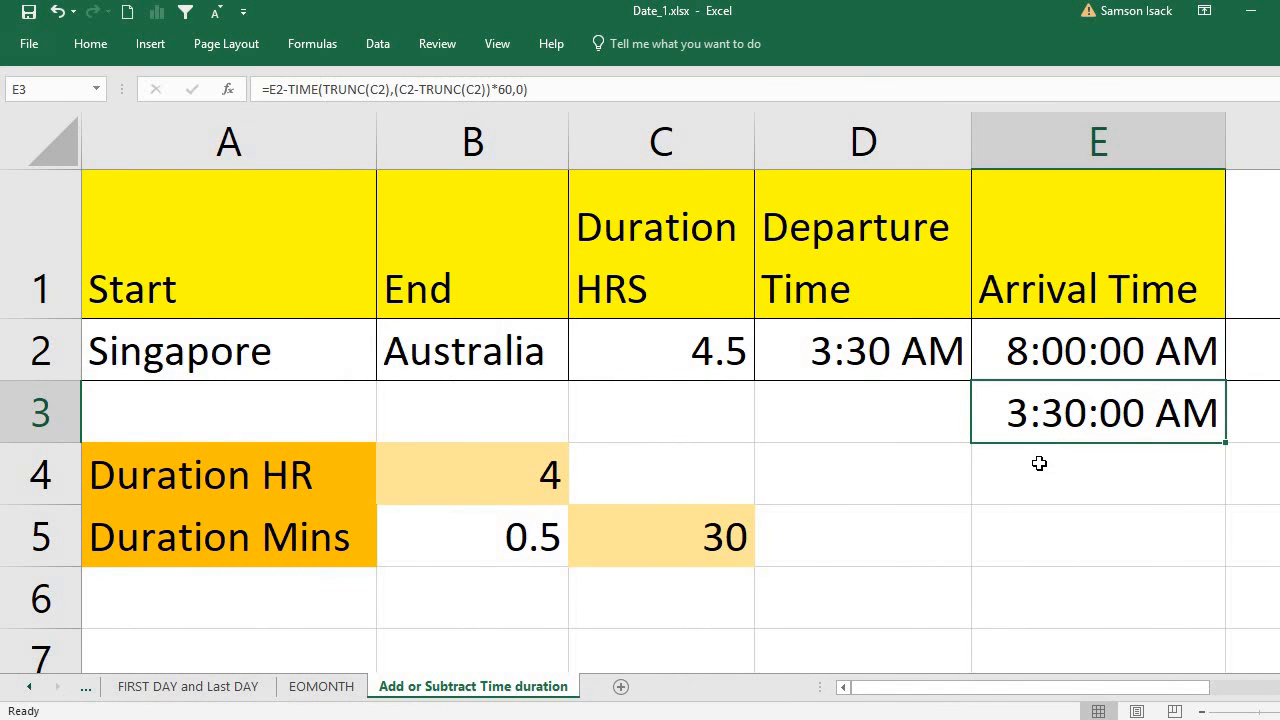
pyautogui.click(1116, 356)
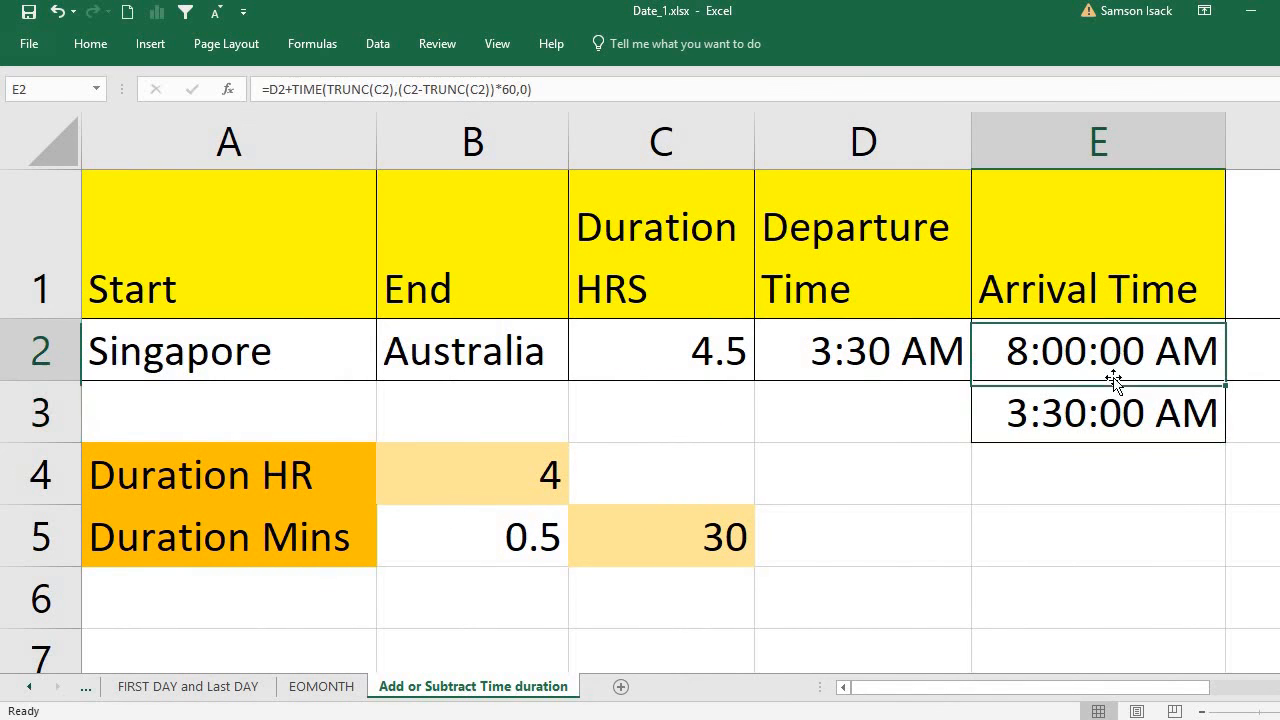
pyautogui.click(1170, 434)
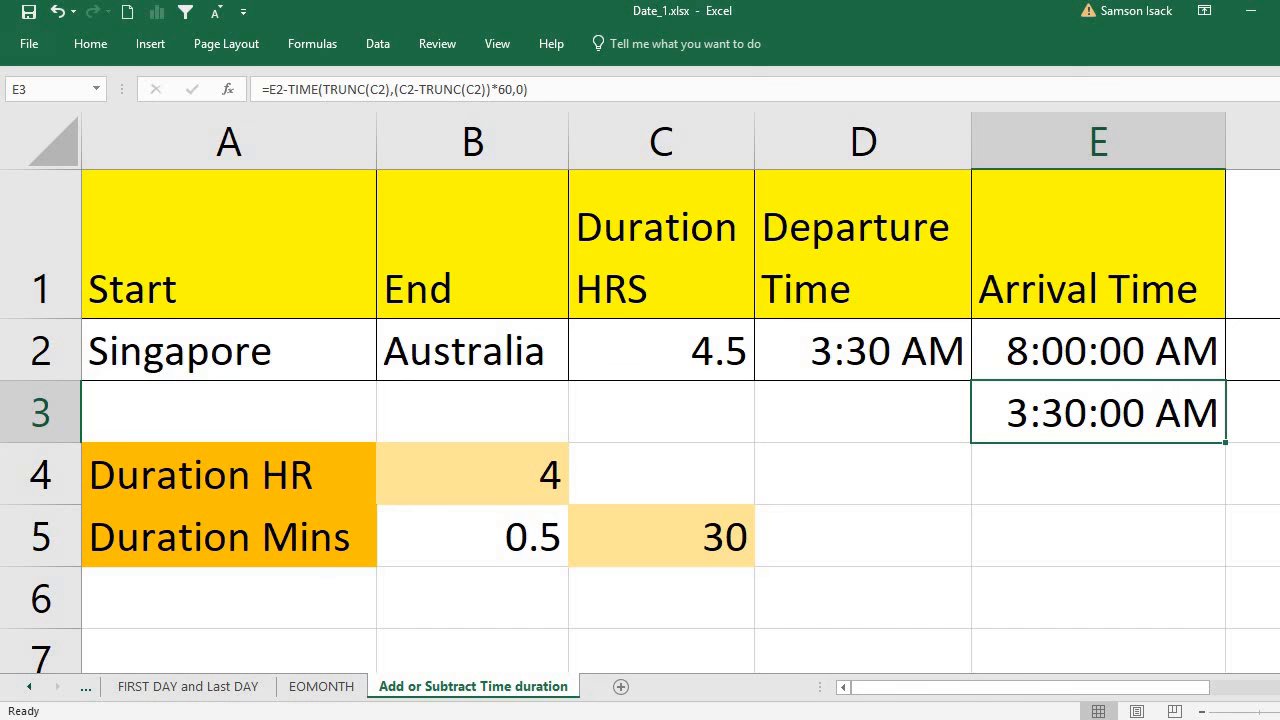
pyautogui.click(299, 242)
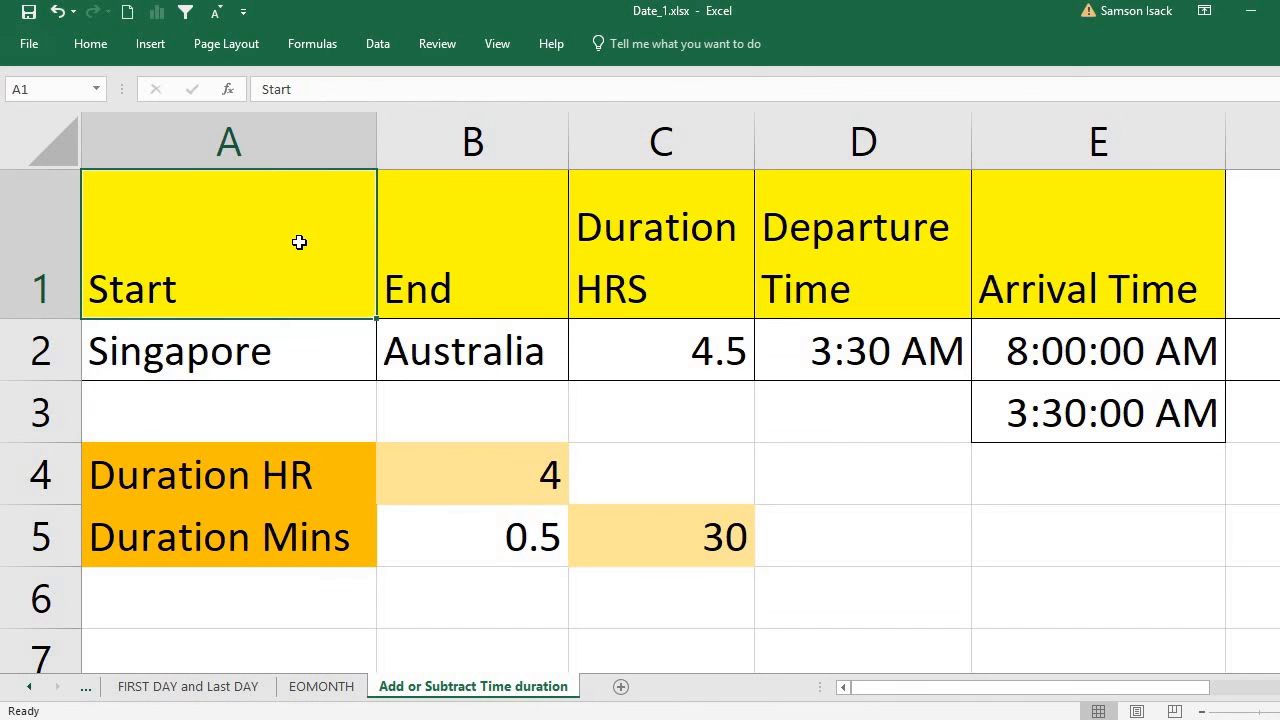